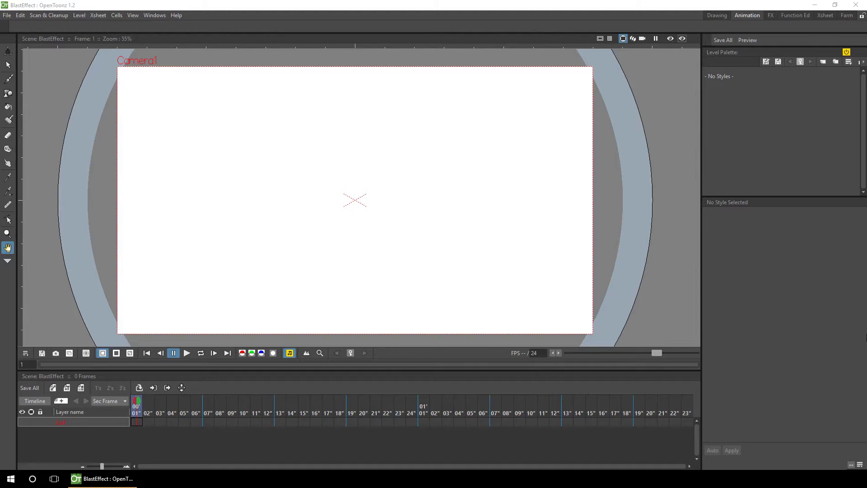
Create a new vector level named 'gun'.
click(53, 388)
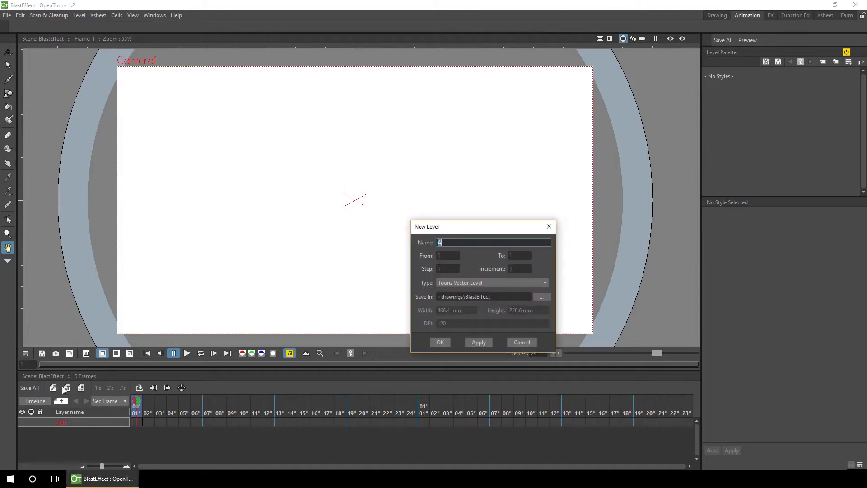
text(gun)
key(Return)
click(412, 247)
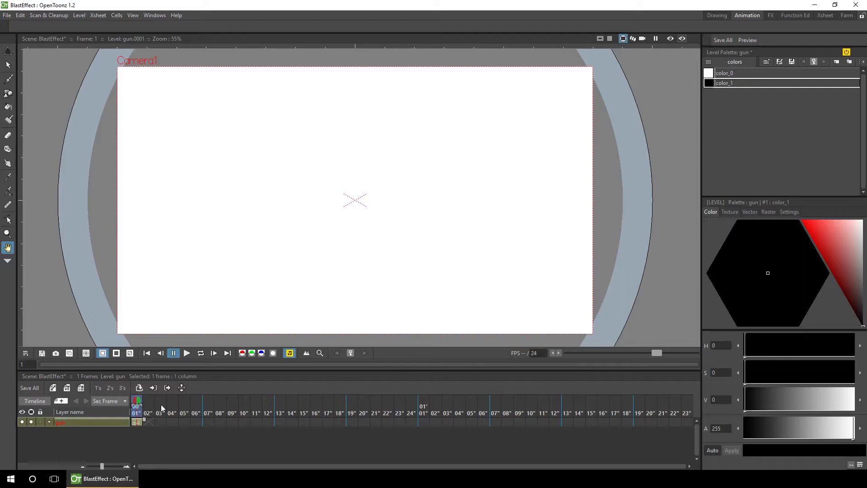
On frame 1, draw the gun body and grip outline with straight Geometric segments.
click(136, 422)
key(b)
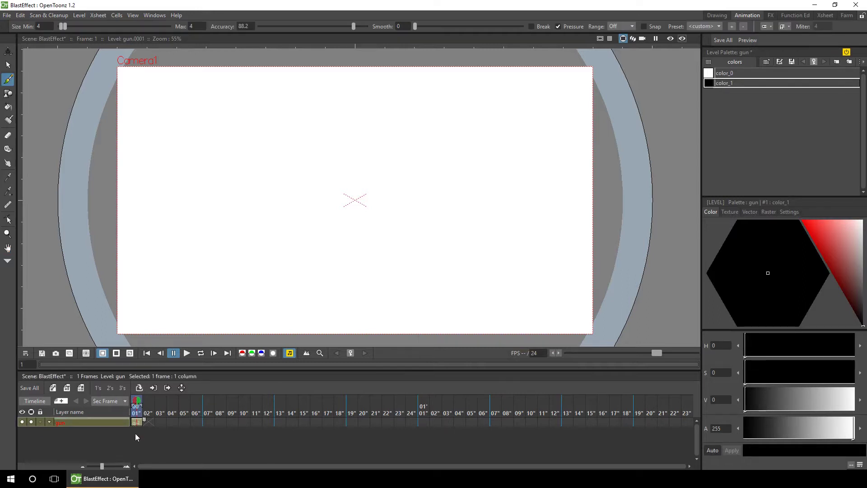
key(g)
mouse_move(130, 244)
mouse_down()
mouse_move(161, 244)
mouse_move(176, 198)
mouse_up()
drag(176, 197, 274, 186)
mouse_move(274, 186)
mouse_down()
mouse_move(274, 159)
mouse_move(127, 163)
mouse_up()
drag(126, 163, 130, 244)
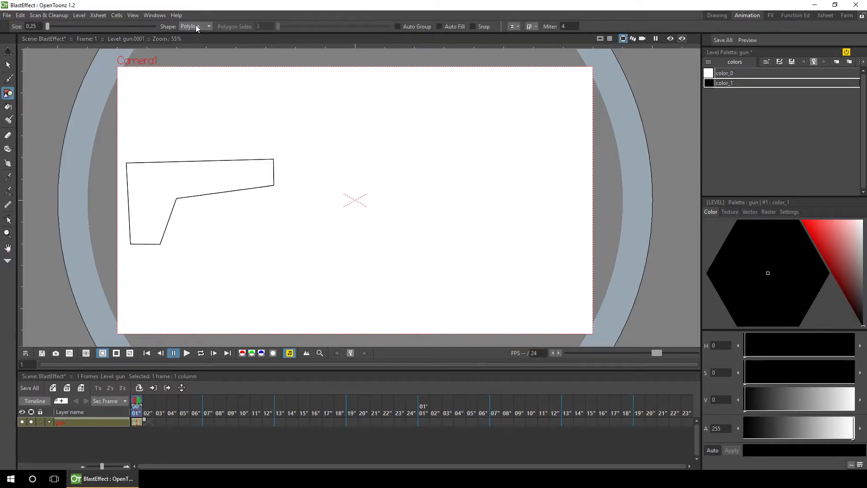
drag(177, 172, 239, 171)
Add a freehand trigger curve and barrel lines with a round muzzle at the front.
key(b)
drag(182, 198, 192, 215)
key(g)
drag(274, 167, 285, 168)
drag(274, 178, 312, 174)
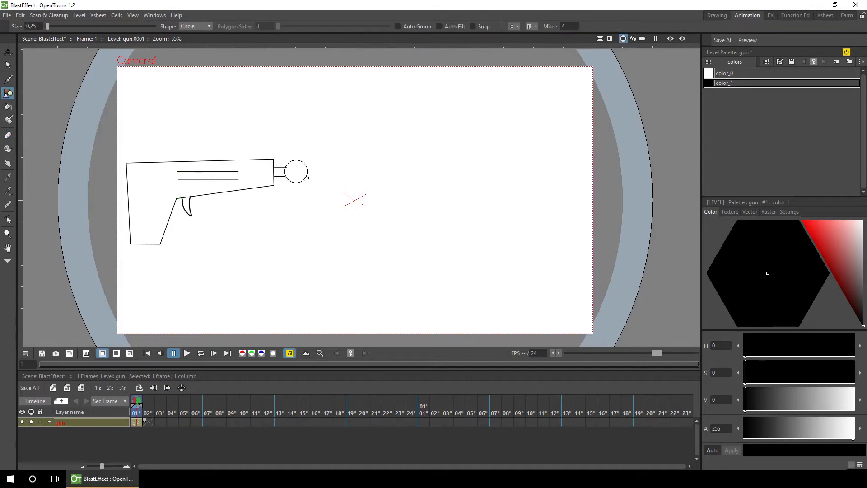
Select the whole gun drawing, shrink it to about half size and move it up-left.
key(s)
key(ctrl+a)
drag(311, 244, 234, 234)
drag(181, 212, 182, 200)
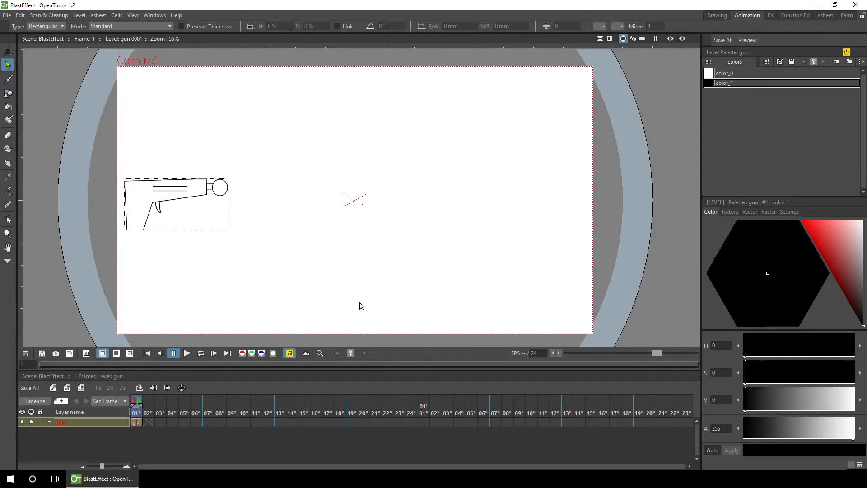
Extend the gun level's first cell across 48 frames.
click(135, 423)
drag(147, 420, 691, 425)
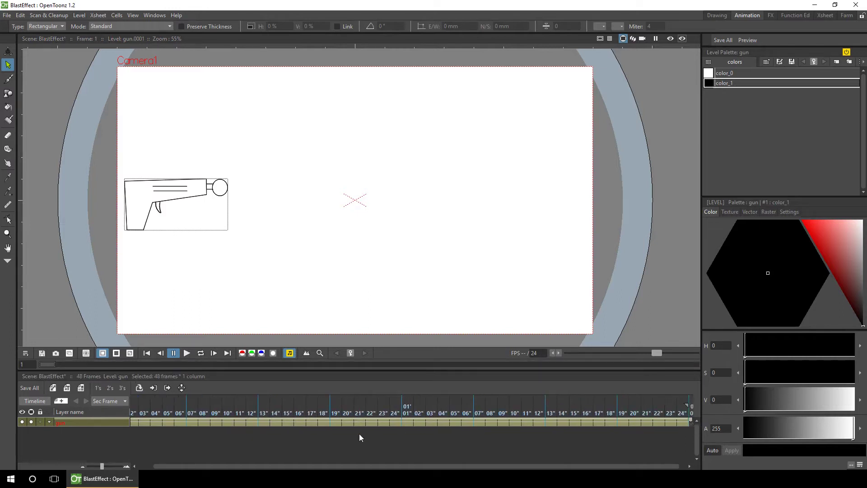
drag(213, 466, 180, 467)
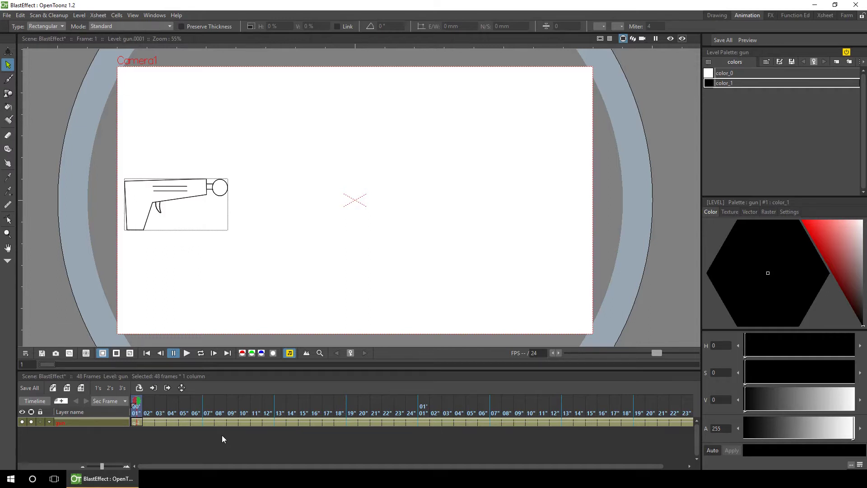
Create a level named 'echo' and draw a large Geometric circle in front of the gun.
click(222, 437)
click(60, 401)
text(echo)
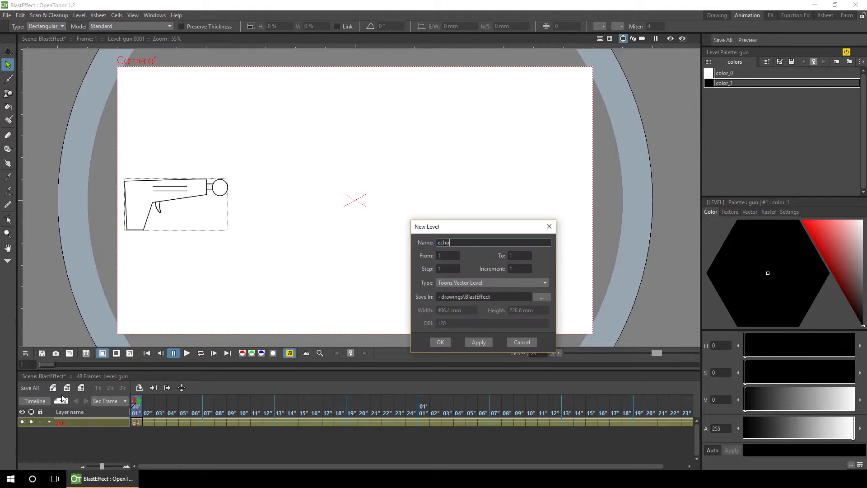
key(Return)
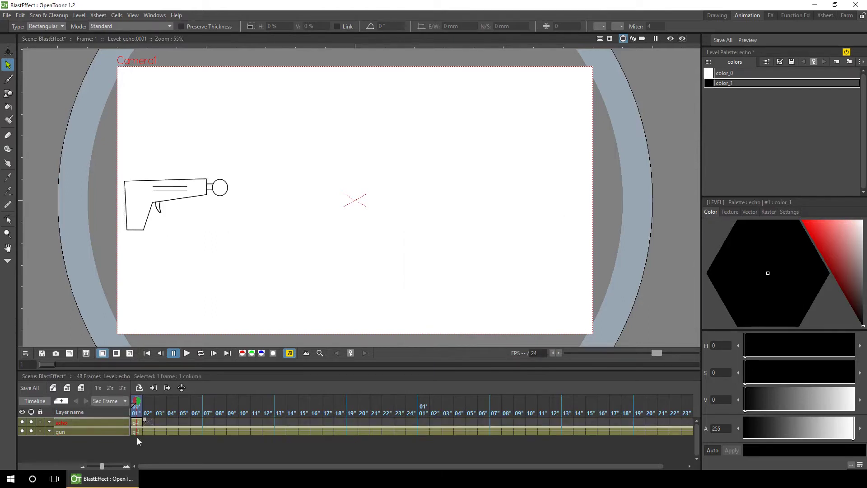
key(g)
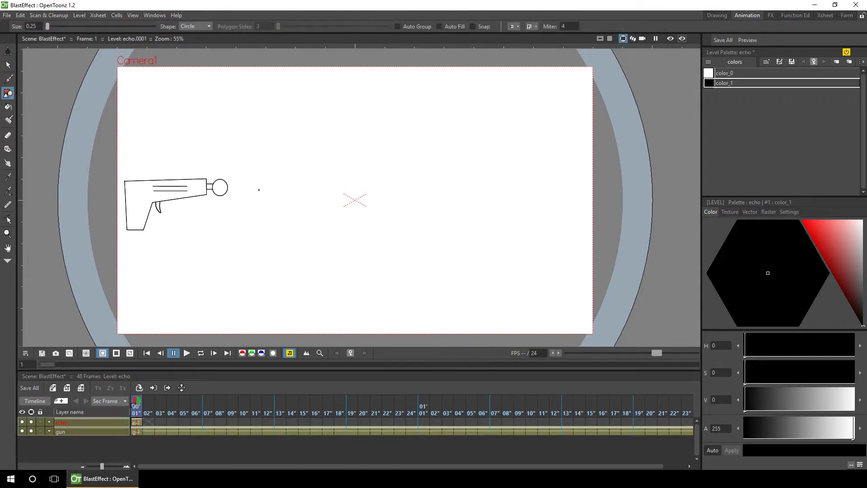
drag(259, 190, 356, 180)
Add a new palette style color_2 and give it the green gradient vector style.
click(8, 64)
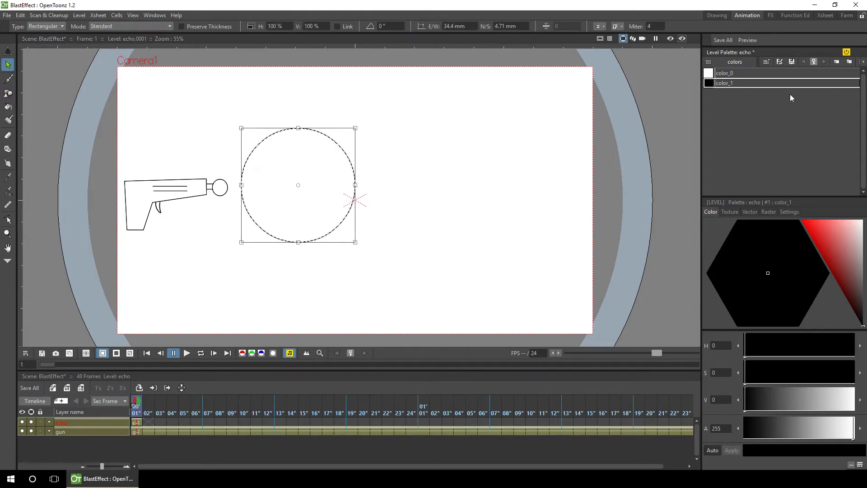
click(831, 62)
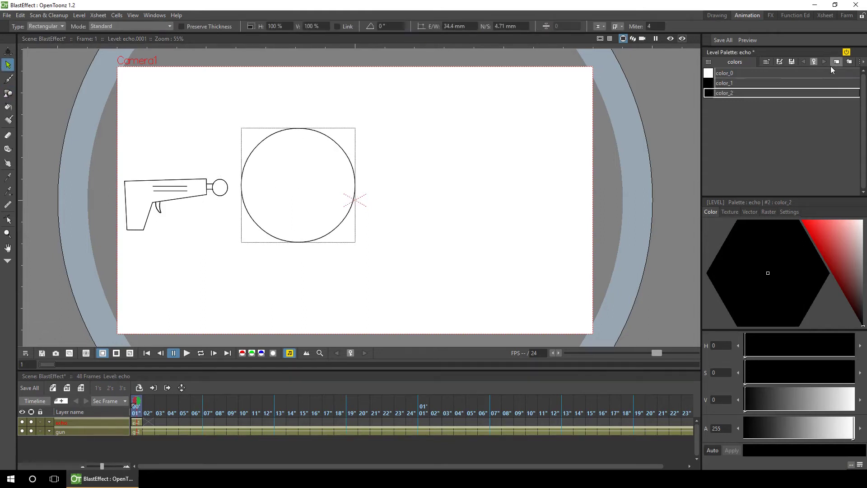
click(750, 212)
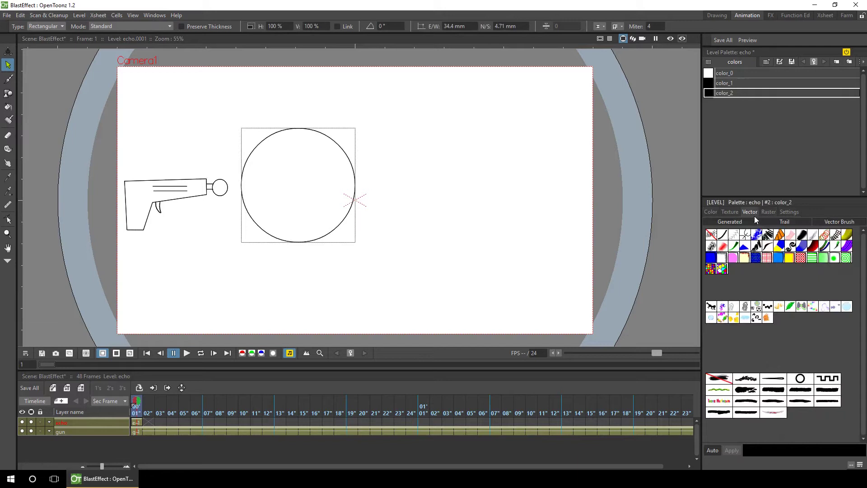
click(835, 258)
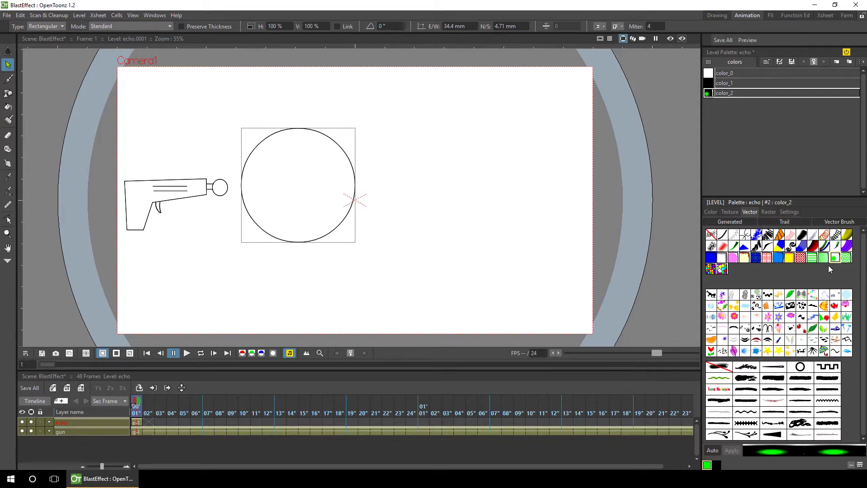
Fill the echo circle with color_2, set its gradient to green outside and white centre (hue 0), then select it.
click(7, 107)
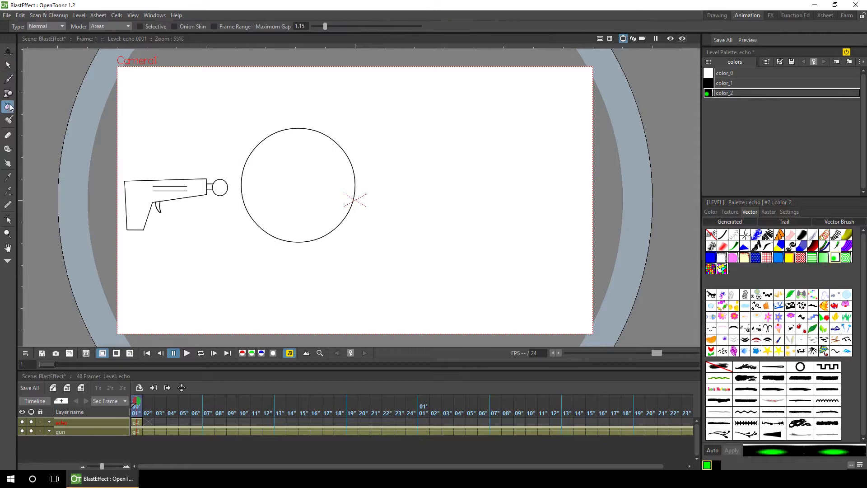
click(328, 166)
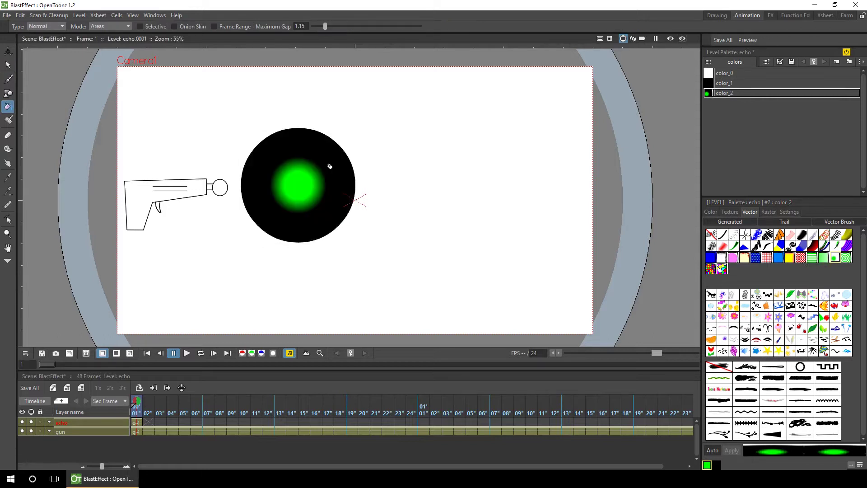
click(710, 212)
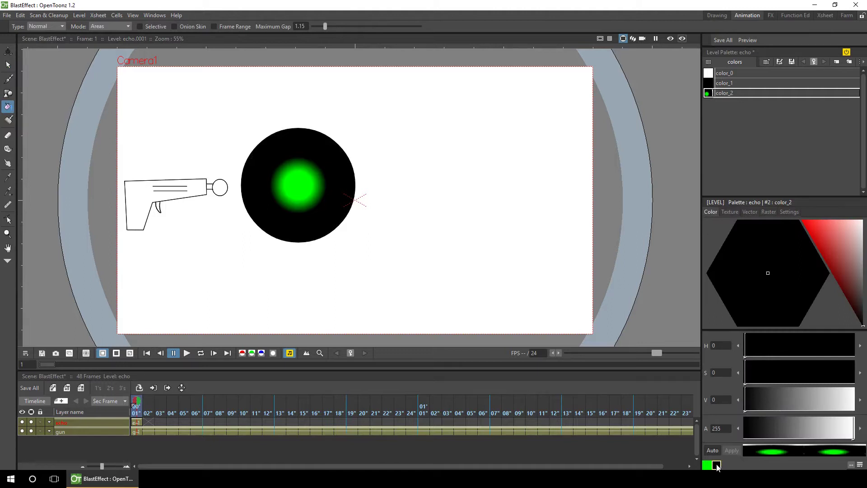
drag(790, 278, 735, 213)
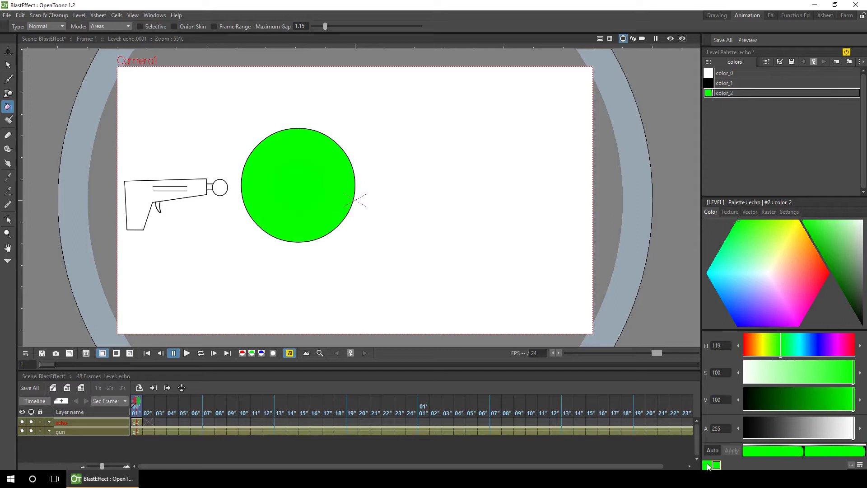
click(768, 273)
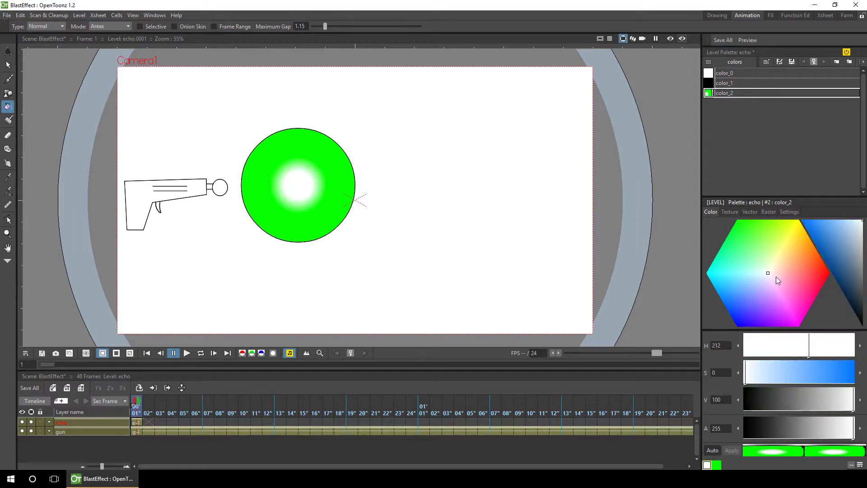
drag(774, 350, 746, 357)
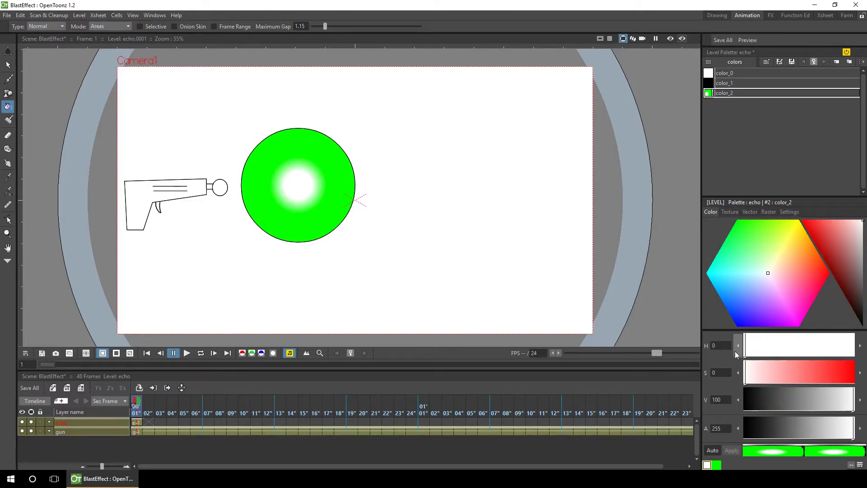
click(7, 65)
click(316, 217)
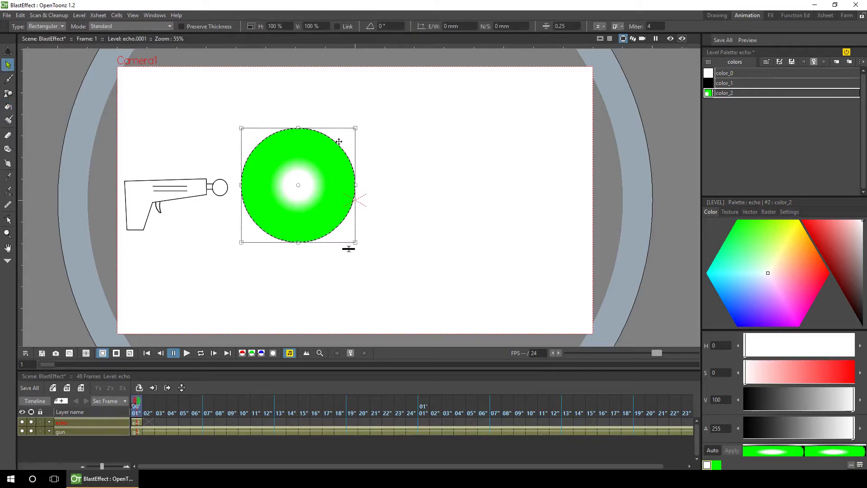
Move the circle left over the gun and make the gradient centre alpha 0, radius 90.06, smoothness 60.87.
drag(338, 150, 247, 155)
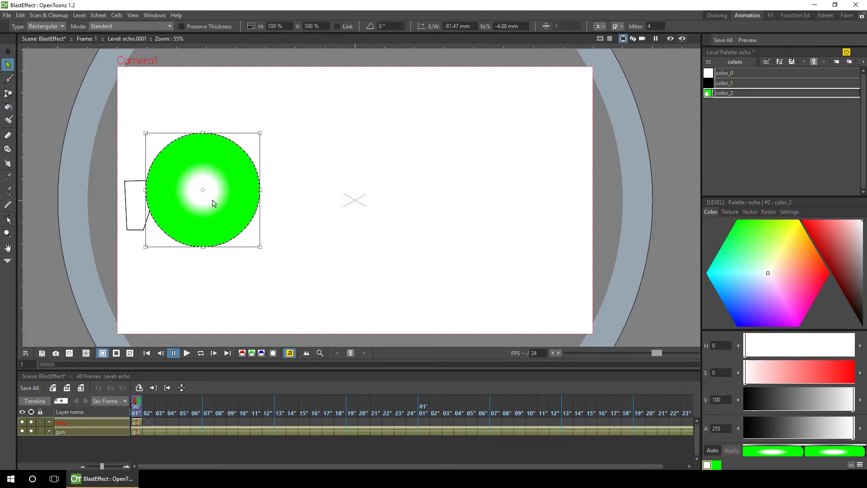
drag(840, 430, 750, 433)
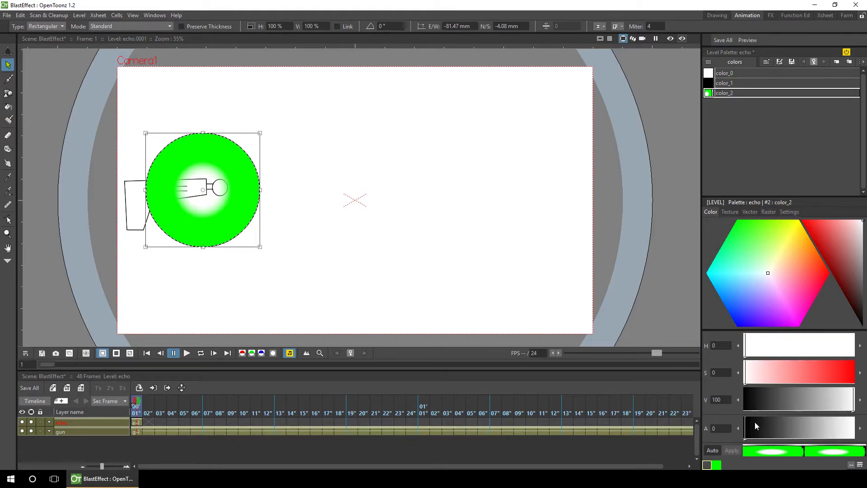
click(788, 212)
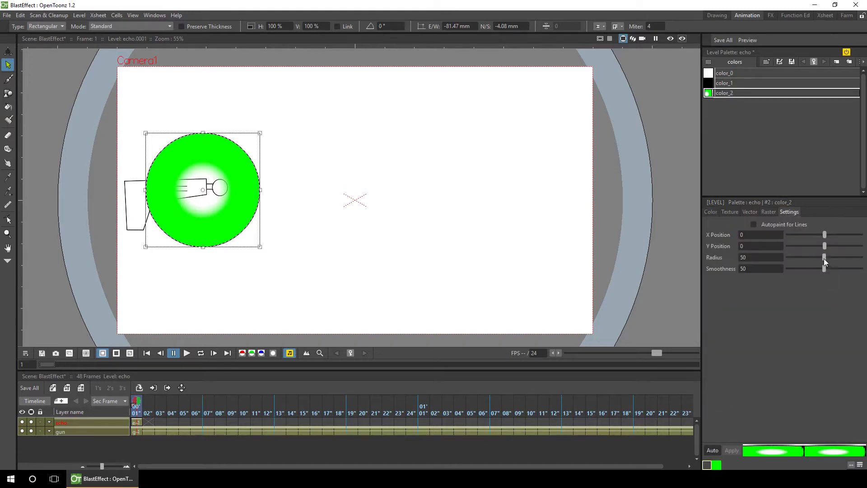
mouse_move(825, 256)
mouse_down()
mouse_move(813, 259)
mouse_move(854, 256)
mouse_move(826, 268)
mouse_move(836, 268)
mouse_up()
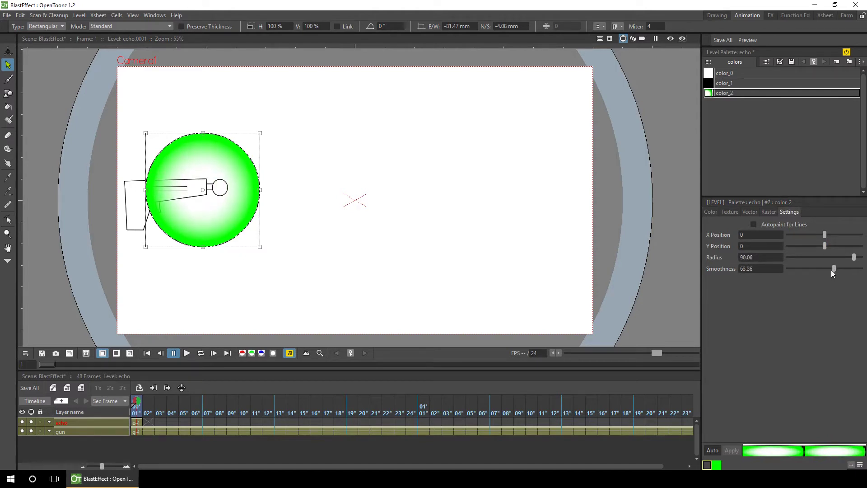
Deselect and reselect the circle to check its broad transparent centre.
click(347, 175)
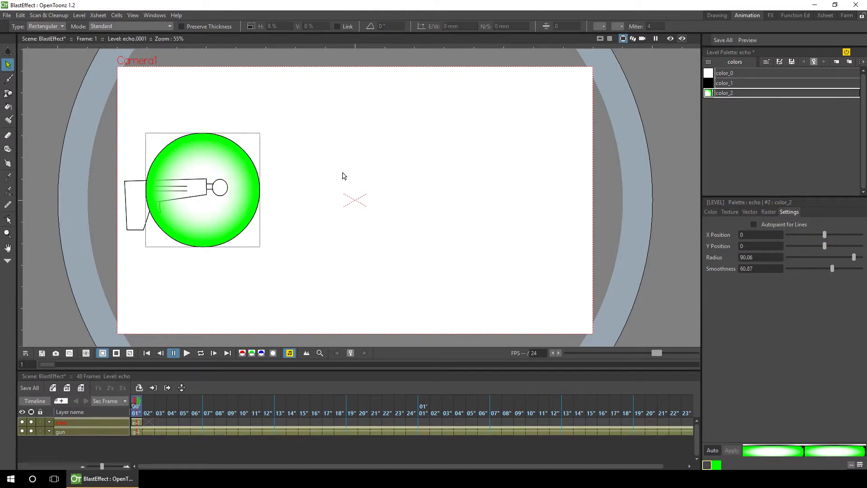
click(249, 157)
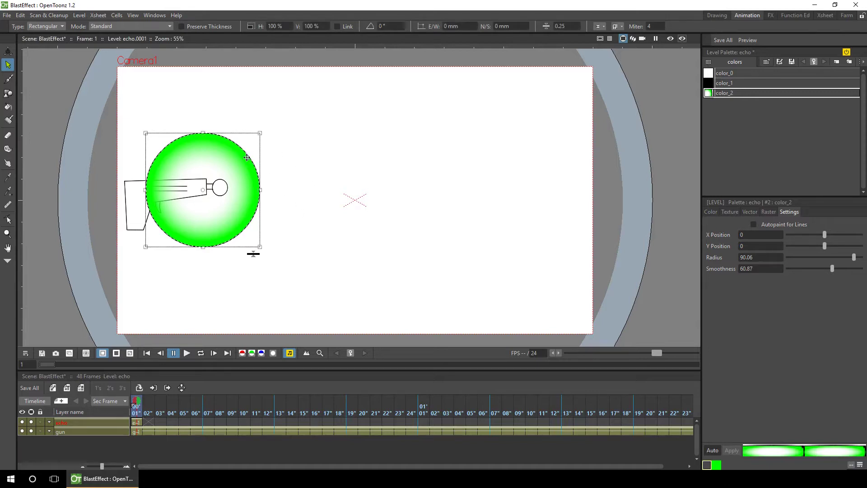
click(731, 73)
click(293, 176)
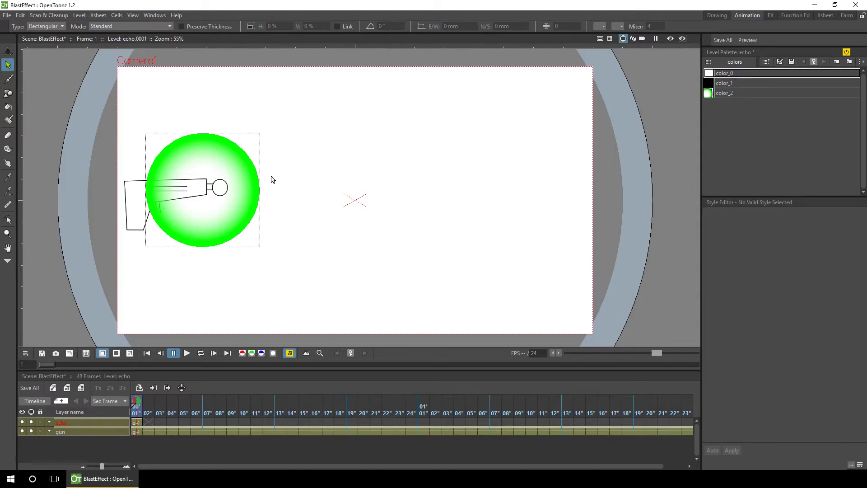
Move the circle back in front of the gun and squash it into a narrow vertical oval.
click(251, 161)
drag(249, 159, 342, 148)
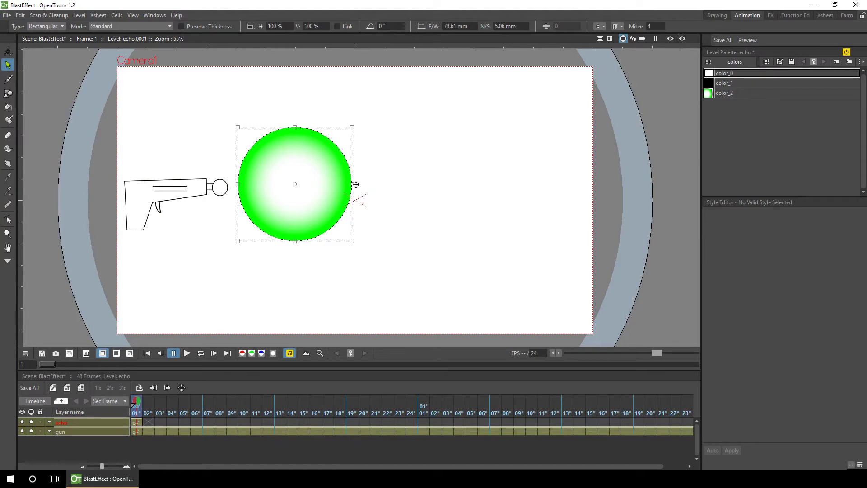
drag(354, 184, 301, 175)
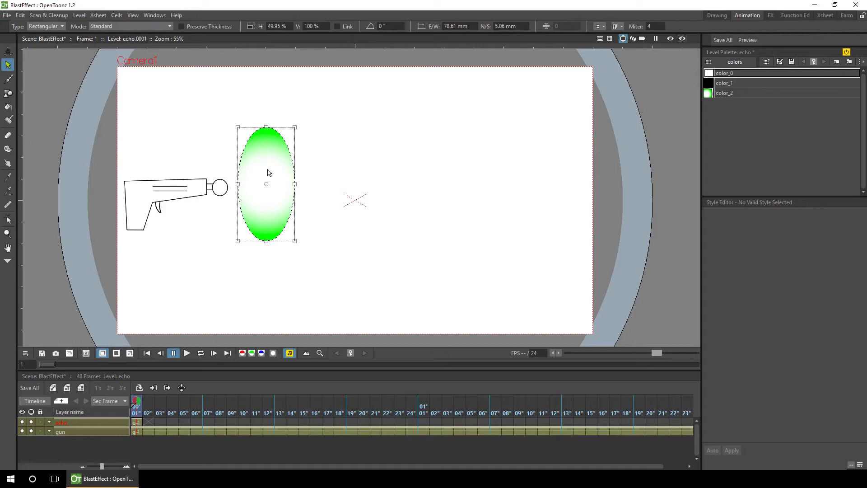
Set color_2's gradient smoothness to 0.01 and radius to 41 for a hard green ring.
click(724, 94)
click(791, 212)
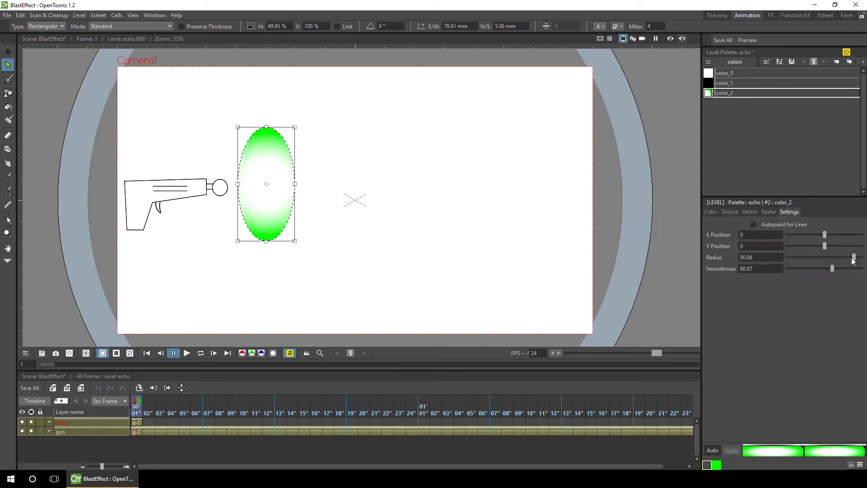
drag(832, 268, 793, 272)
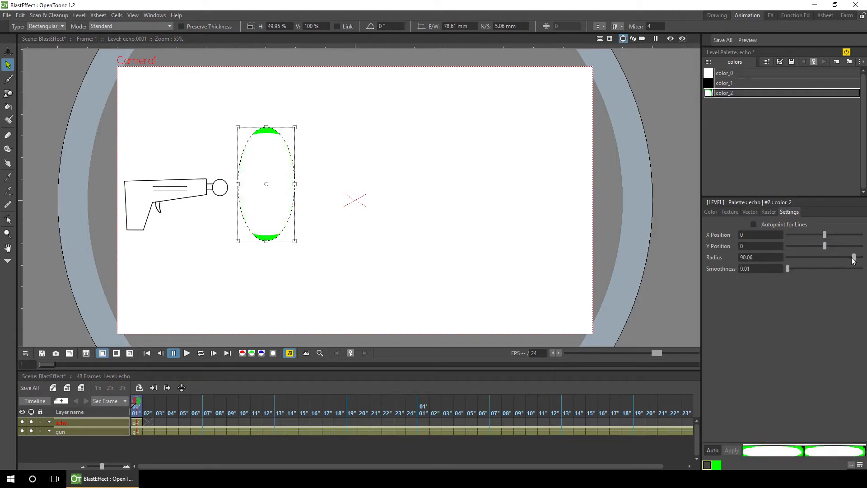
drag(853, 260, 818, 261)
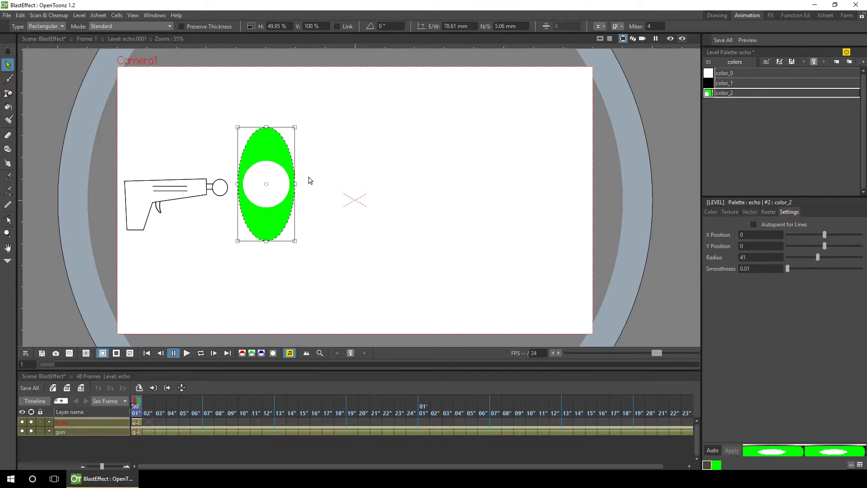
Widen the green ring back into a circle and deselect it.
mouse_move(295, 184)
mouse_down()
mouse_move(518, 186)
mouse_move(265, 184)
mouse_move(282, 184)
mouse_up()
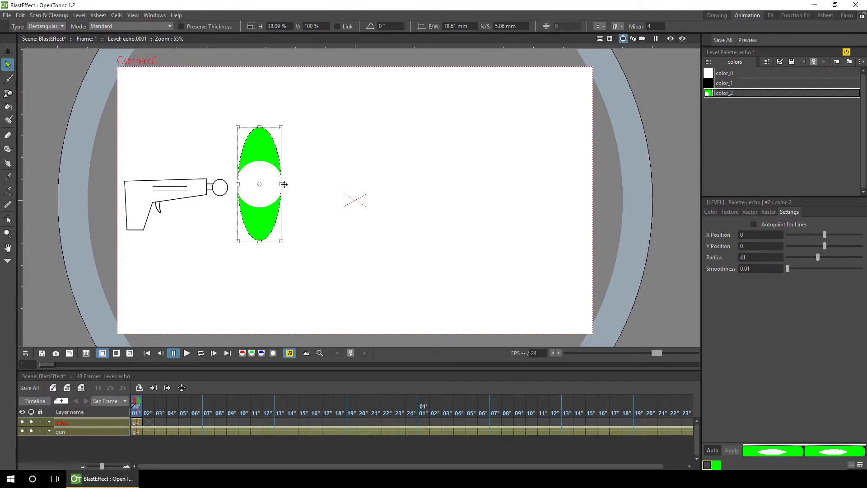
drag(282, 185, 360, 187)
click(360, 187)
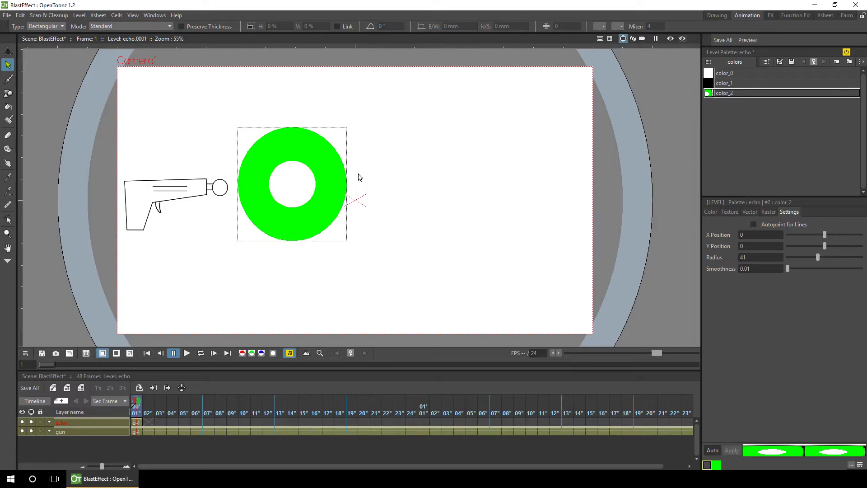
Key frame 1 scaling the echo to H 47.47%, V 129.72%, with gradient radius 83.23 and smoothness 50.94.
click(9, 52)
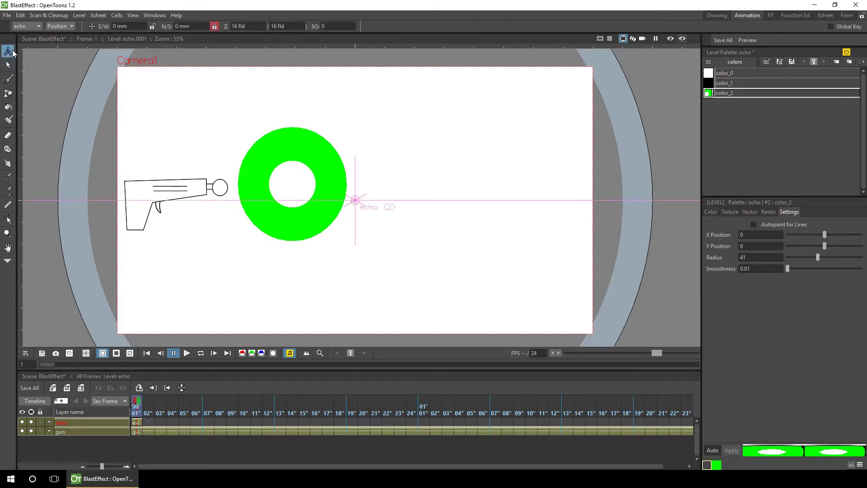
click(67, 25)
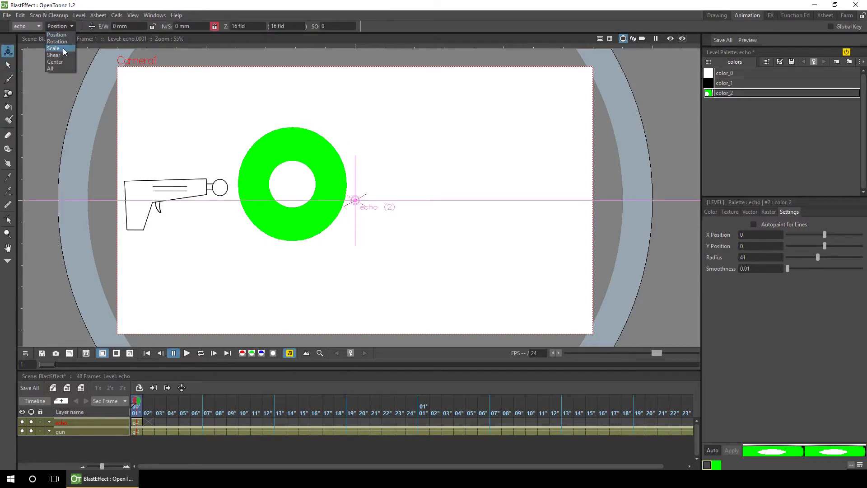
click(63, 48)
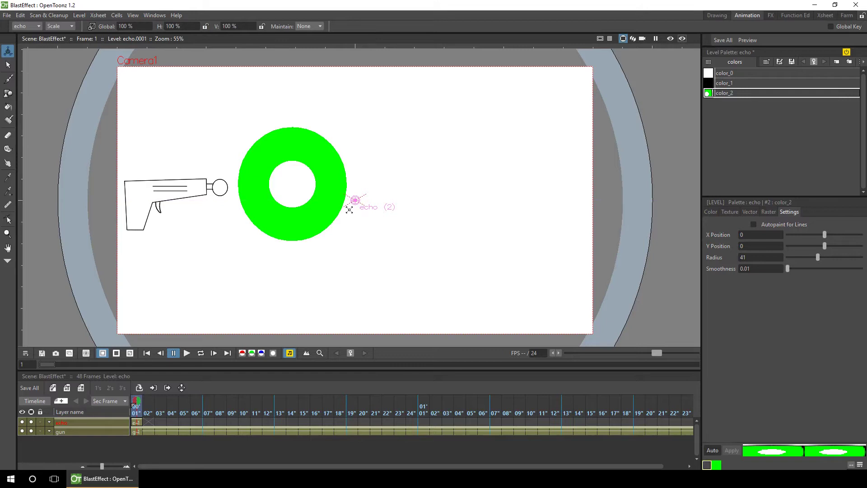
mouse_move(350, 209)
mouse_down()
mouse_move(333, 233)
mouse_move(355, 213)
mouse_up()
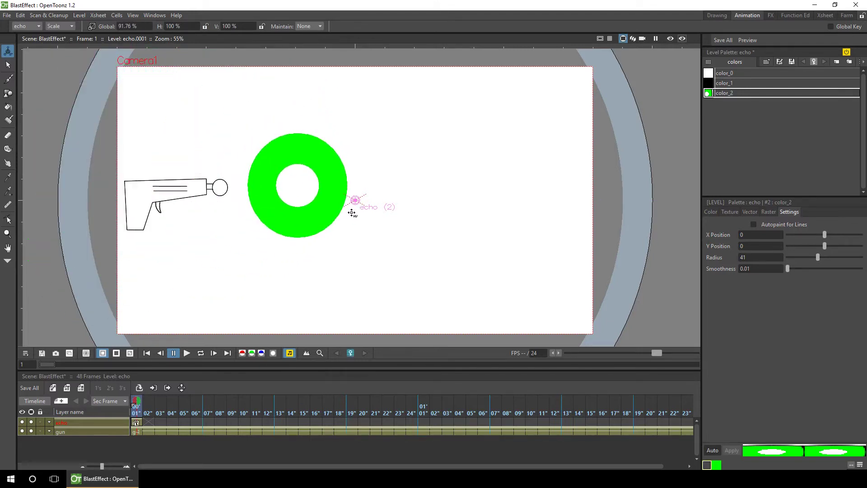
drag(356, 209, 365, 230)
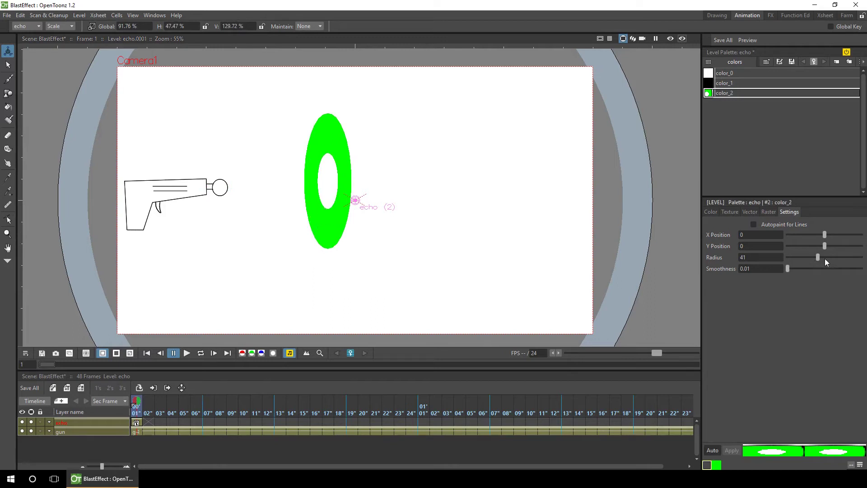
drag(818, 257, 850, 255)
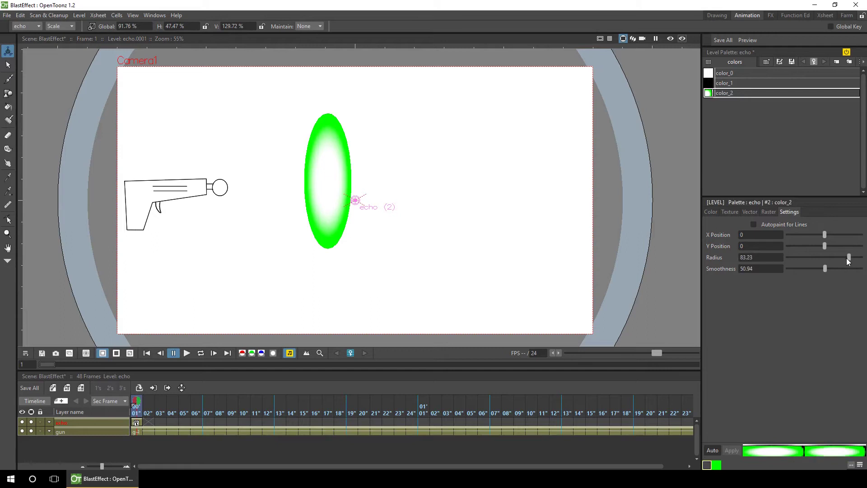
click(62, 26)
Move the echo ellipse left onto the muzzle at E/W -79.79 mm, N/S -4.25 mm.
click(64, 33)
drag(309, 183, 247, 197)
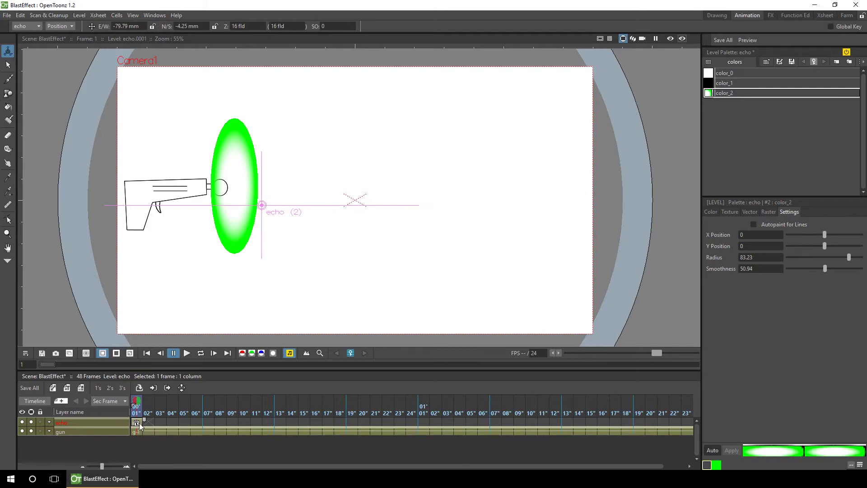
Select echo cells 1–15, check the frame-1 key, return to frame 15 and lock N/S movement.
drag(143, 425, 303, 428)
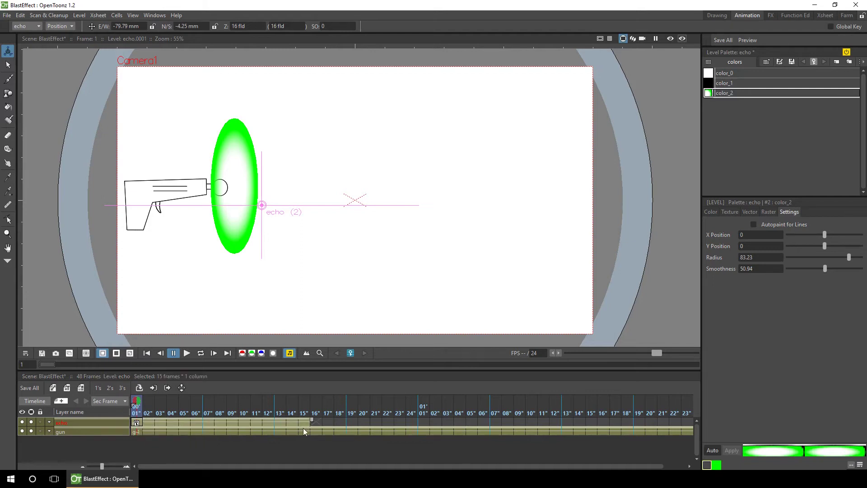
click(303, 423)
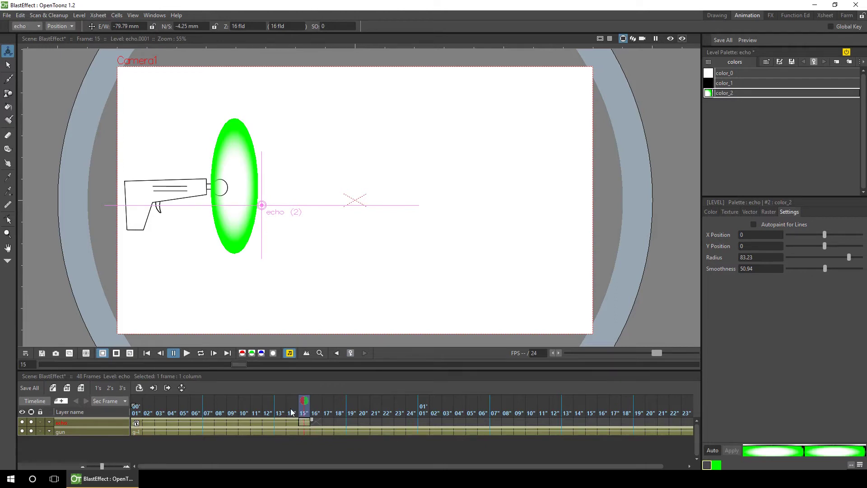
click(135, 424)
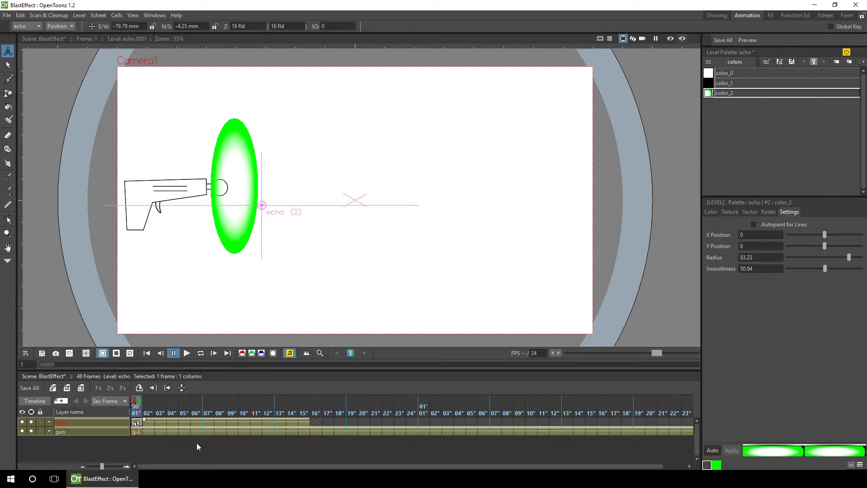
click(303, 423)
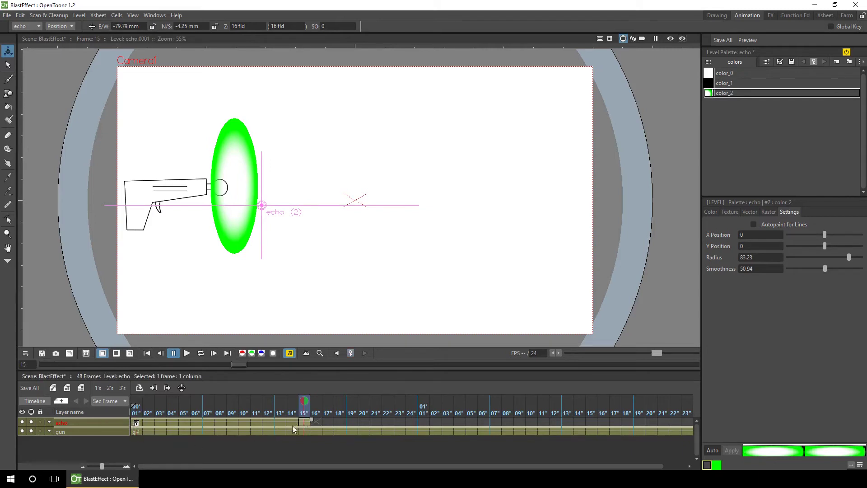
click(215, 27)
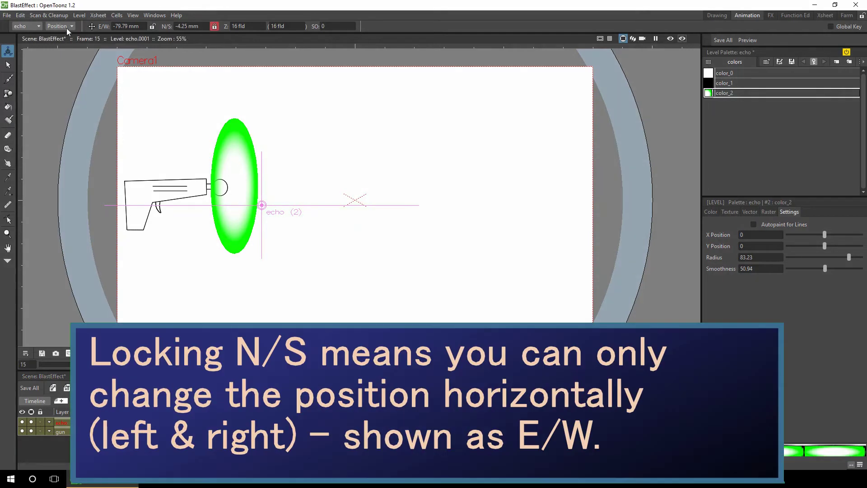
Key frame 15 with the ellipse slid right to E/W -22.55 mm, then scrub frames 1–15 to preview.
drag(261, 193, 320, 195)
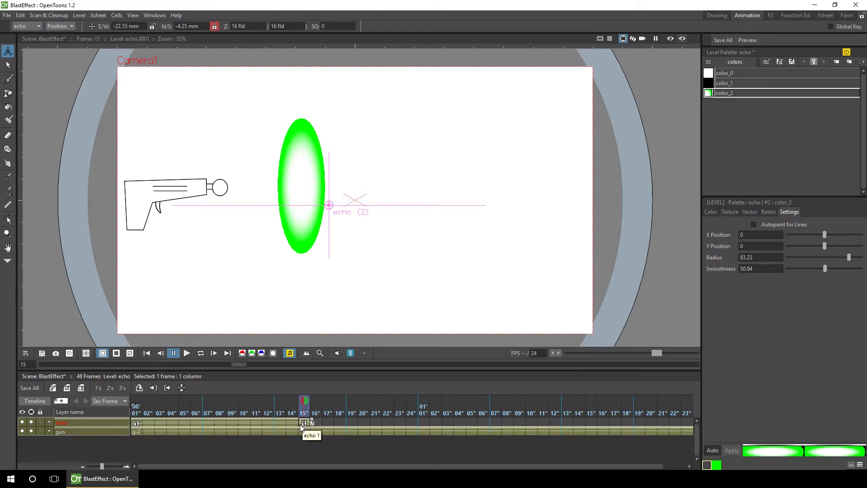
click(134, 412)
drag(136, 414, 305, 416)
drag(143, 415, 295, 424)
Set auto playback markers at frame 14.
click(290, 431)
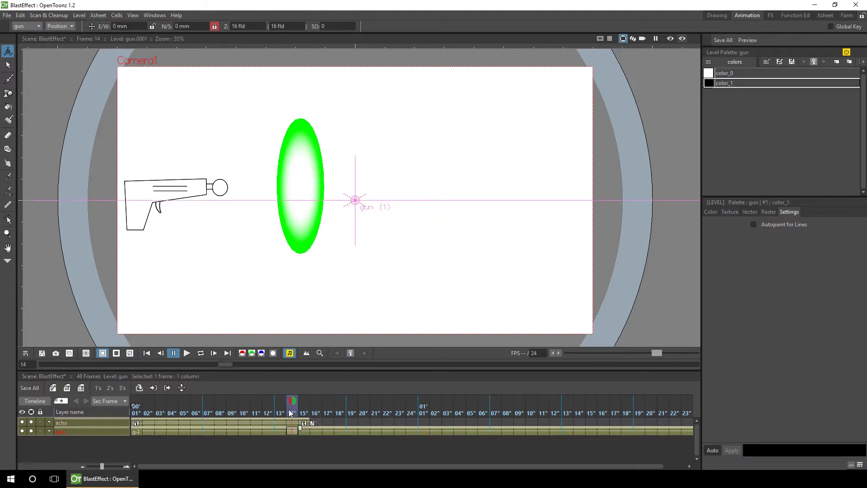
right_click(289, 413)
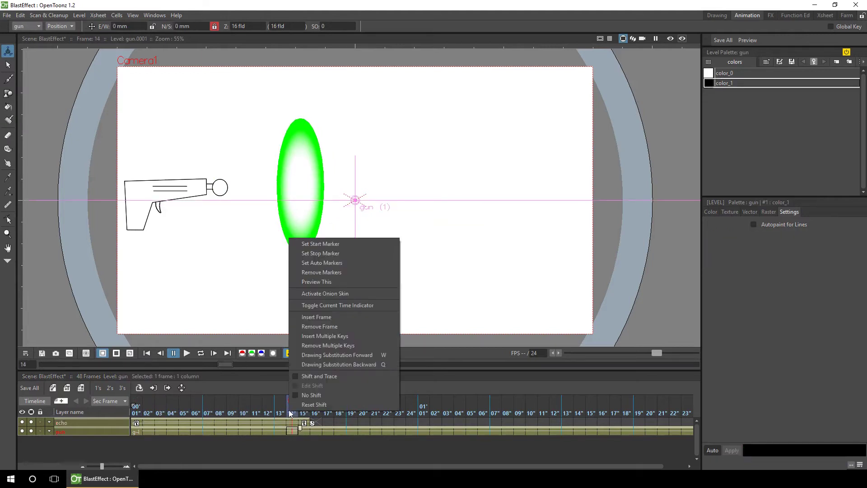
click(341, 262)
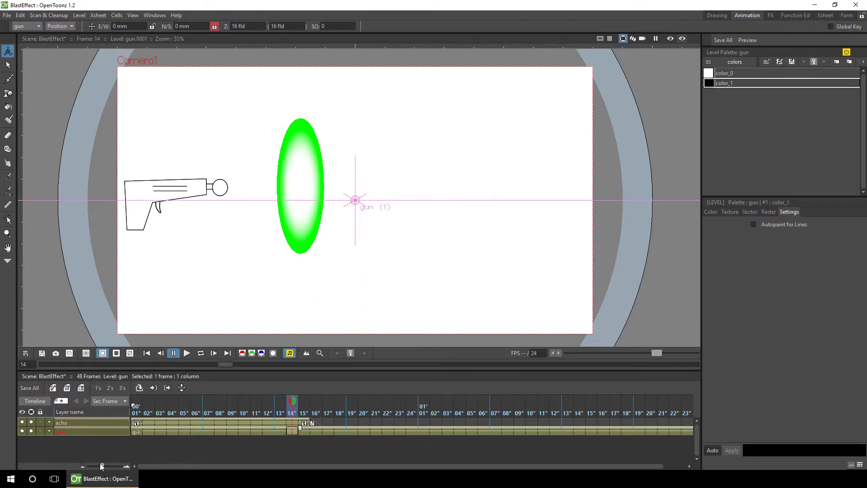
Adjust the timeline zoom slider to show more frames.
drag(102, 466, 100, 464)
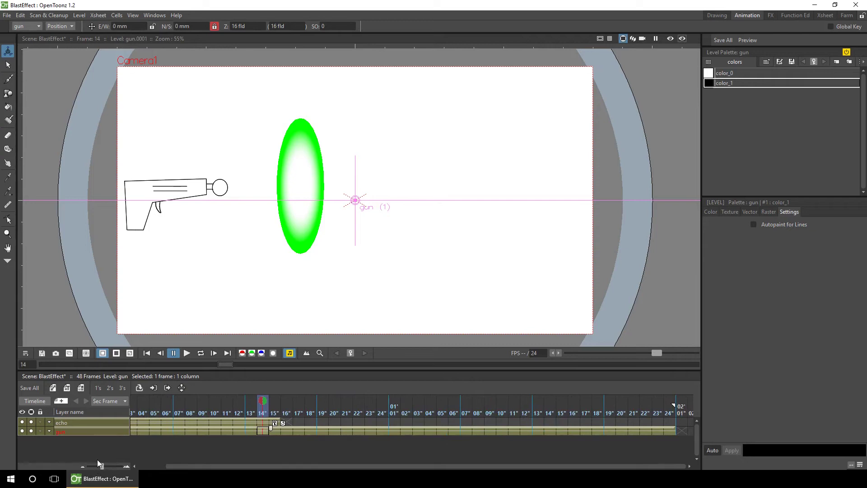
drag(179, 465, 99, 466)
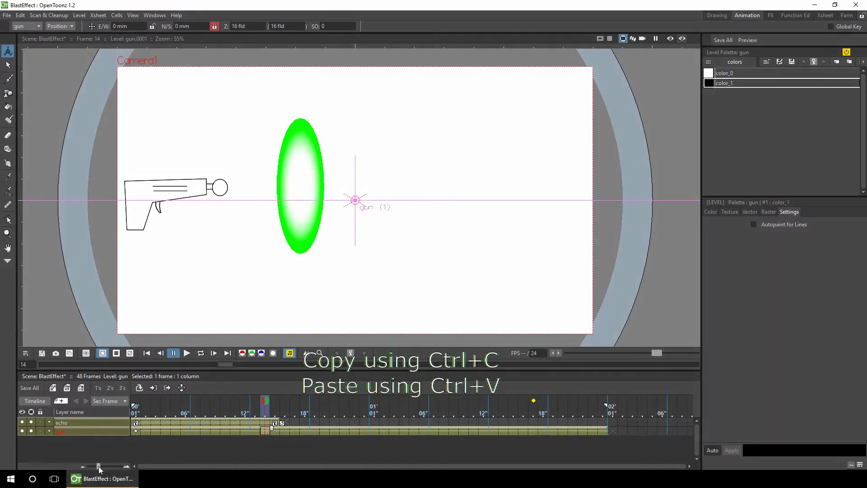
drag(98, 466, 110, 467)
With onion skin on, drag the echo ellipse further right at frame 15, to E/W 16.68 mm.
click(185, 353)
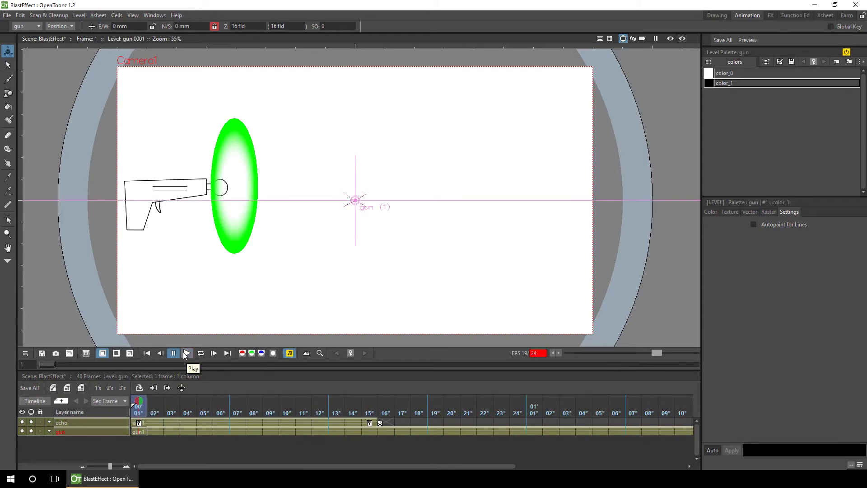
click(174, 353)
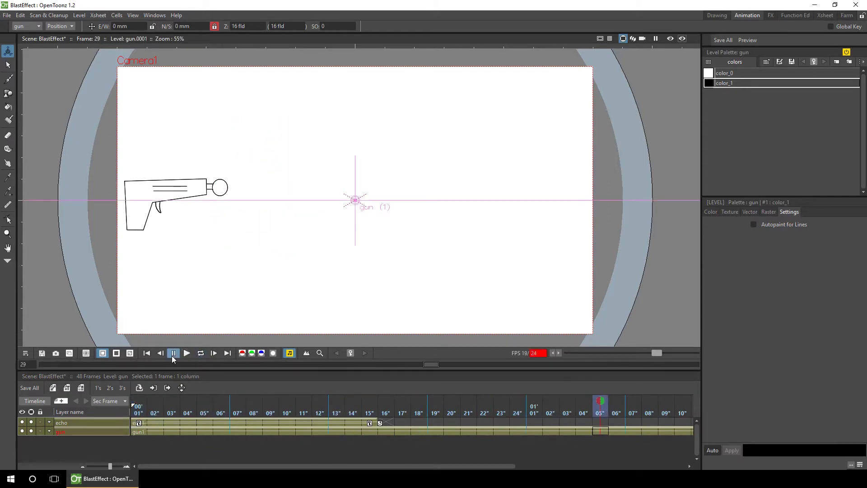
click(369, 423)
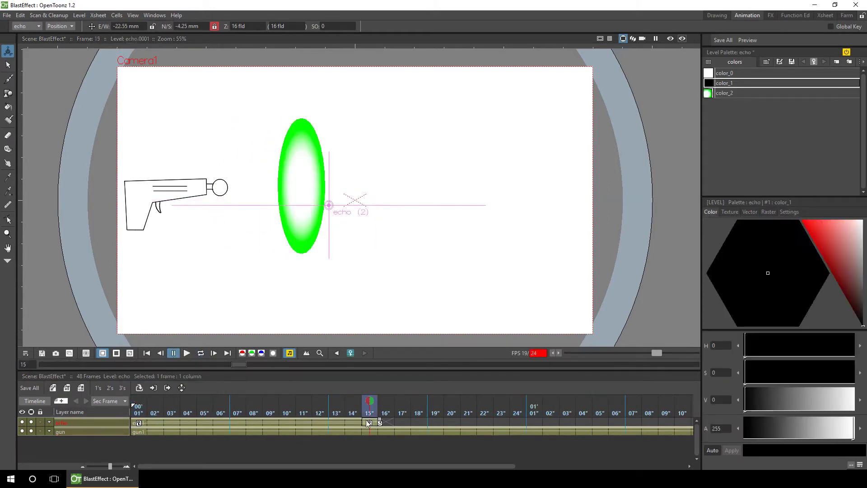
click(137, 398)
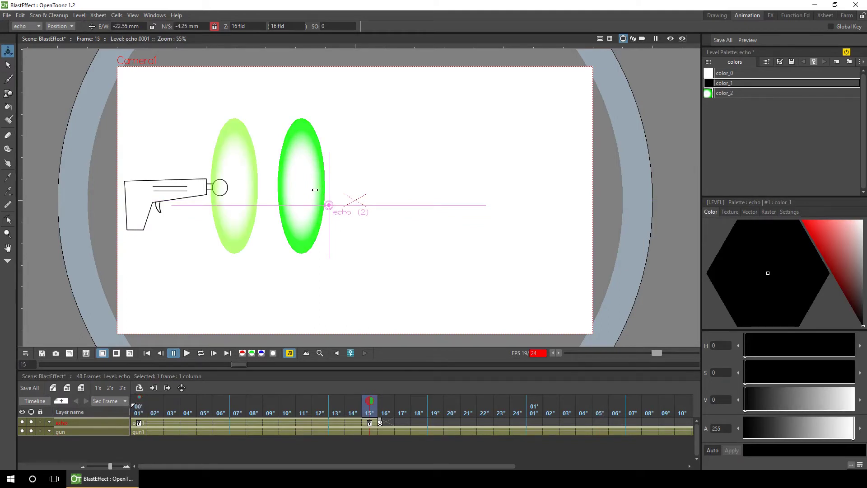
drag(325, 188, 353, 185)
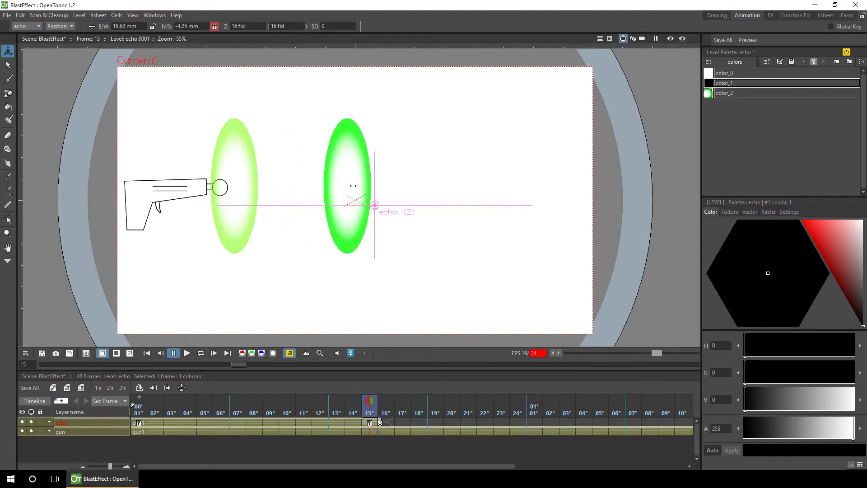
click(370, 418)
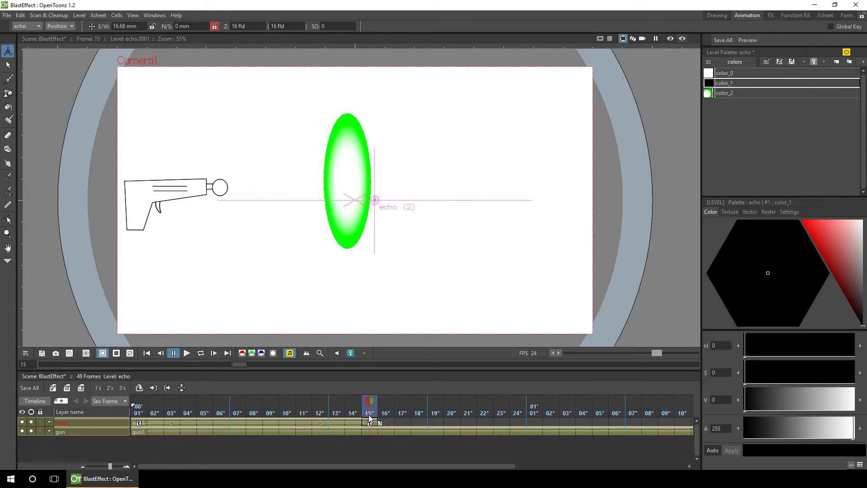
Switch the Animate tool to Scale and enlarge the echo ellipse at frame 15 to about 112.37%.
click(65, 27)
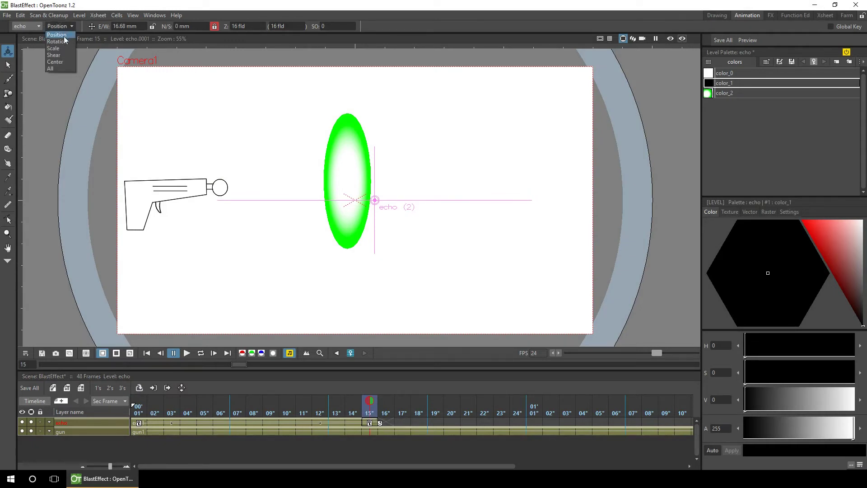
click(61, 48)
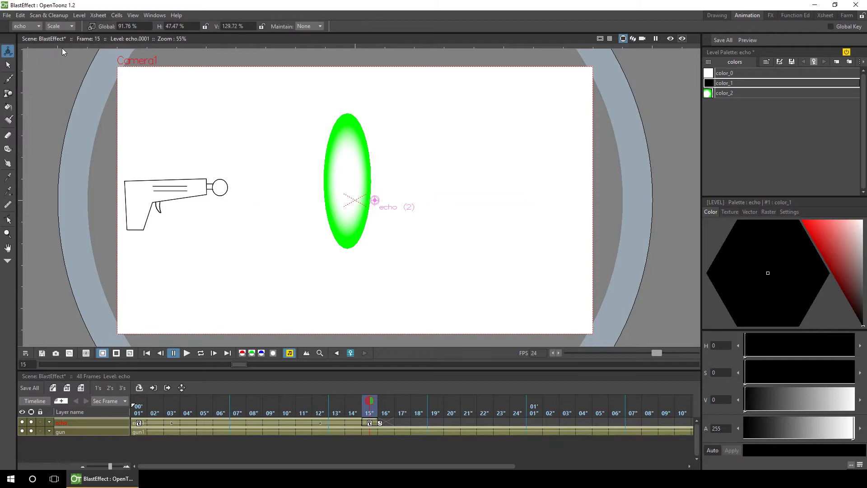
click(138, 399)
click(139, 398)
click(138, 399)
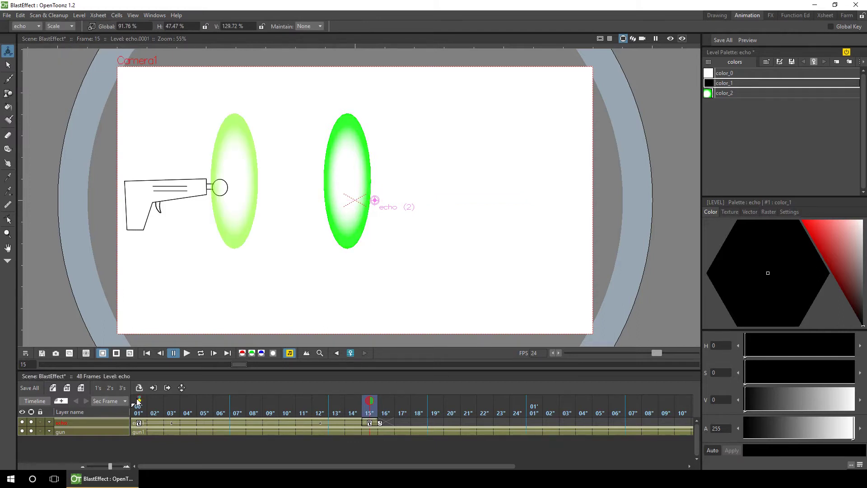
drag(367, 136, 370, 126)
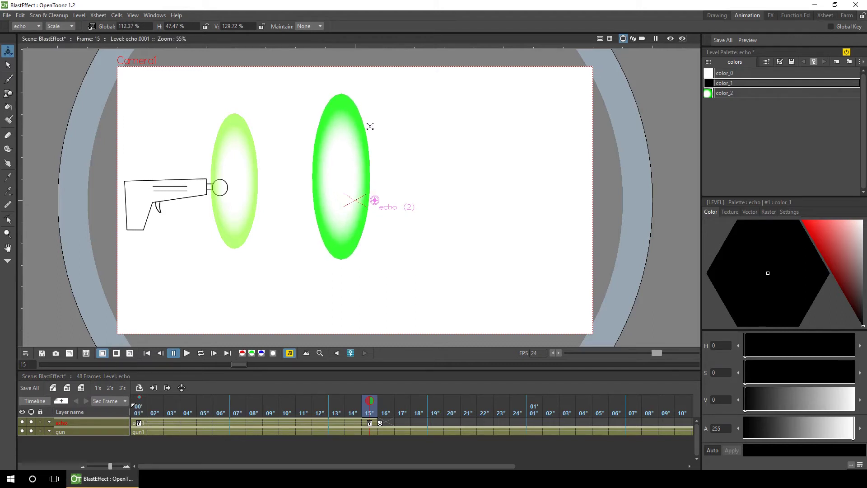
click(141, 412)
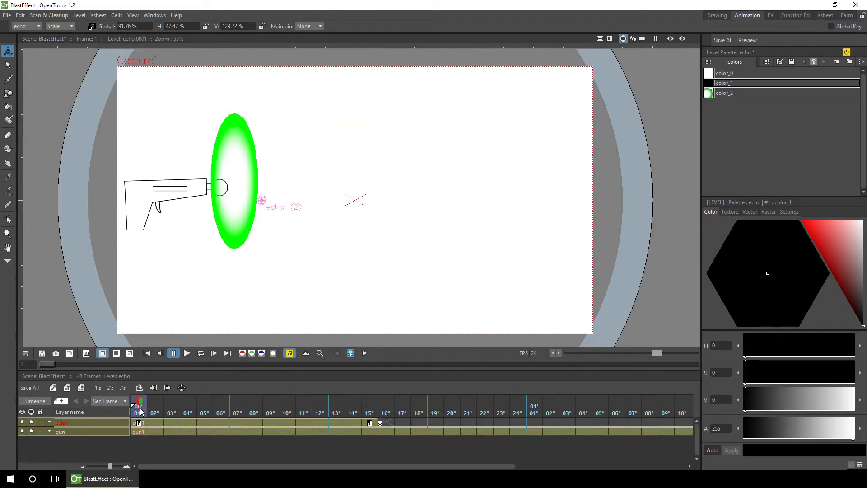
Set the playback stop marker at frame 24.
click(518, 412)
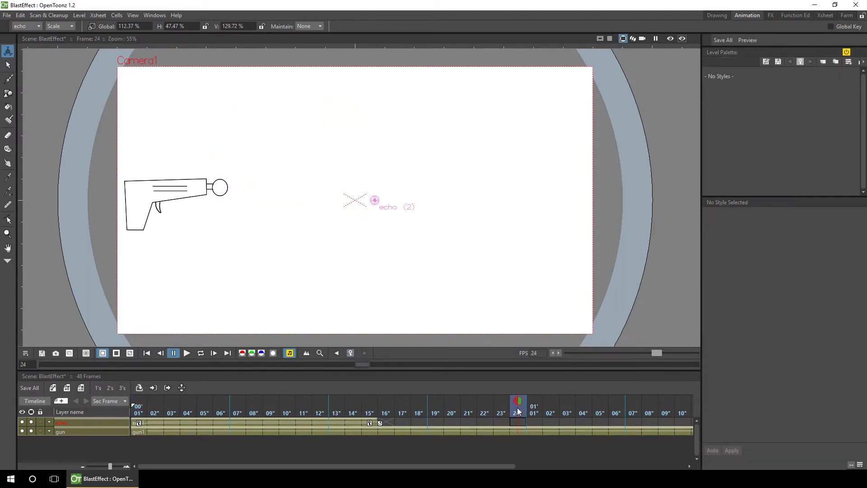
right_click(518, 411)
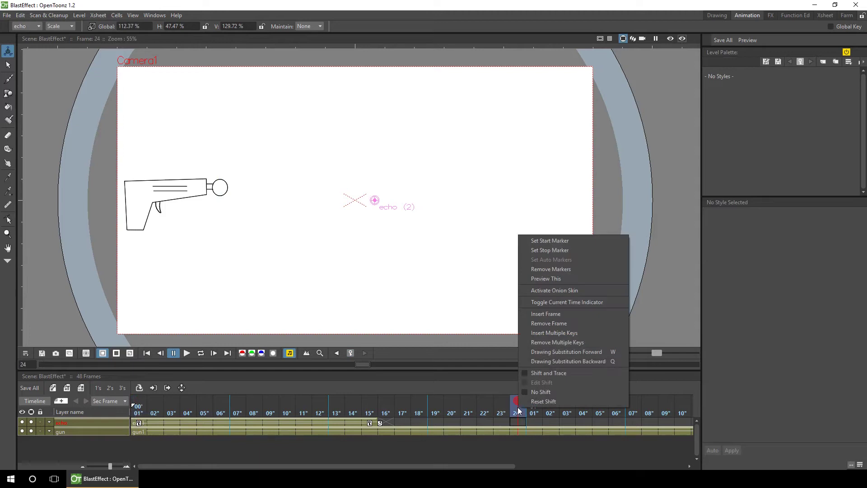
click(565, 251)
Loop-play the echo animation, stop, and return to the echo's frame 15.
click(200, 352)
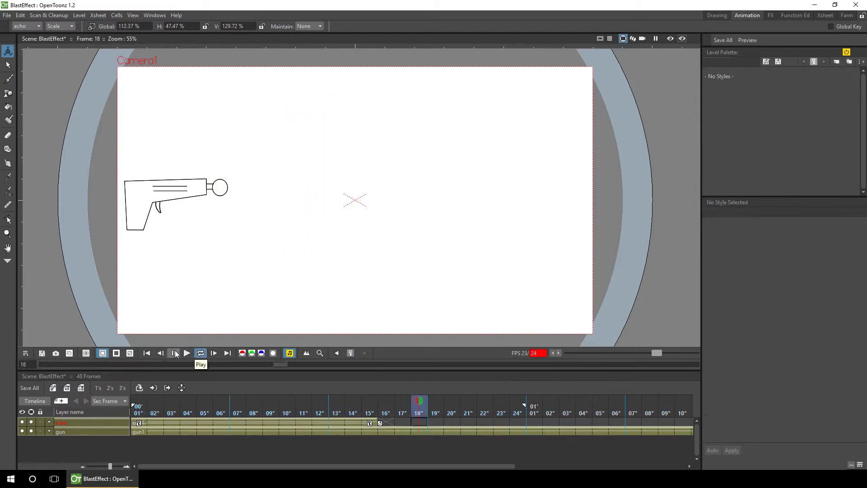
click(175, 354)
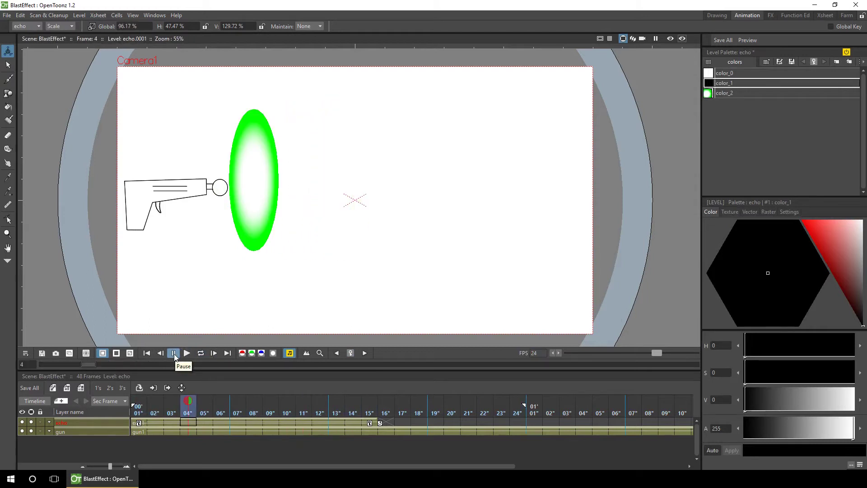
click(151, 353)
click(369, 422)
key(s)
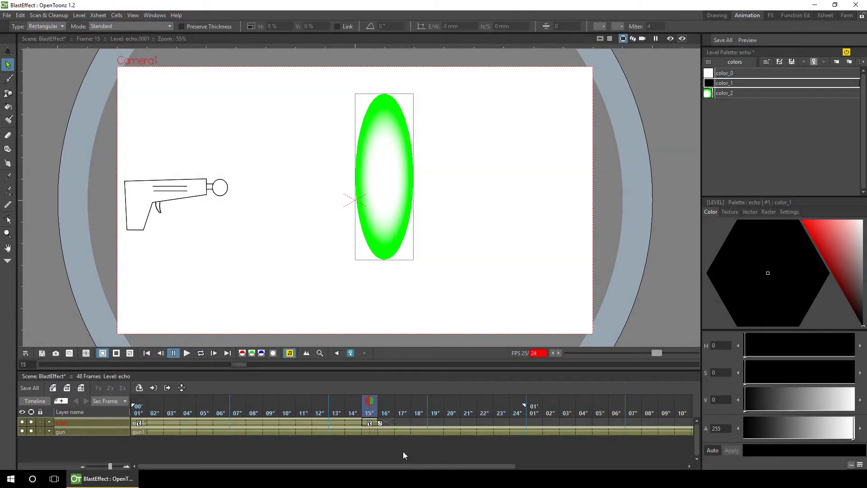
Open the echo key in the Function Editor and show only Col2's E/W channel, hiding Scale H, Scale V and Scale.
double_click(370, 423)
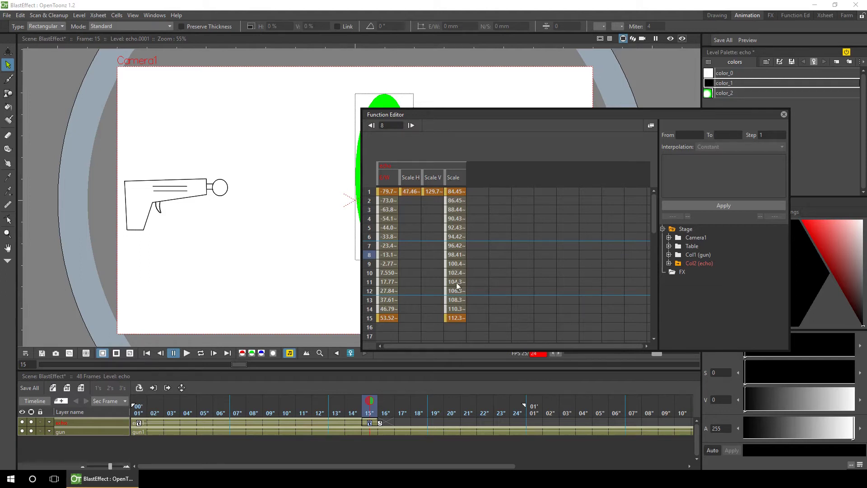
click(669, 263)
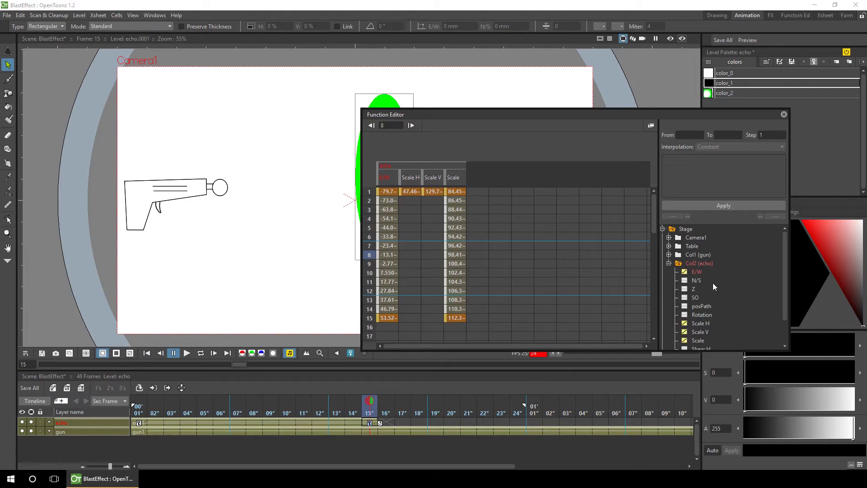
click(685, 324)
click(684, 332)
click(685, 341)
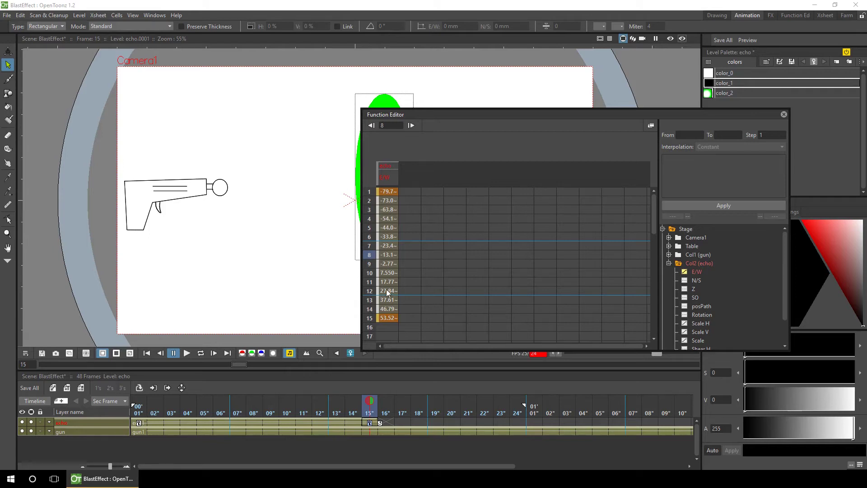
Open the E/W channel's curve graph and zoom in on frames 0–25.
click(650, 126)
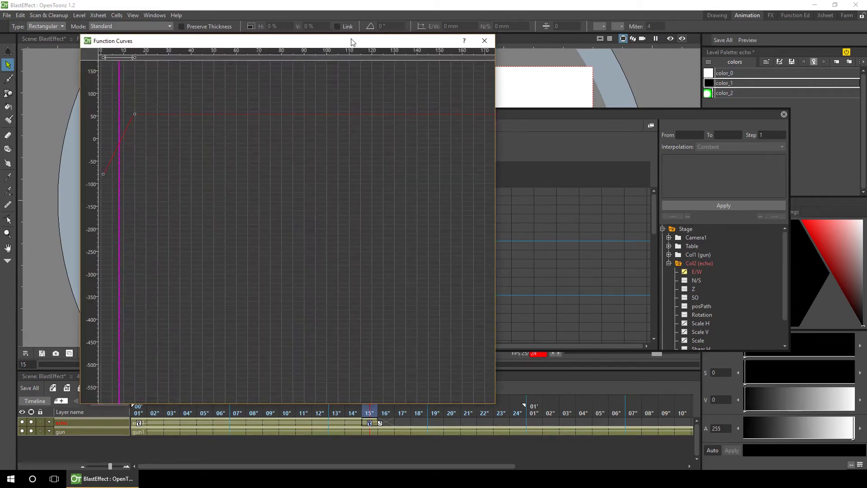
drag(352, 40, 532, 31)
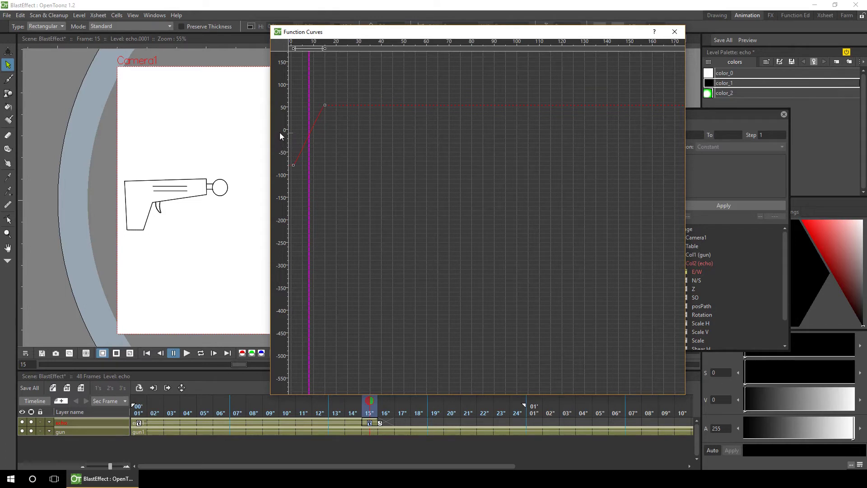
drag(280, 132, 313, 175)
drag(316, 44, 507, 43)
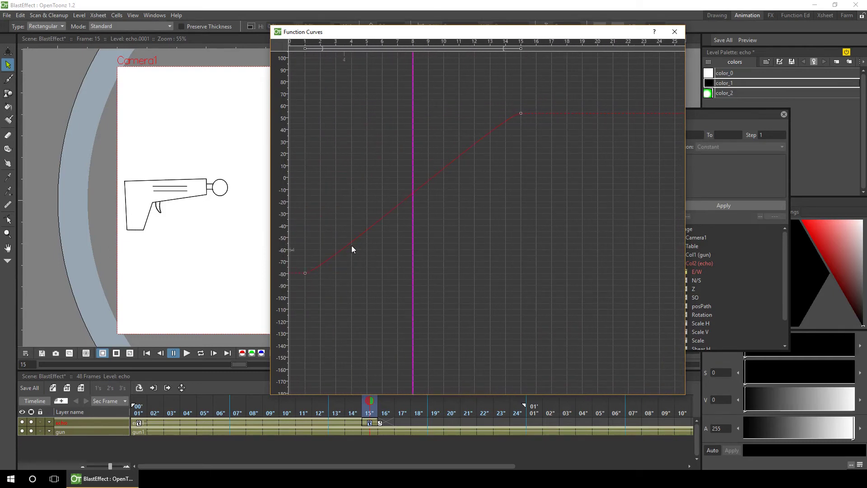
Give the segment ending at frame 15 Speed In / Speed Out interpolation, fast at the start and easing into frame 15.
right_click(497, 132)
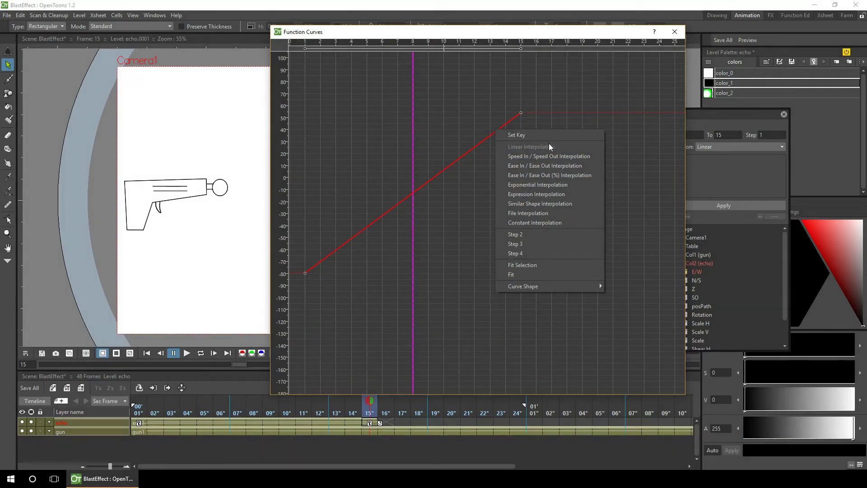
click(569, 157)
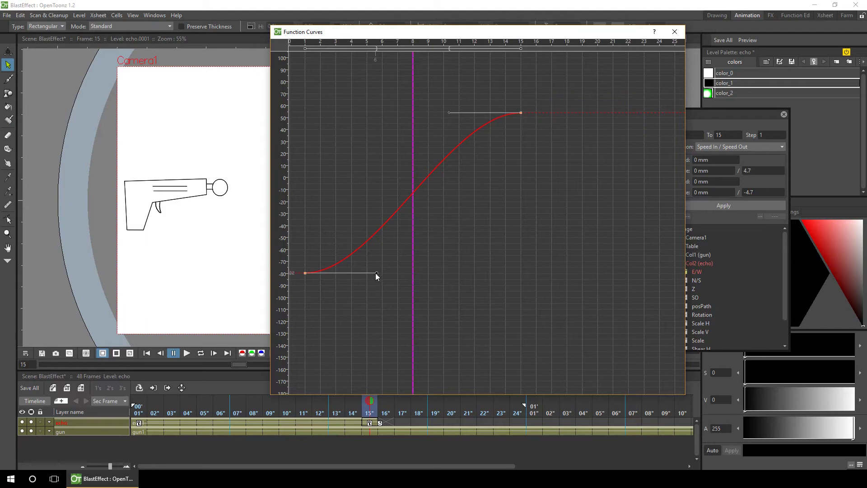
drag(376, 272, 318, 272)
drag(449, 113, 353, 114)
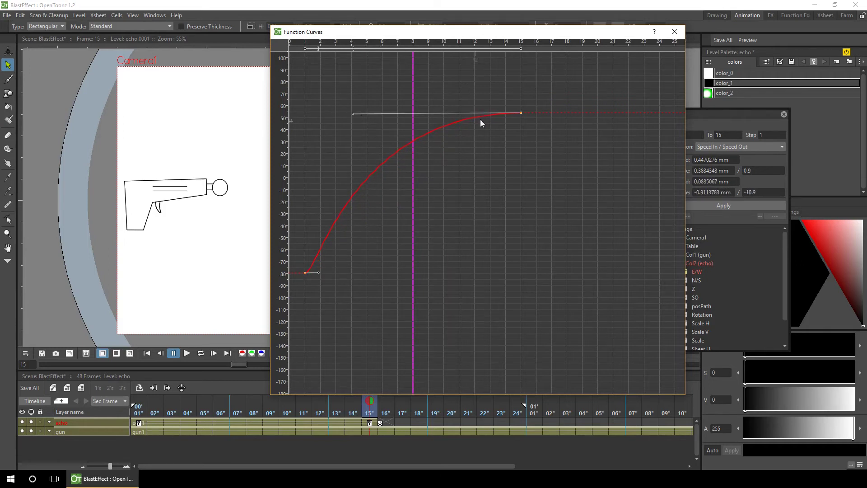
drag(319, 273, 312, 273)
click(521, 112)
click(674, 31)
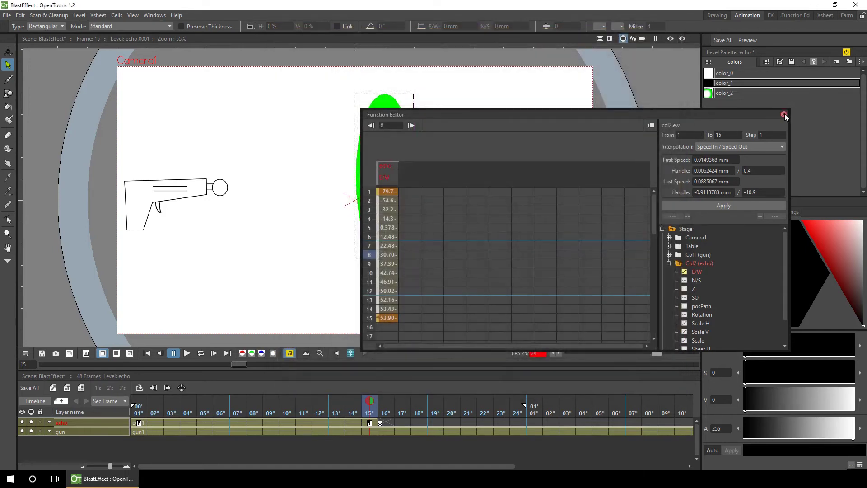
Loop-play the eased echo movement, then compare frames 10 and 15.
click(784, 114)
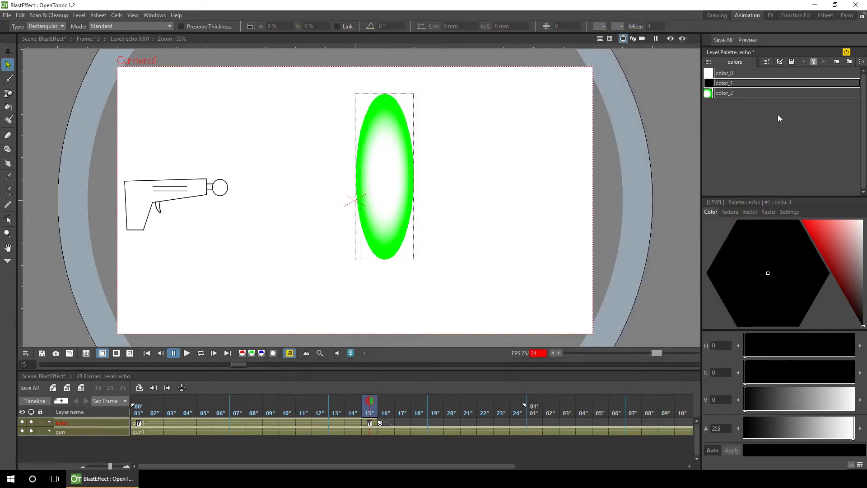
click(200, 353)
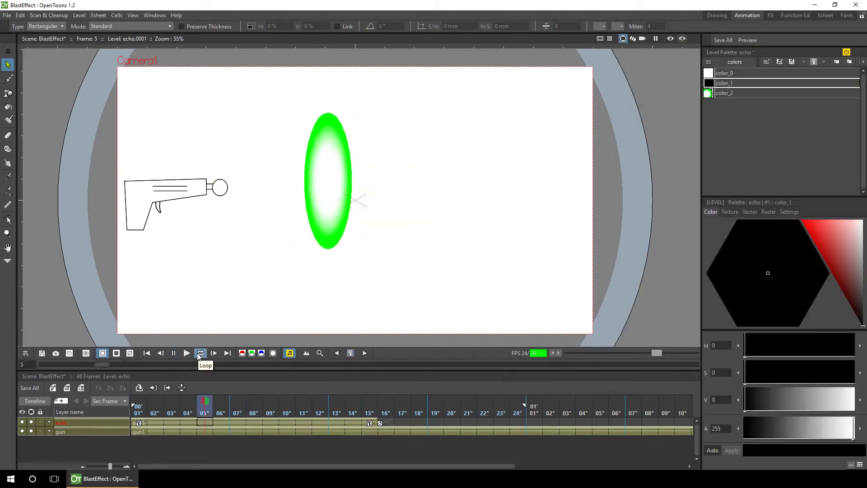
click(371, 421)
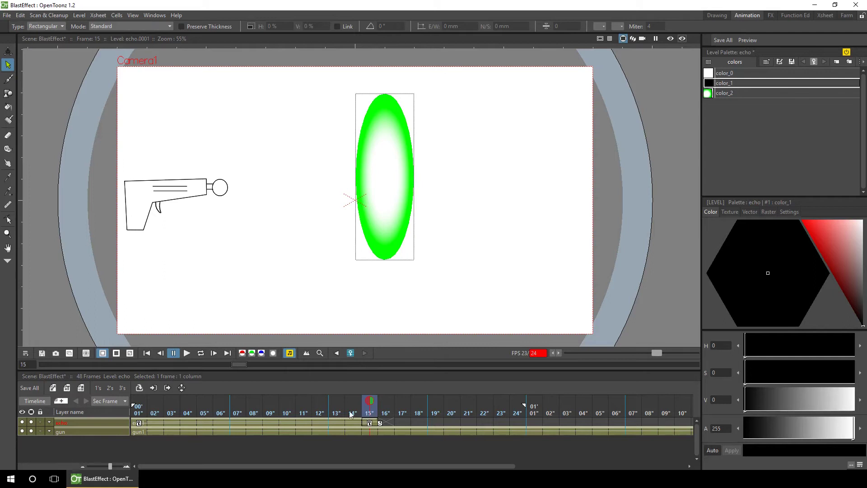
click(285, 412)
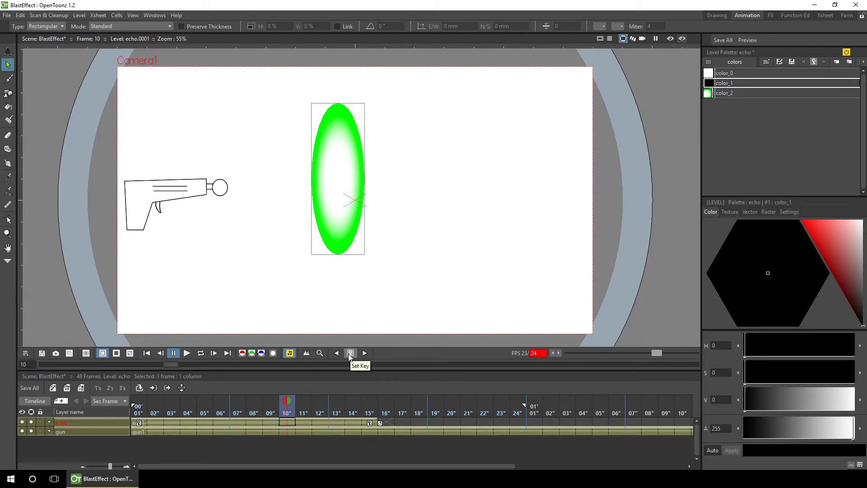
click(369, 412)
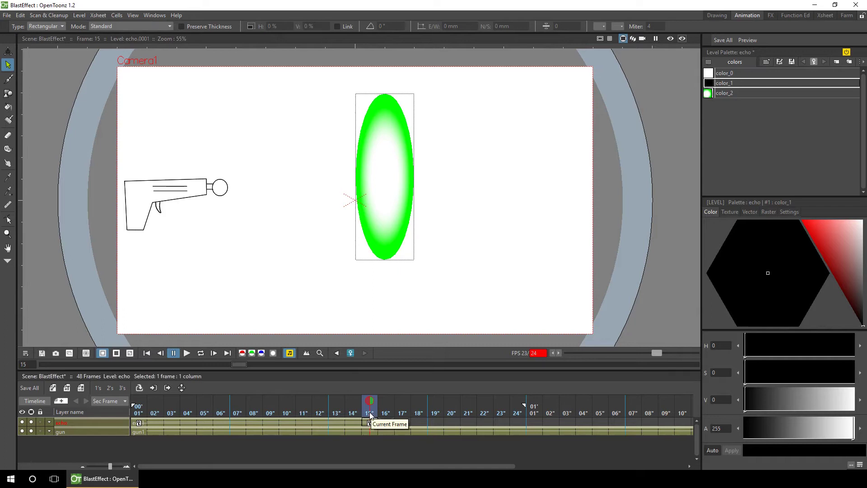
click(370, 422)
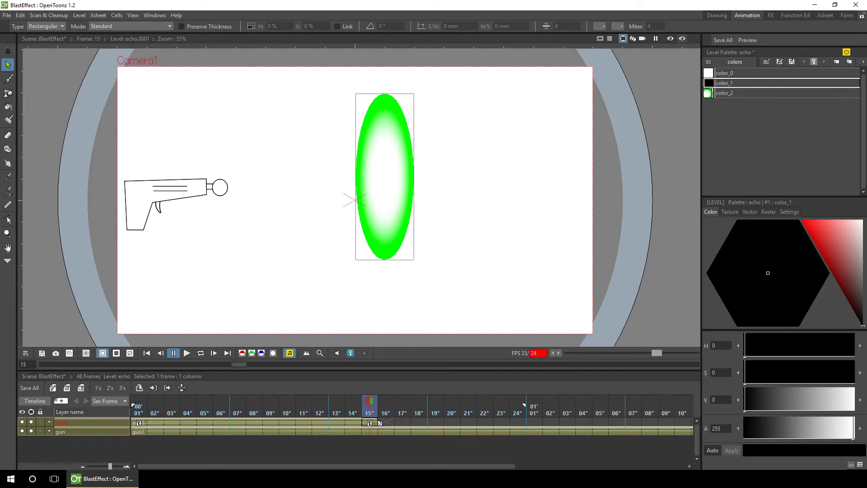
Key the color_2 gradient style at frames 10 and 15, making it fully transparent at frame 15.
click(287, 422)
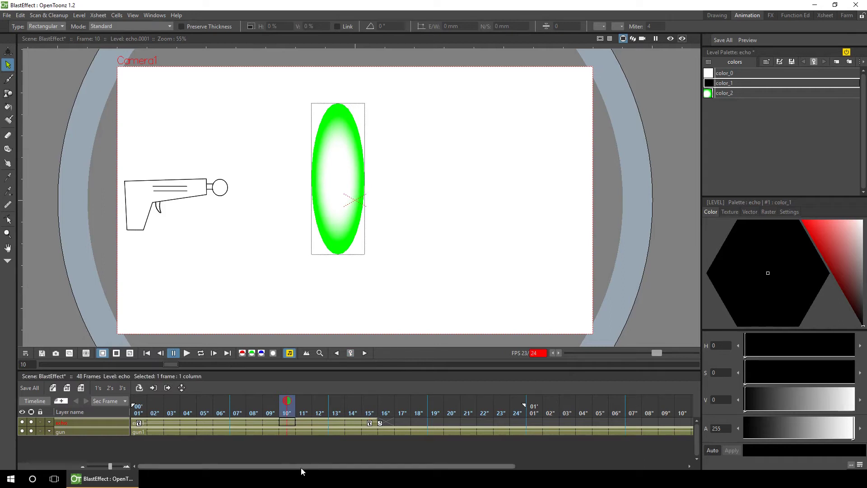
click(749, 92)
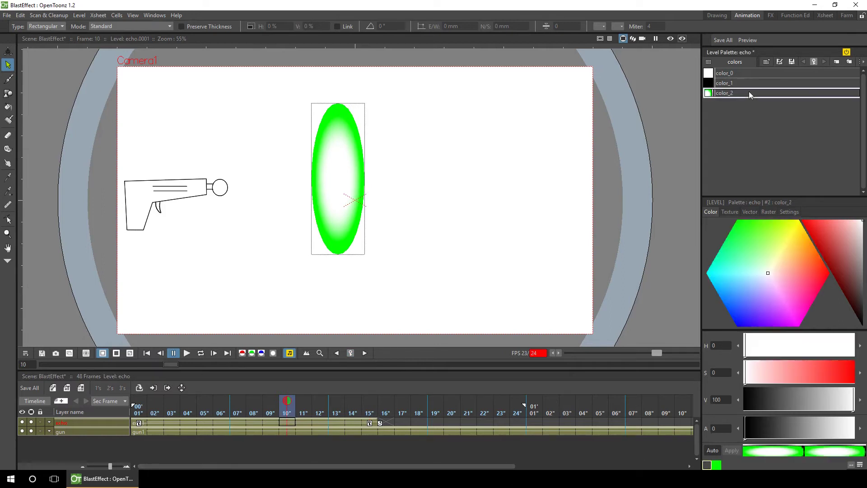
click(814, 64)
click(370, 421)
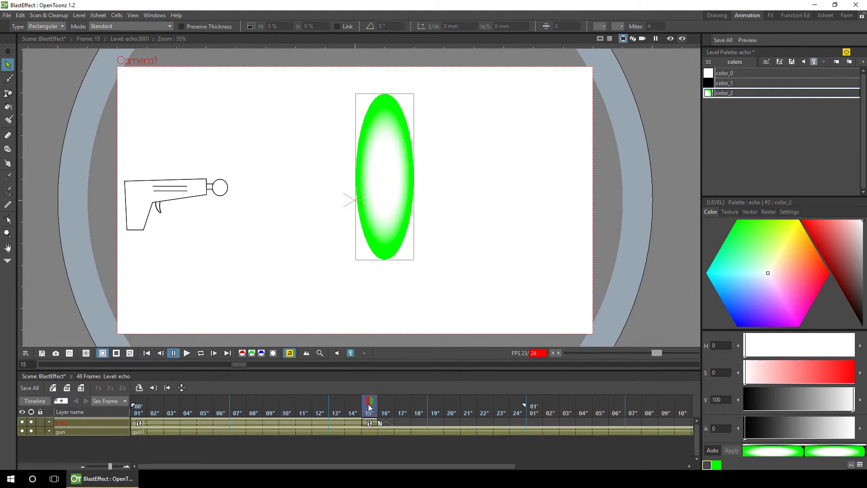
click(814, 63)
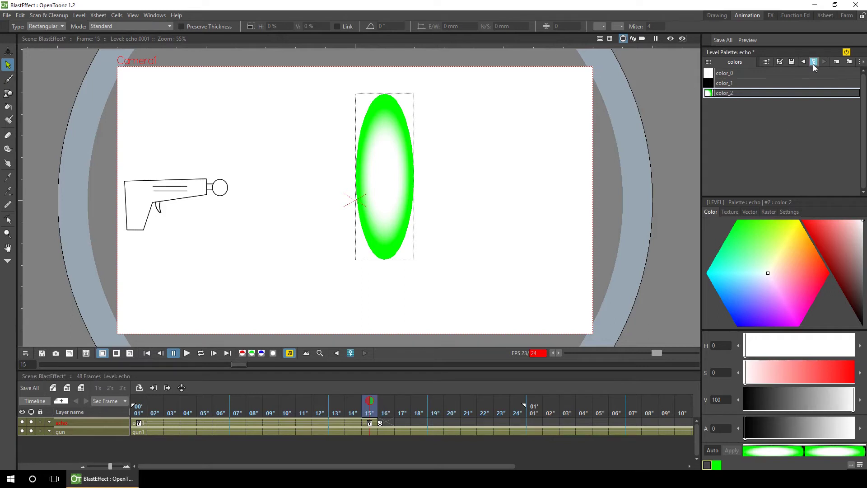
click(717, 467)
drag(782, 434, 725, 435)
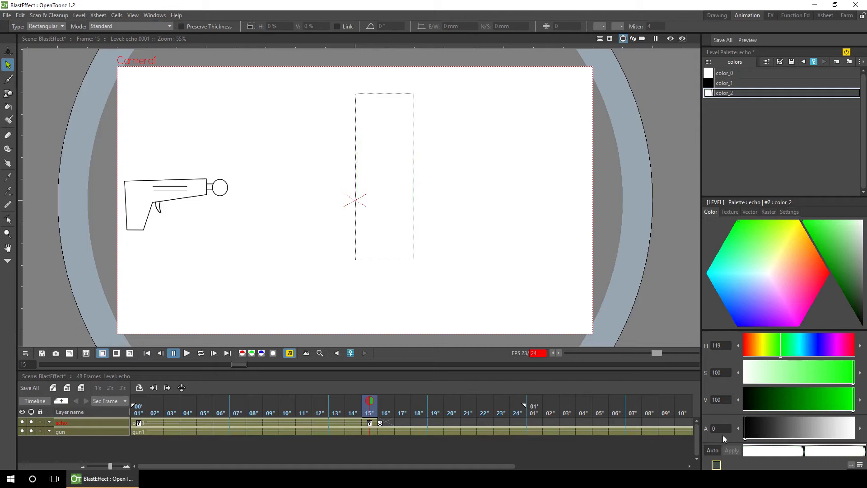
Scrub frames 10–15 and flip between color_2's keys to compare the fade.
click(370, 423)
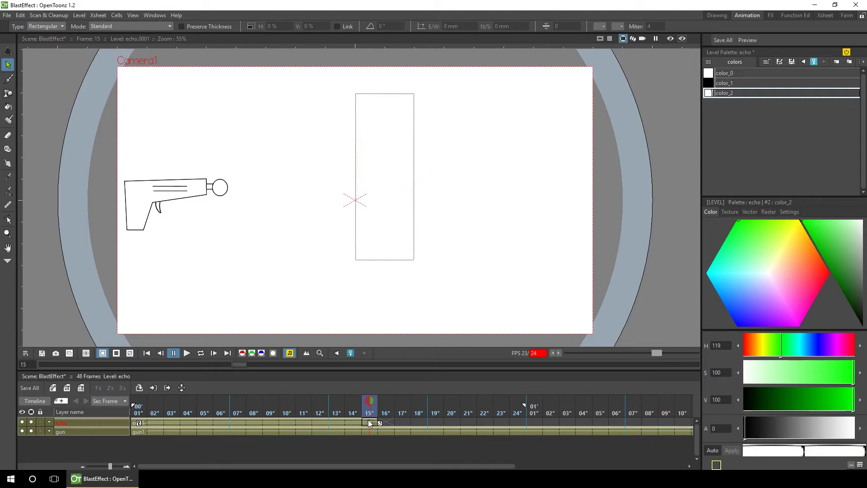
drag(287, 413, 401, 413)
click(288, 422)
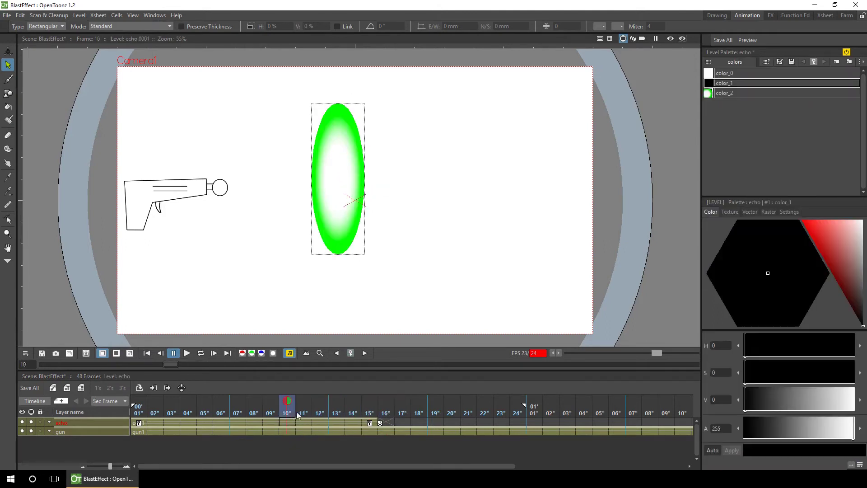
drag(296, 412, 373, 408)
click(370, 421)
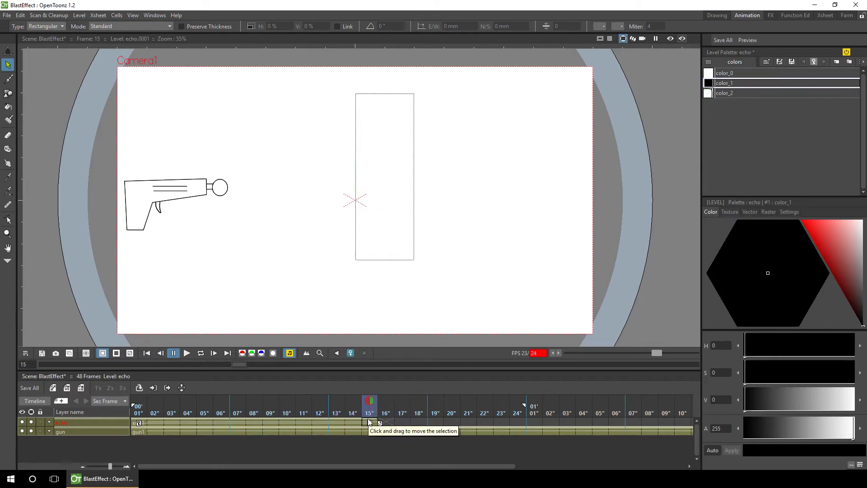
click(725, 93)
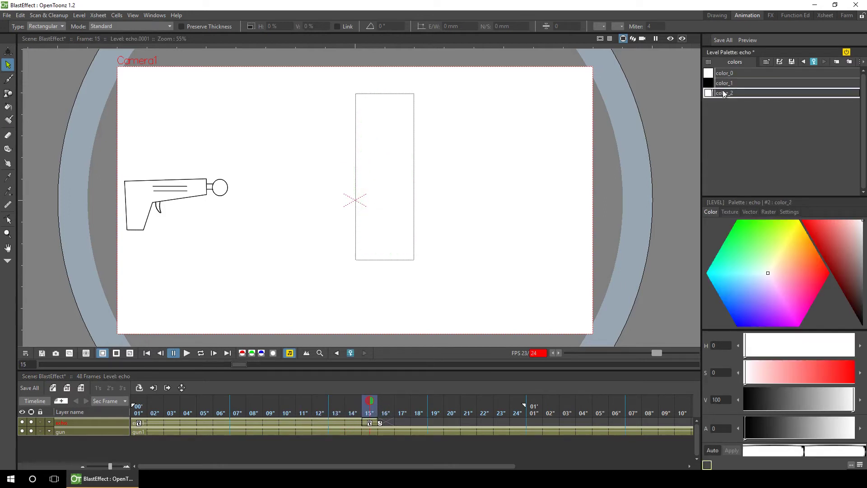
click(804, 63)
click(825, 62)
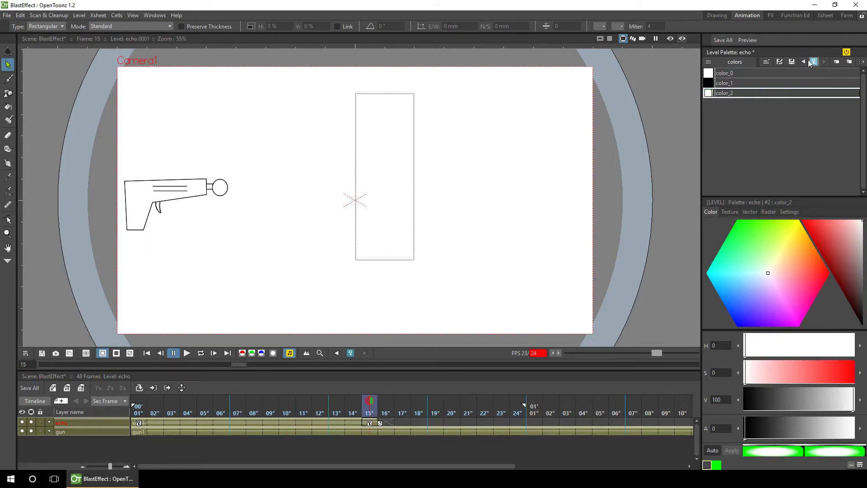
click(804, 62)
click(825, 62)
click(803, 62)
click(825, 62)
click(804, 62)
click(824, 62)
Loop-play the fade, then select color_2 at frame 15 and jump back to its frame-10 key.
click(197, 354)
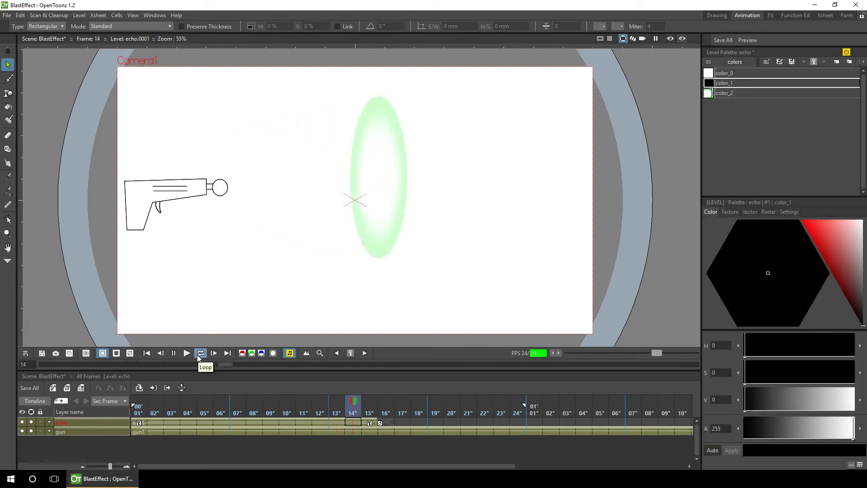
click(173, 353)
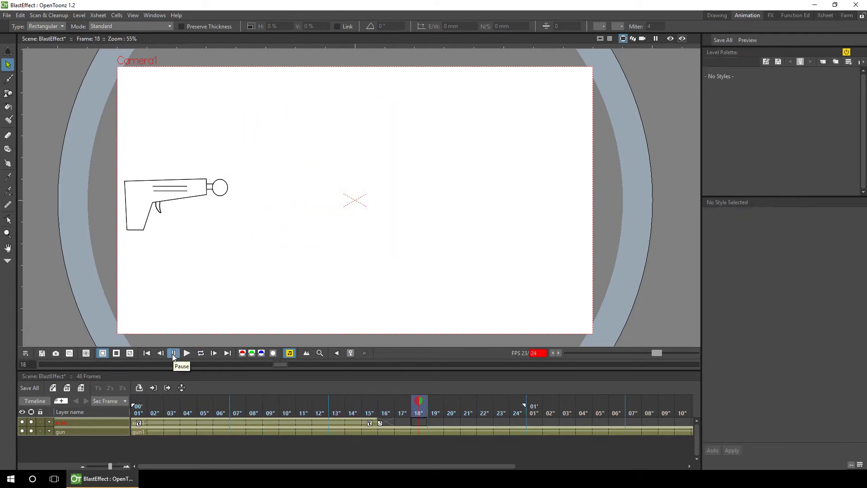
click(370, 422)
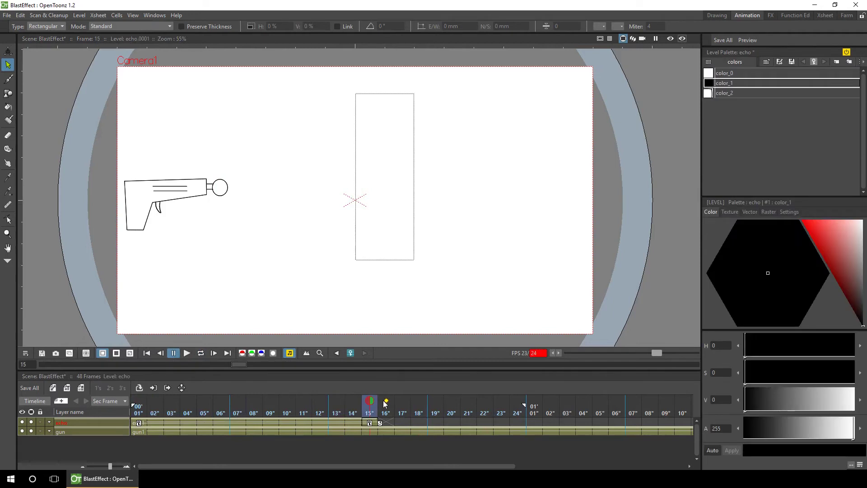
click(763, 93)
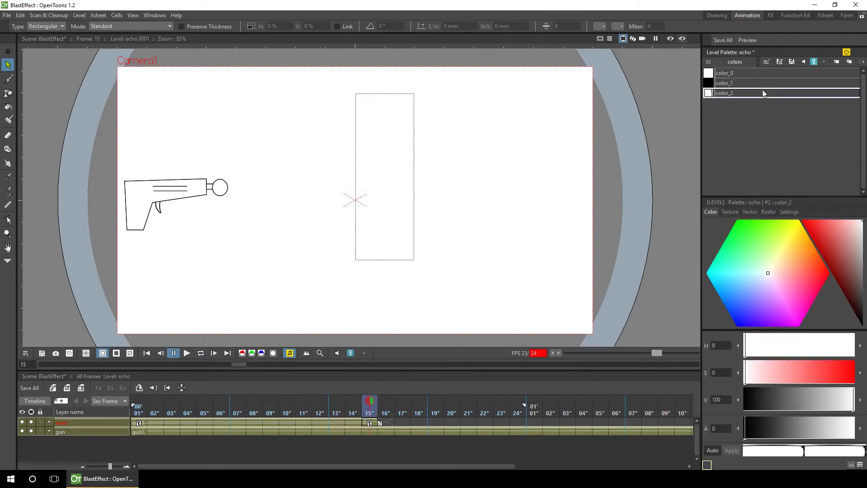
click(804, 60)
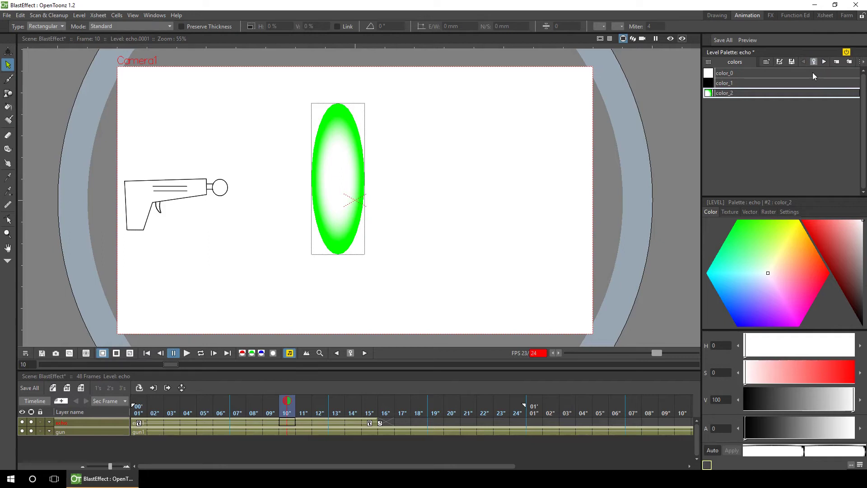
Key color_2 at frame 7 as opaque green with alpha 255.
click(238, 423)
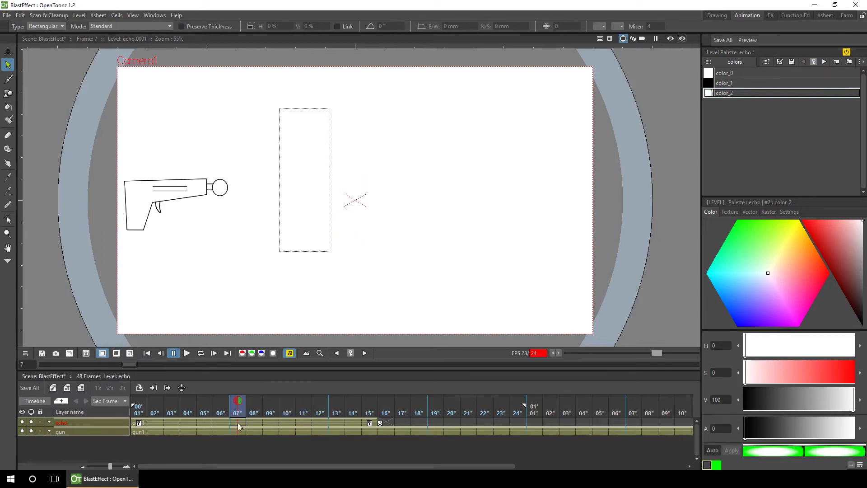
click(814, 62)
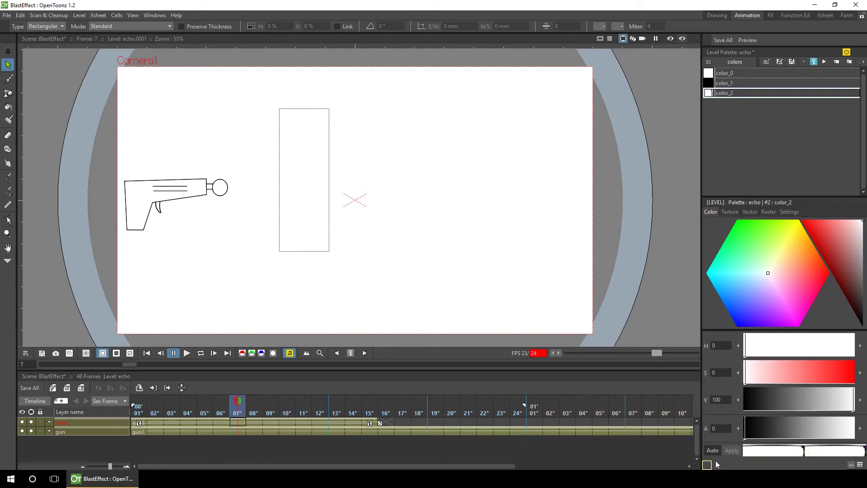
click(716, 465)
drag(754, 438, 855, 427)
Scrub frames 7–11 and loop-play to check the green holds before fading.
mouse_move(245, 411)
mouse_down()
mouse_move(304, 406)
mouse_move(259, 409)
mouse_up()
click(201, 355)
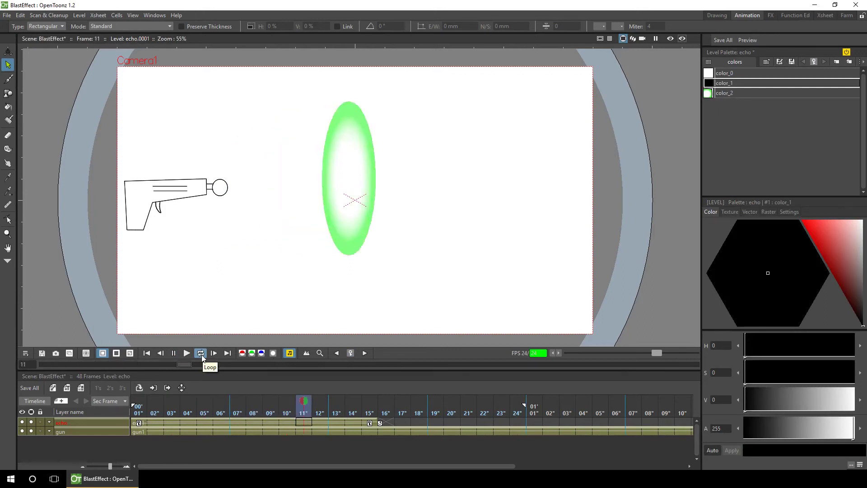
click(173, 354)
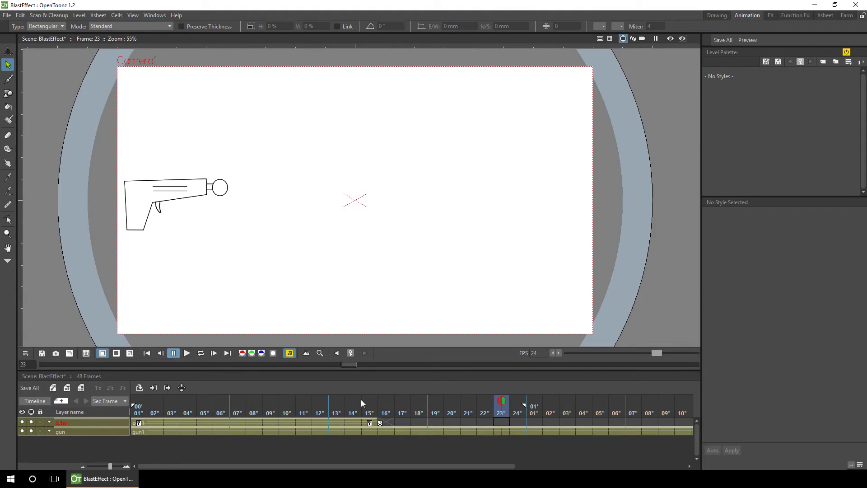
click(133, 410)
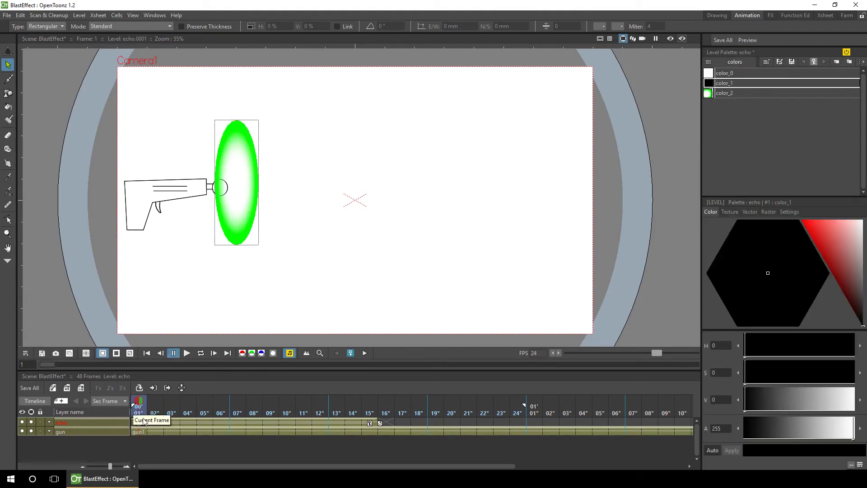
Select the whole echo column, restore the Xsheet toolbar, and use its Collapse button.
click(145, 423)
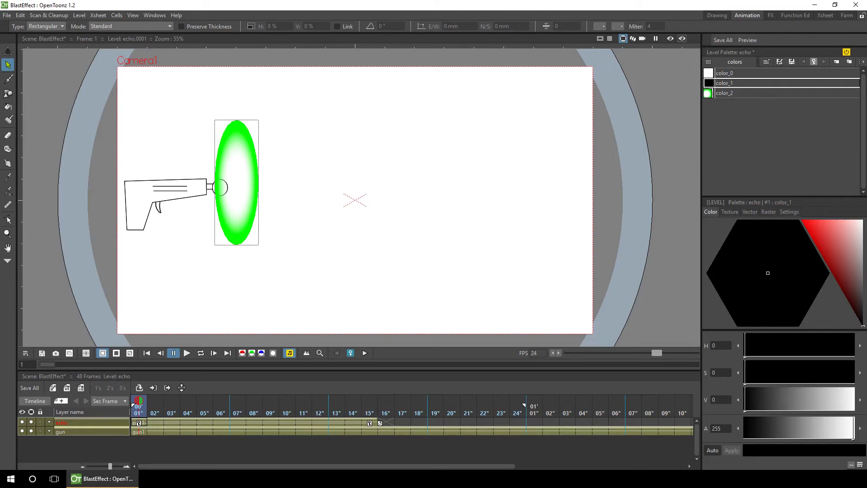
click(102, 422)
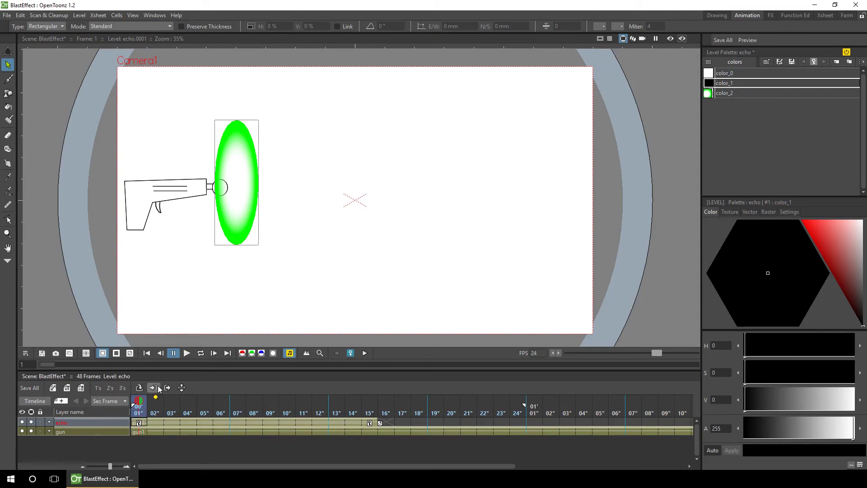
right_click(97, 421)
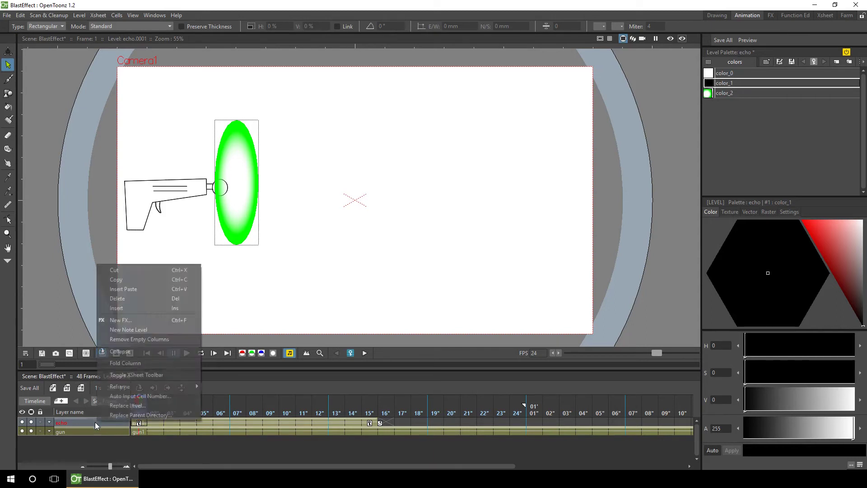
click(163, 375)
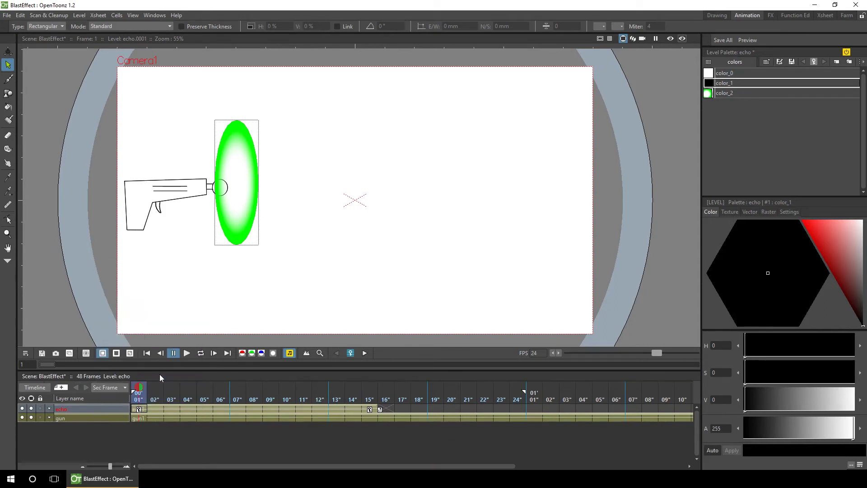
right_click(102, 410)
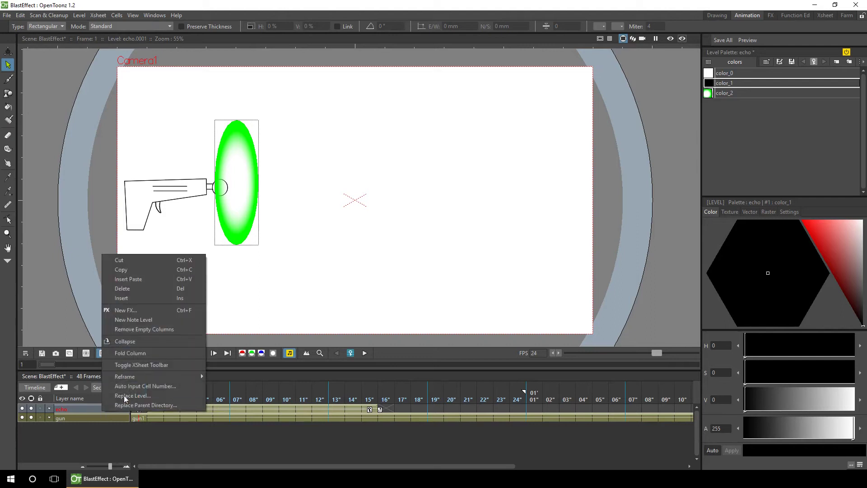
click(160, 364)
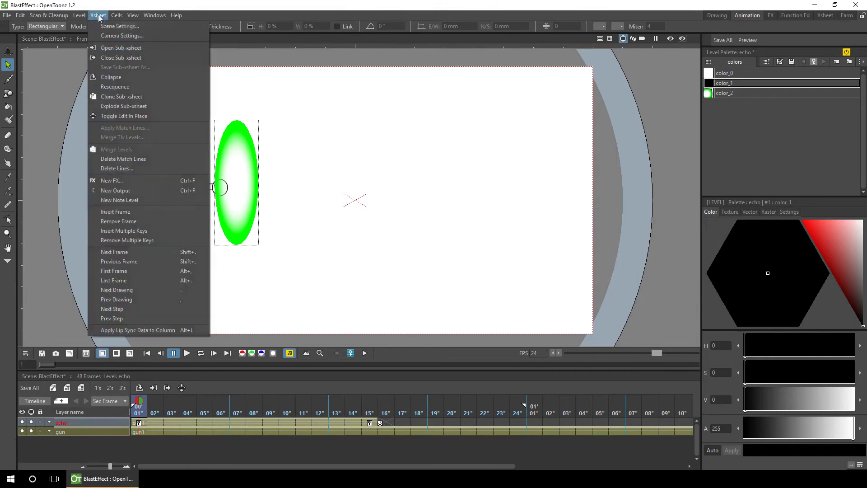
click(98, 15)
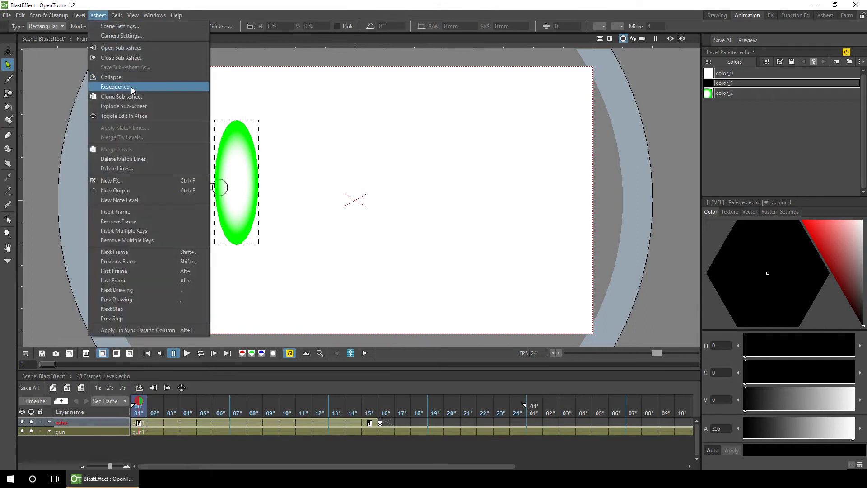
click(98, 451)
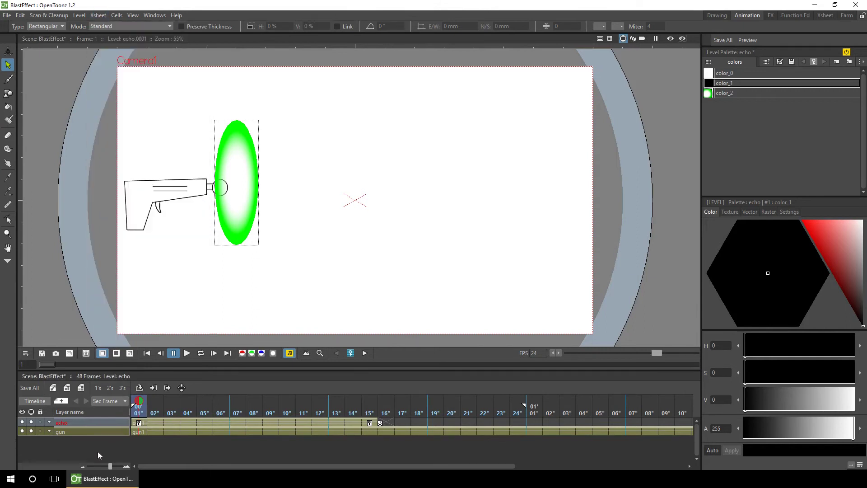
click(139, 388)
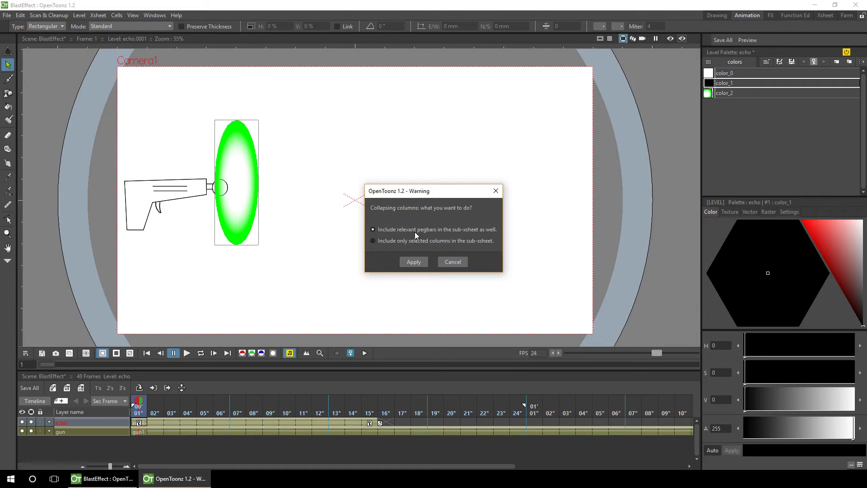
Apply the collapse, check the sub-xsheet's frames, then scrub the scene through frames 1–15.
click(411, 260)
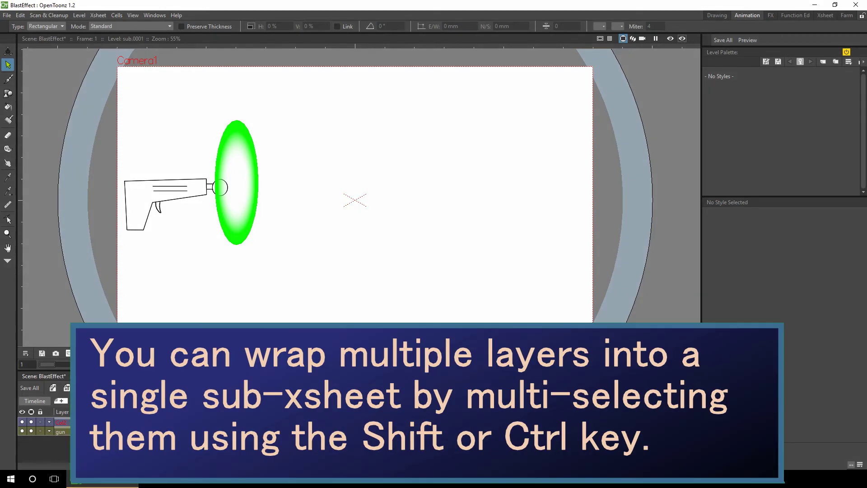
key(.)
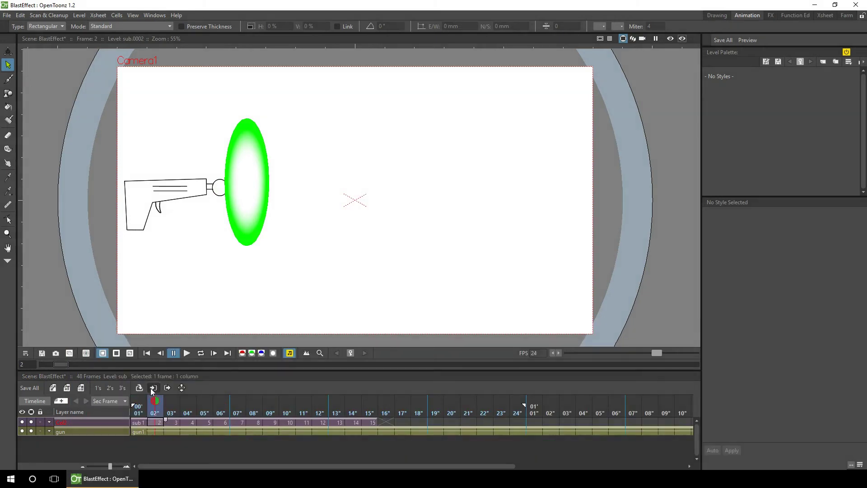
click(153, 387)
mouse_move(136, 416)
mouse_down()
mouse_move(405, 419)
mouse_move(138, 413)
mouse_up()
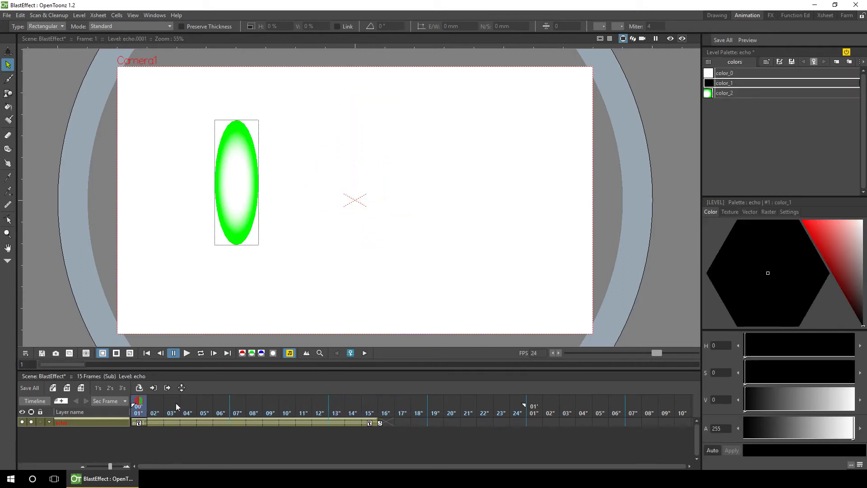
click(166, 391)
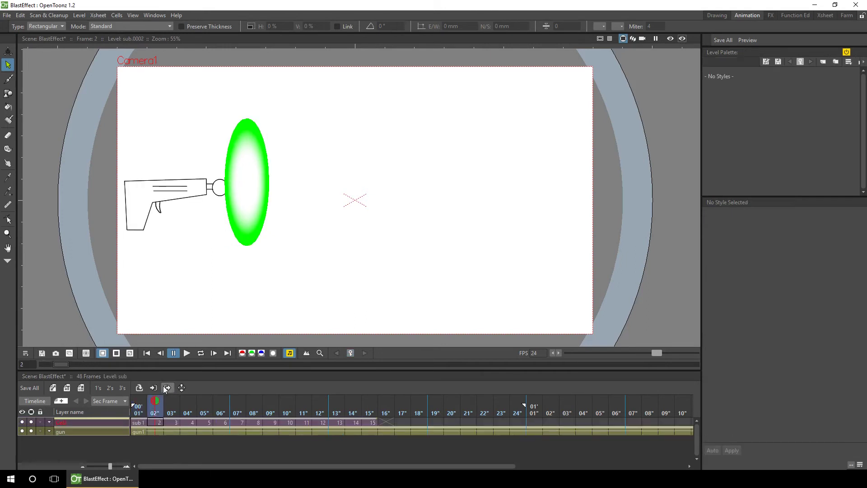
click(138, 414)
drag(137, 414, 402, 409)
Rename the Col2 sub-xsheet column to Echo1.
click(143, 410)
click(69, 423)
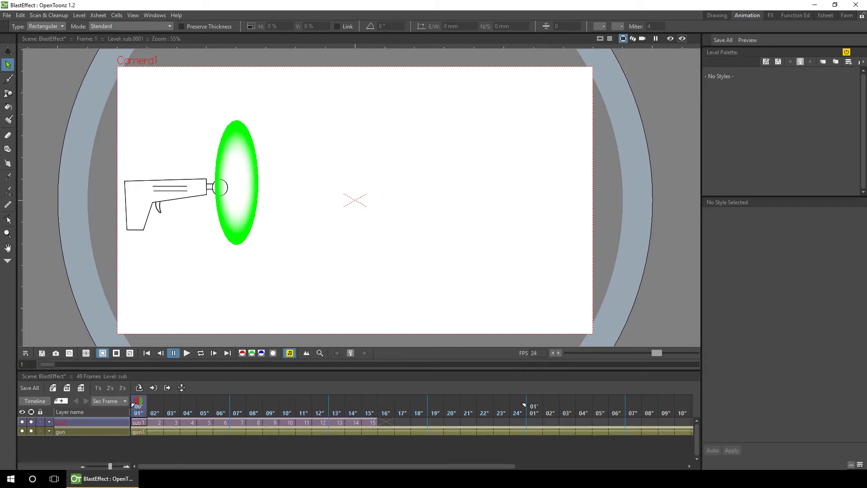
double_click(71, 422)
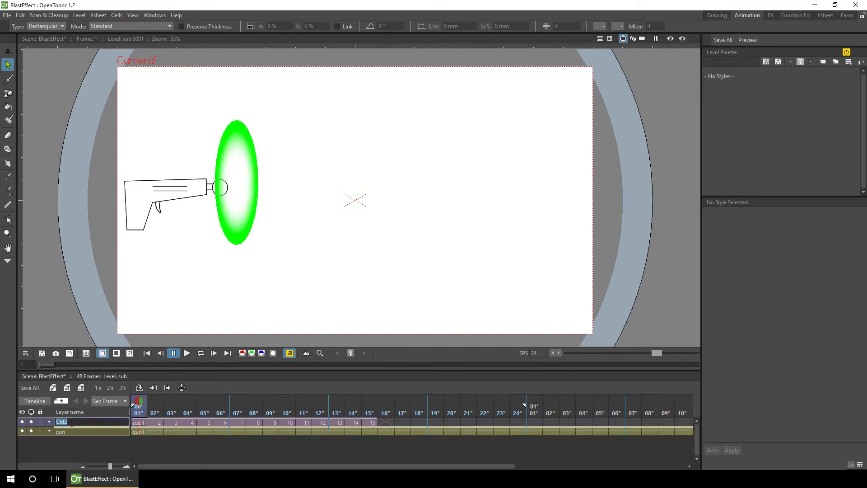
text(Echo1)
click(138, 423)
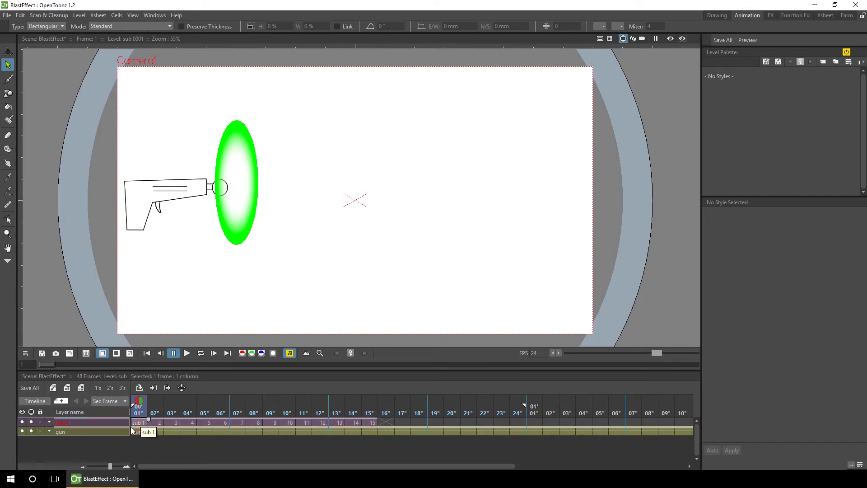
Copy Echo1's 15 echo cells and paste them into two empty columns.
click(101, 423)
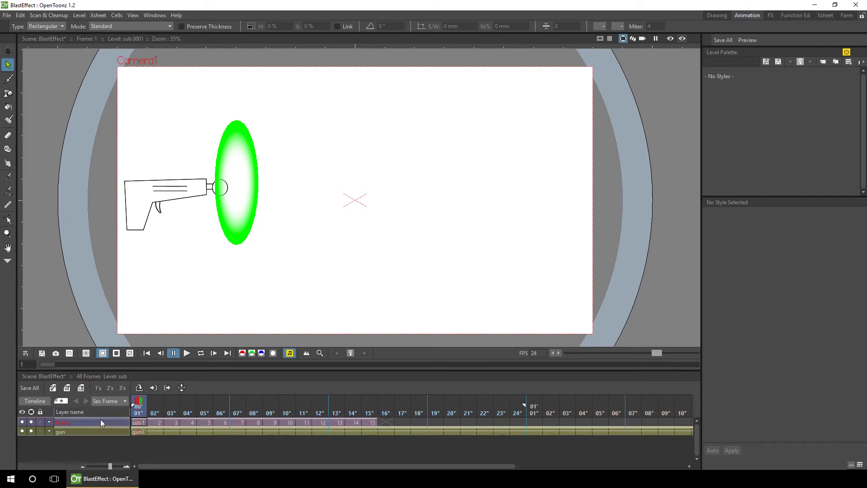
click(103, 423)
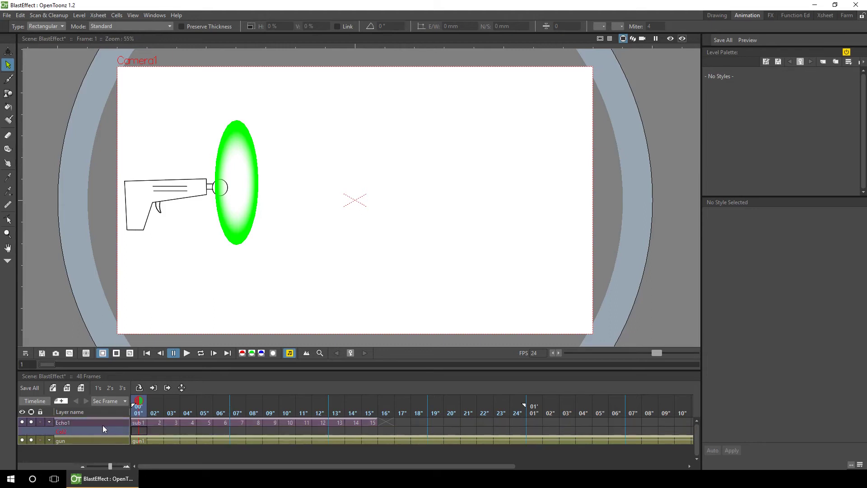
key(Insert)
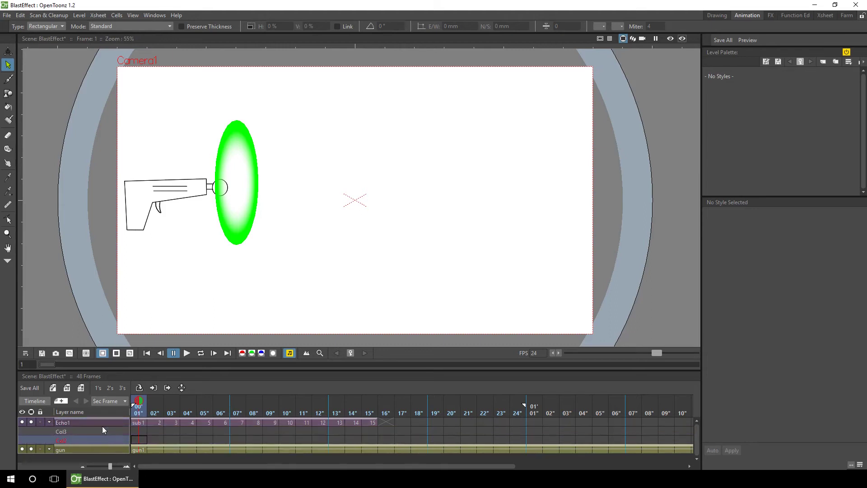
click(142, 423)
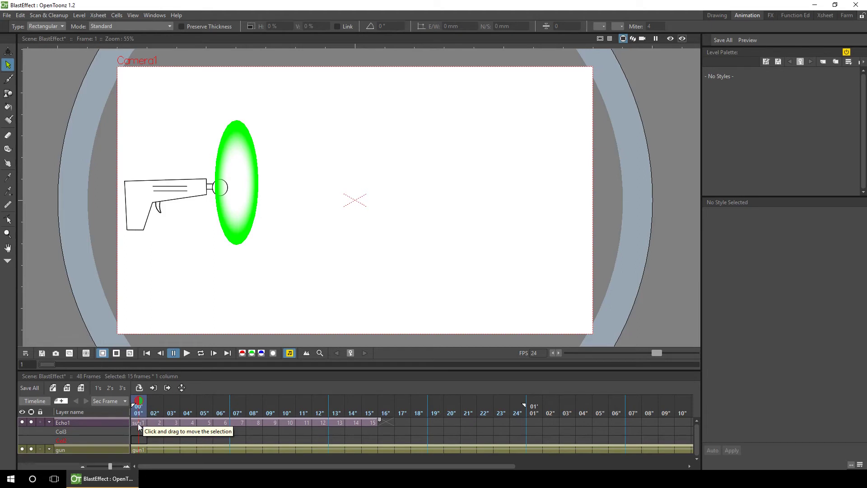
key(ctrl+c)
click(134, 432)
key(ctrl+v)
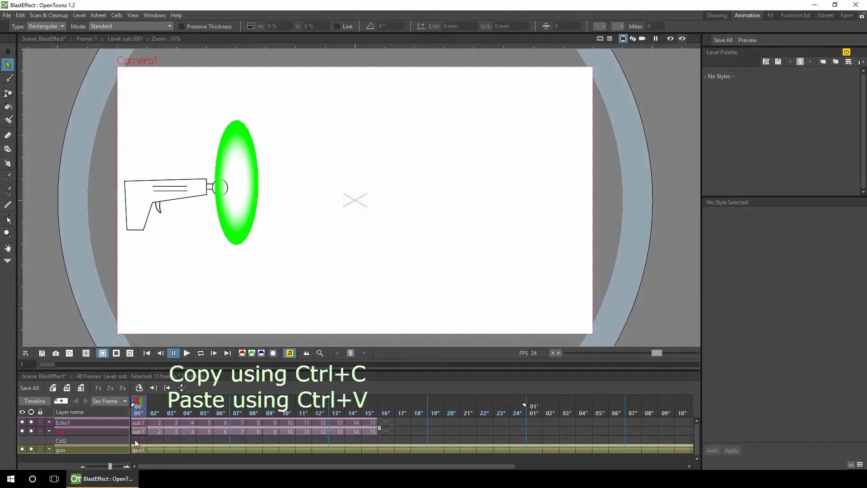
click(135, 441)
key(ctrl+v)
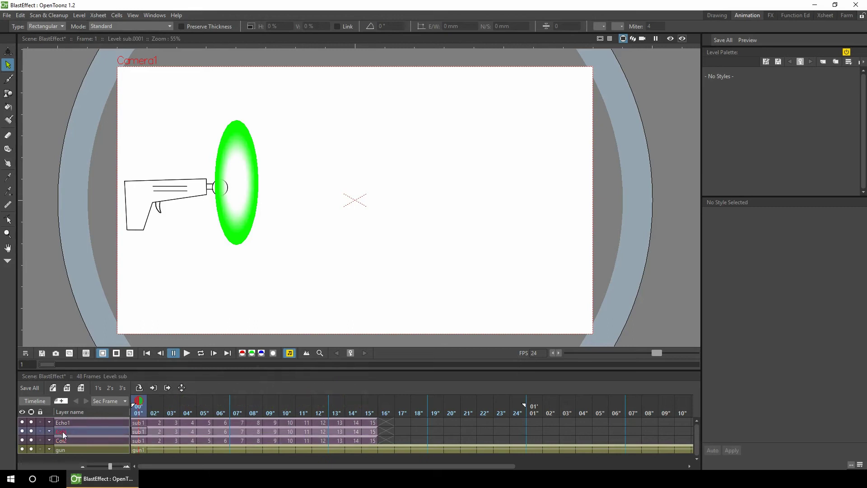
Name the copies Echo2 and Echo3, and shift Echo2's cells to start at frame 3.
double_click(64, 432)
text(Echo2)
click(66, 440)
double_click(66, 440)
text(Echo3)
key(Return)
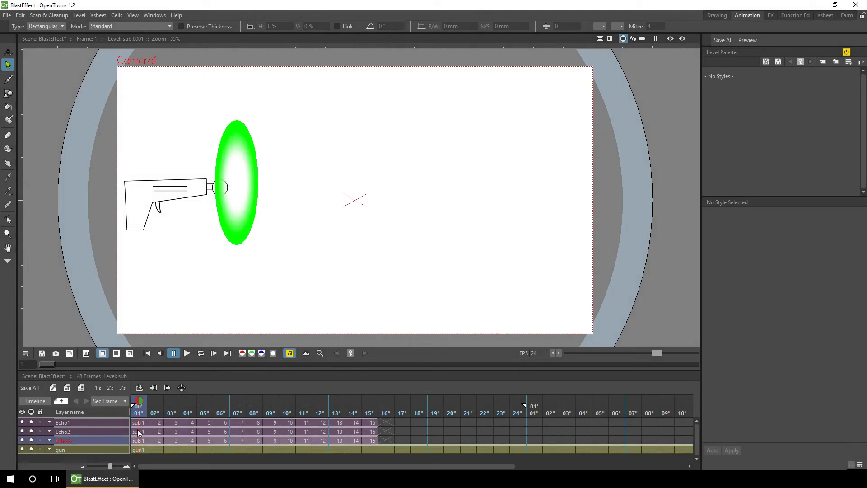
click(137, 448)
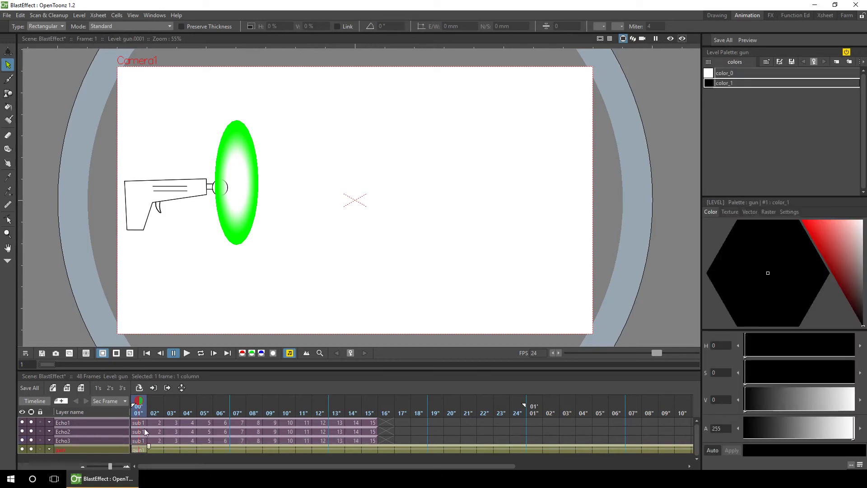
drag(136, 430, 172, 431)
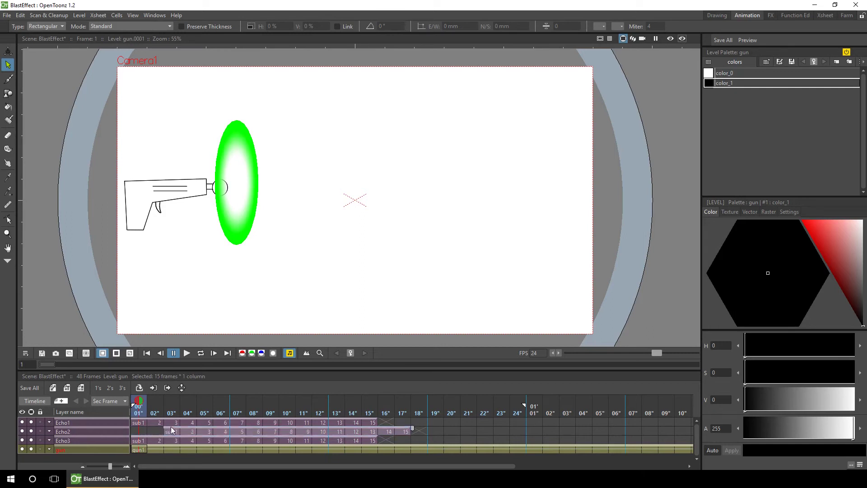
Shift Echo3's cells to start at frame 5 and scrub the first frames to check.
click(132, 437)
drag(145, 435, 201, 438)
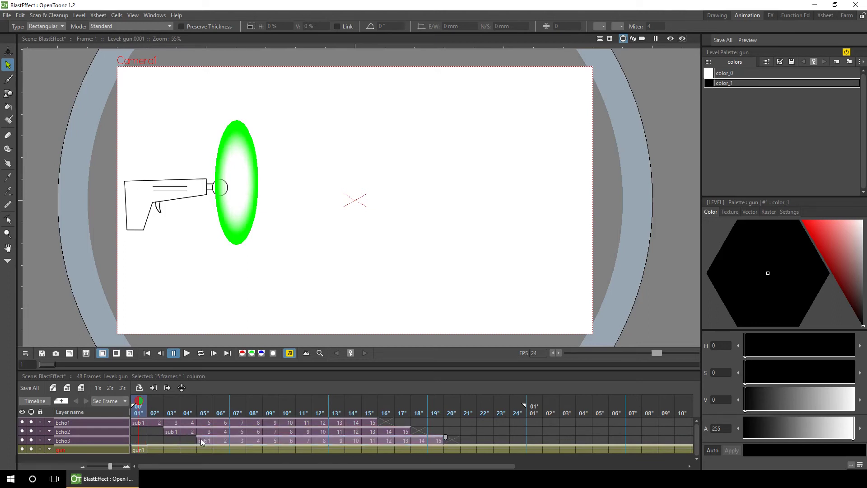
click(188, 440)
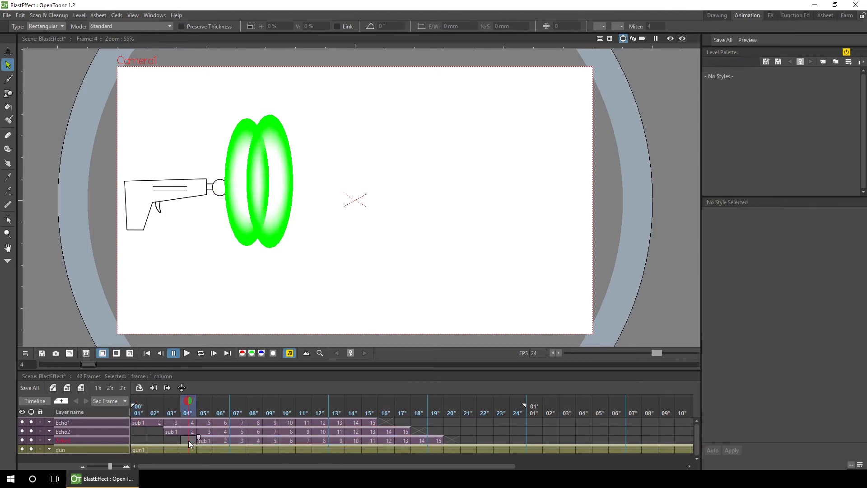
drag(140, 411, 419, 412)
click(137, 412)
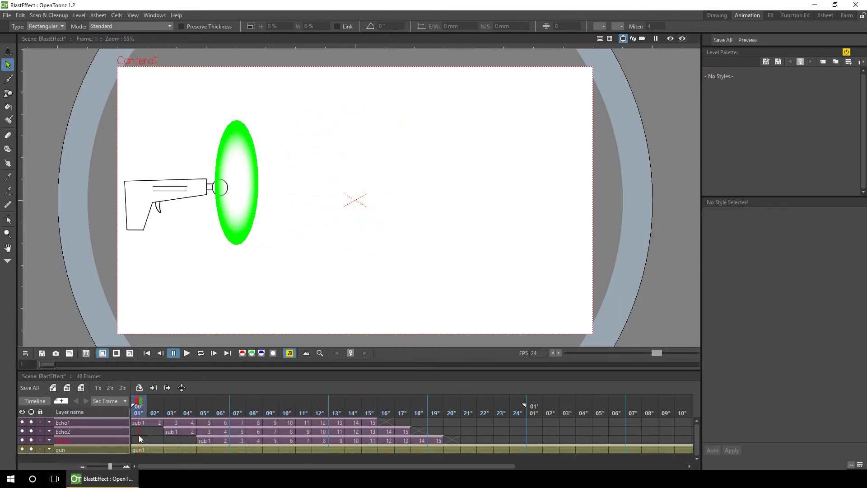
click(139, 431)
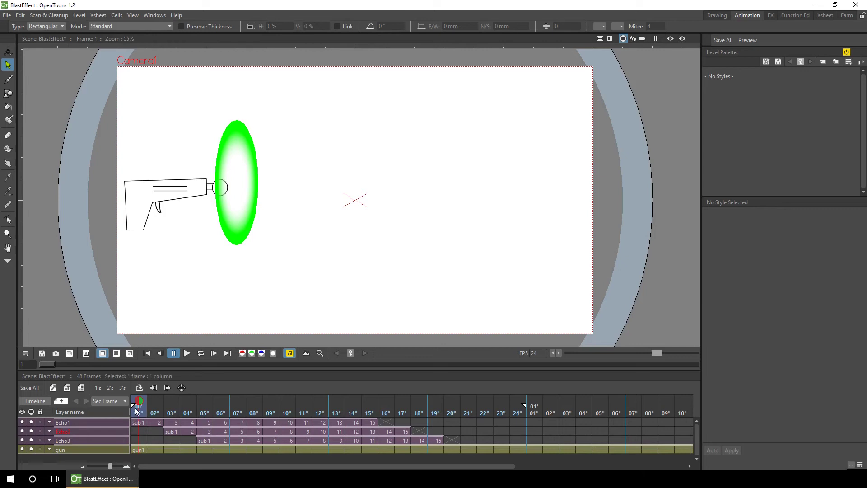
At frame 3, scale Echo2 to about 91% and move it right with the Animate tool.
click(167, 431)
key(a)
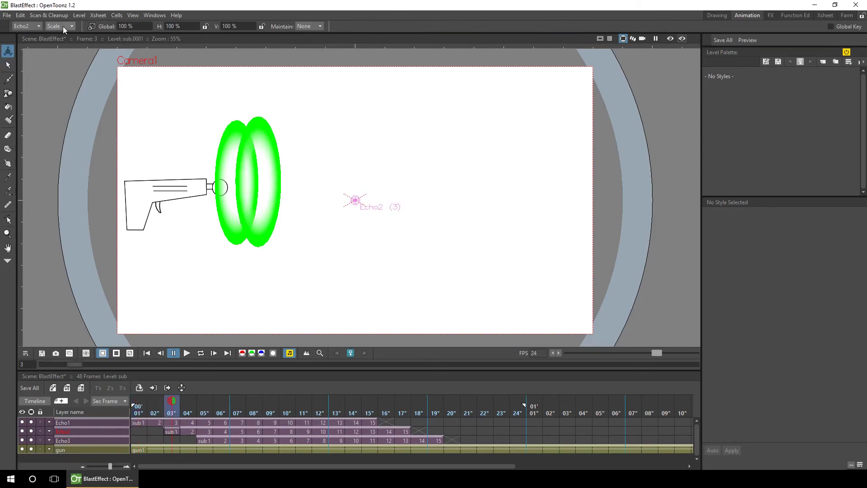
click(61, 27)
click(53, 68)
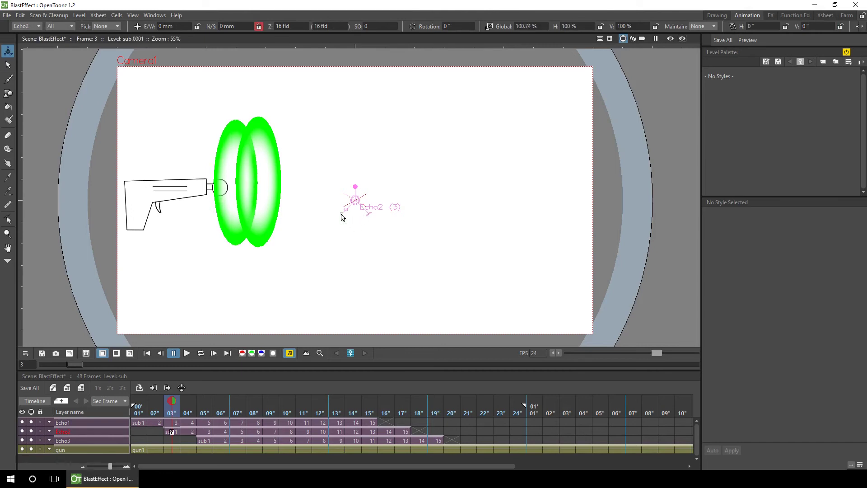
drag(340, 217, 345, 217)
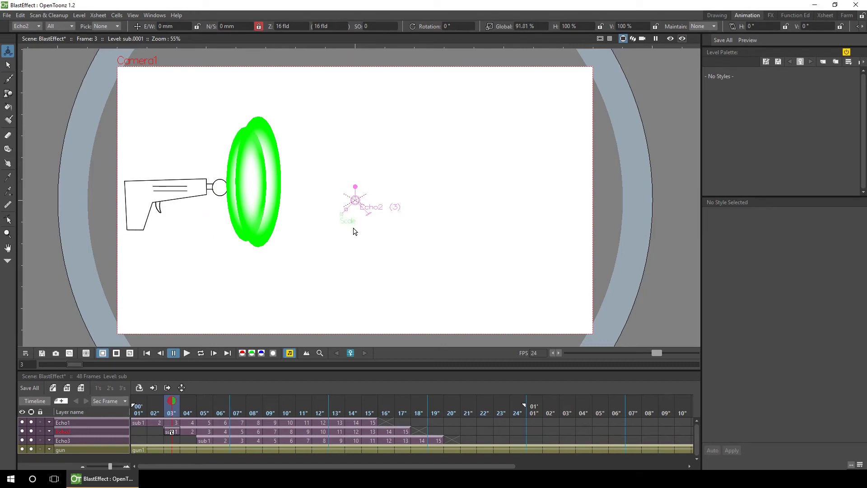
drag(353, 248, 373, 247)
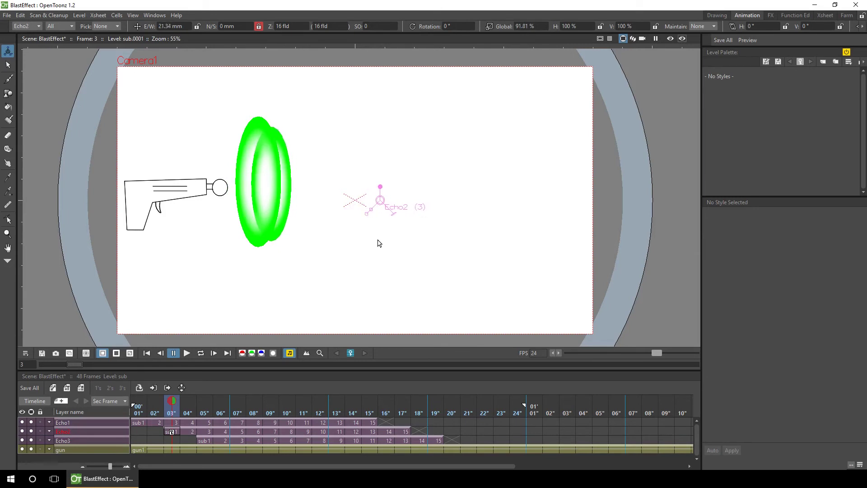
At frame 5, move and shrink Echo3 to E/W 35.48 mm and Global 79.41%.
click(203, 440)
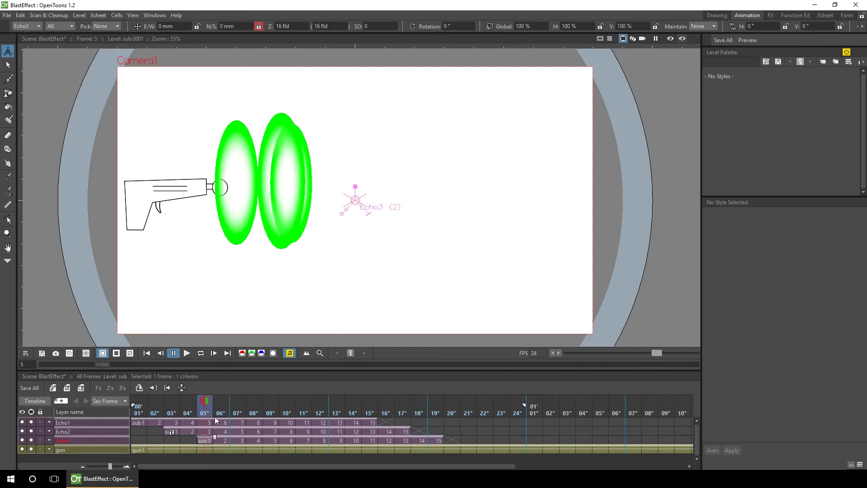
drag(273, 252, 362, 248)
drag(422, 213, 400, 224)
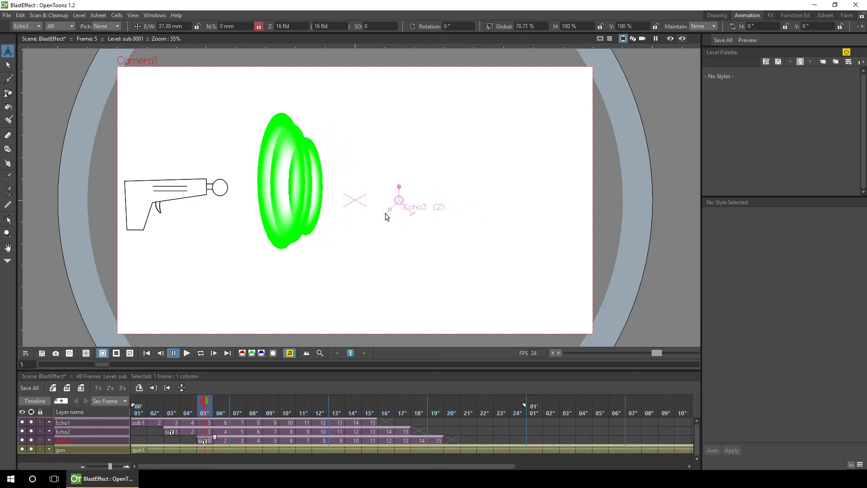
drag(385, 217, 392, 227)
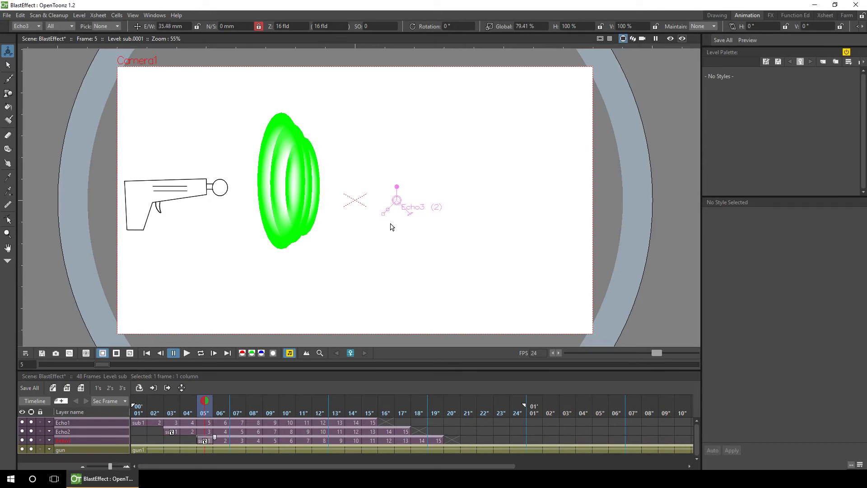
click(143, 353)
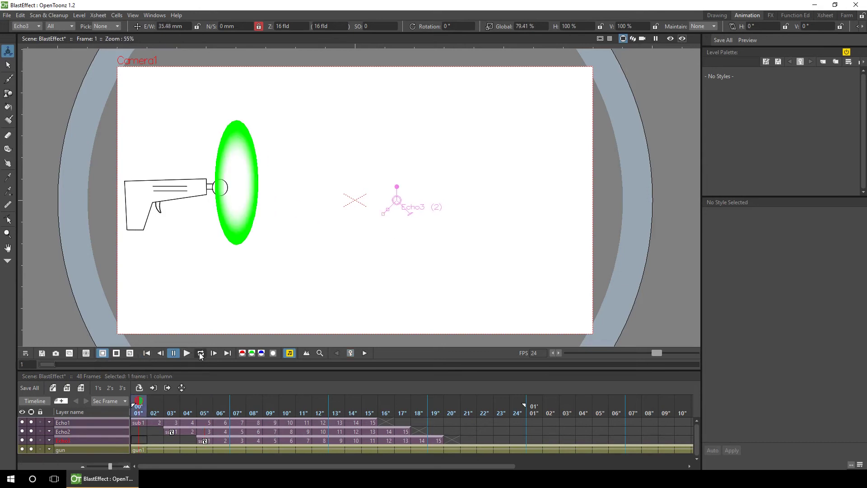
Play the loop, then push the Echo2 and Echo3 rings further right.
click(200, 353)
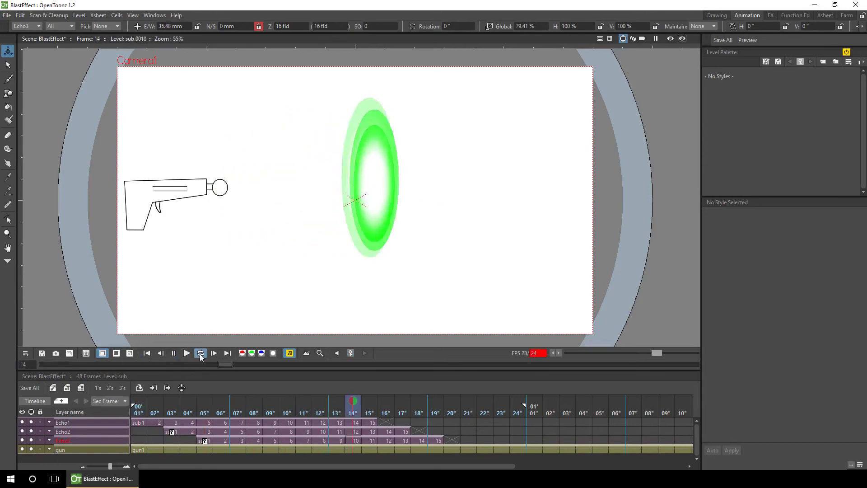
click(174, 353)
click(164, 432)
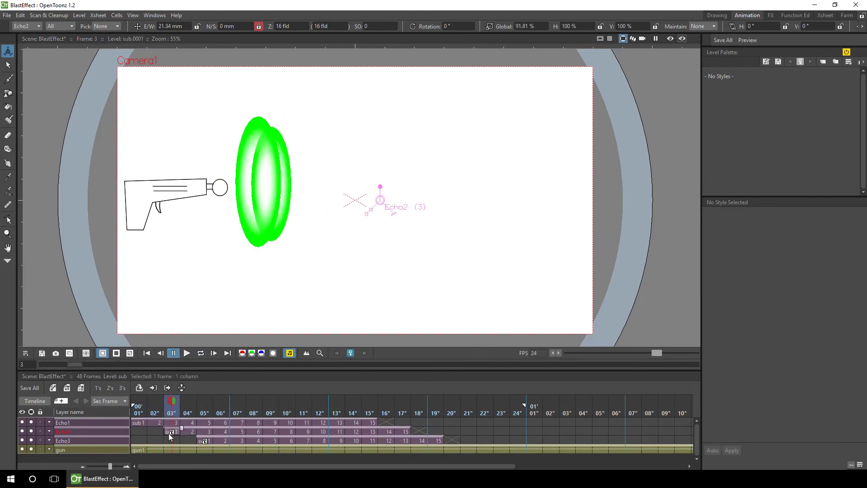
drag(379, 219, 391, 216)
click(208, 441)
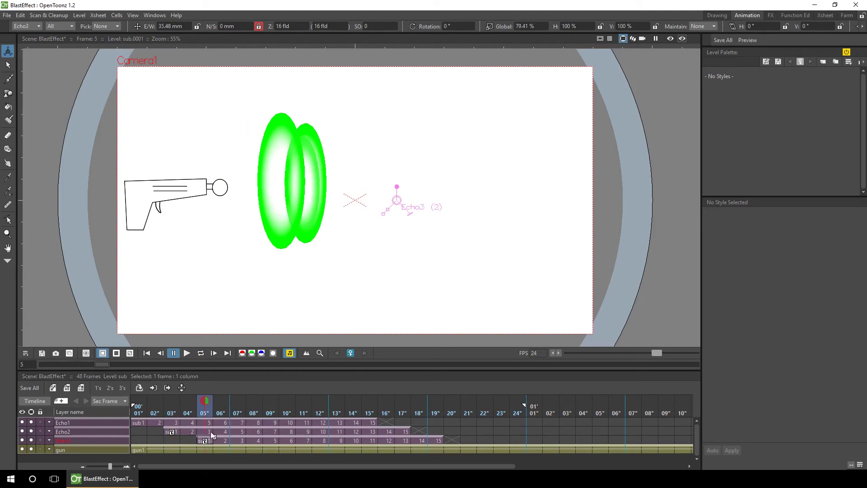
drag(402, 245, 428, 243)
Retime the echoes so Echo2 starts at frame 2 and Echo3 at frame 3.
click(146, 352)
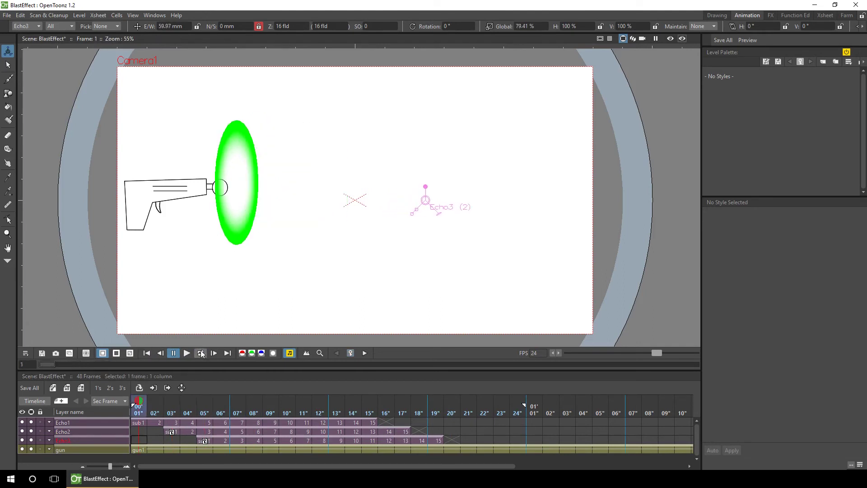
click(201, 353)
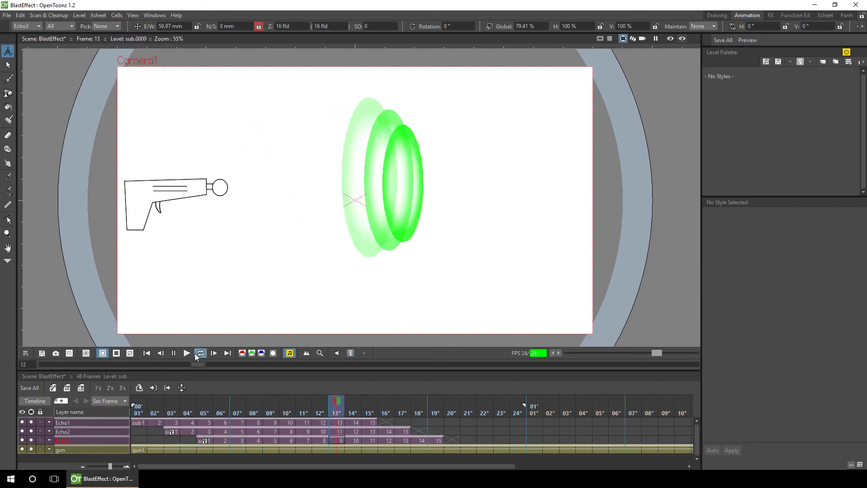
click(173, 353)
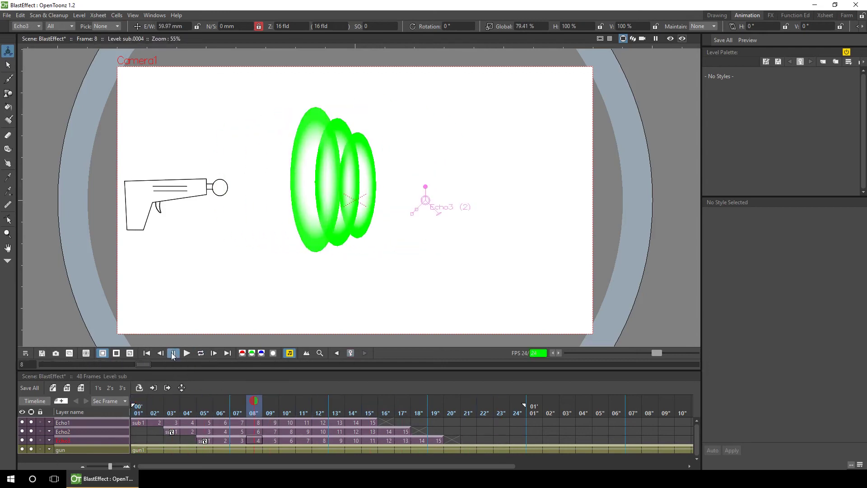
drag(168, 432, 161, 432)
click(172, 433)
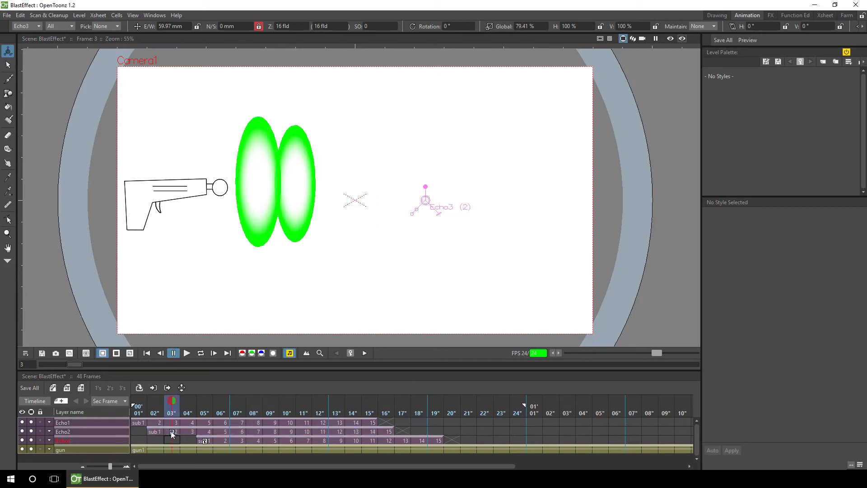
drag(209, 436, 177, 441)
click(205, 442)
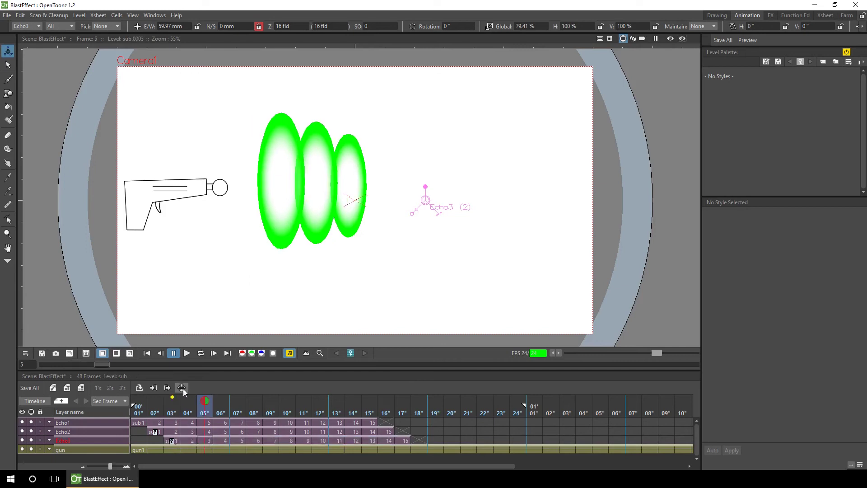
drag(137, 412, 179, 395)
Move the Echo2 and Echo3 rings left, closer to the first ring.
click(200, 353)
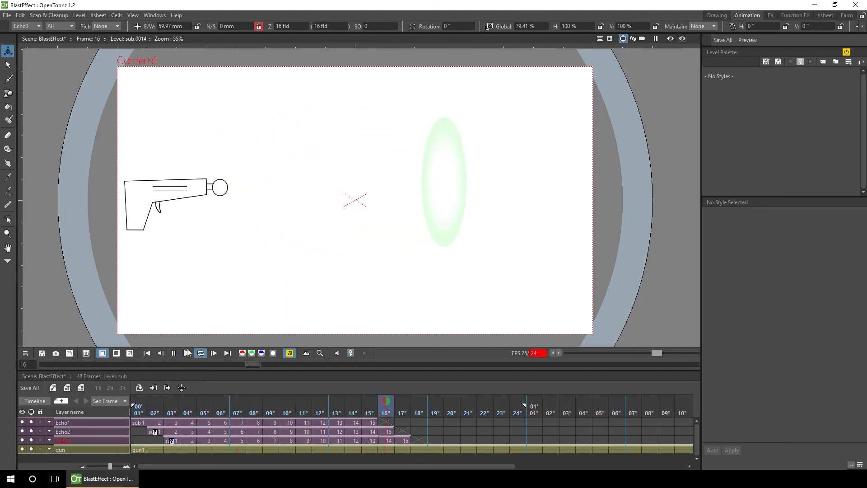
click(174, 353)
click(153, 409)
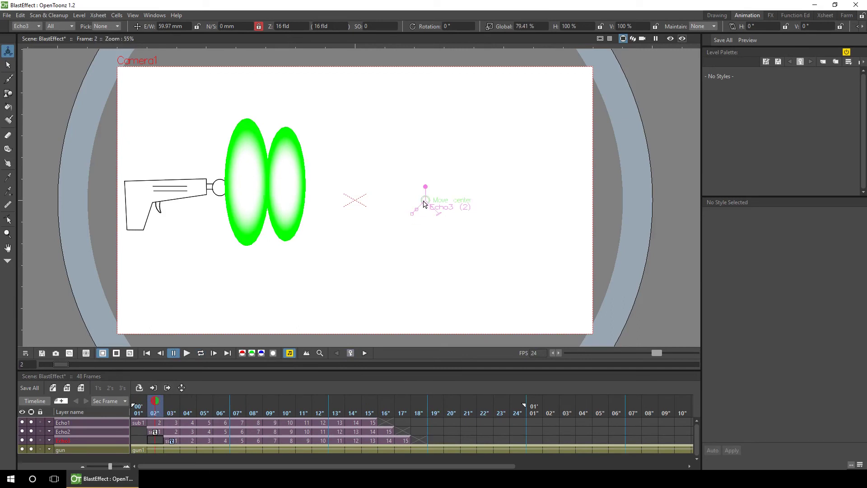
click(155, 432)
drag(395, 225, 372, 227)
click(175, 440)
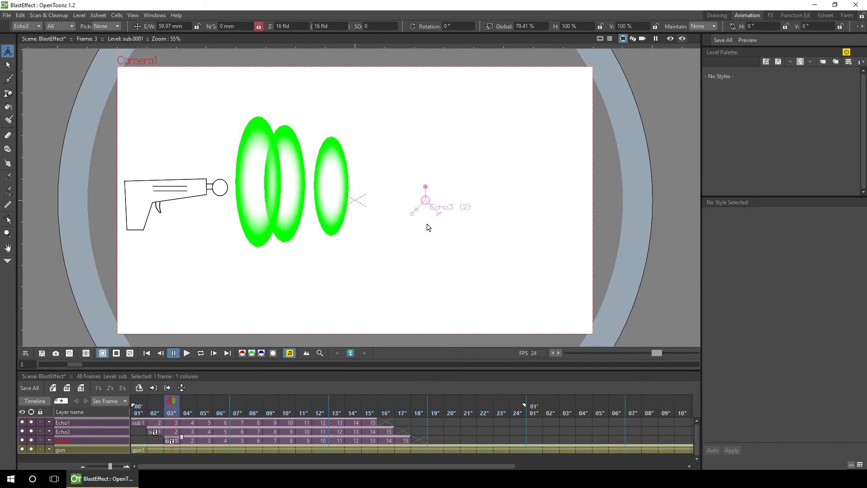
drag(429, 227, 404, 234)
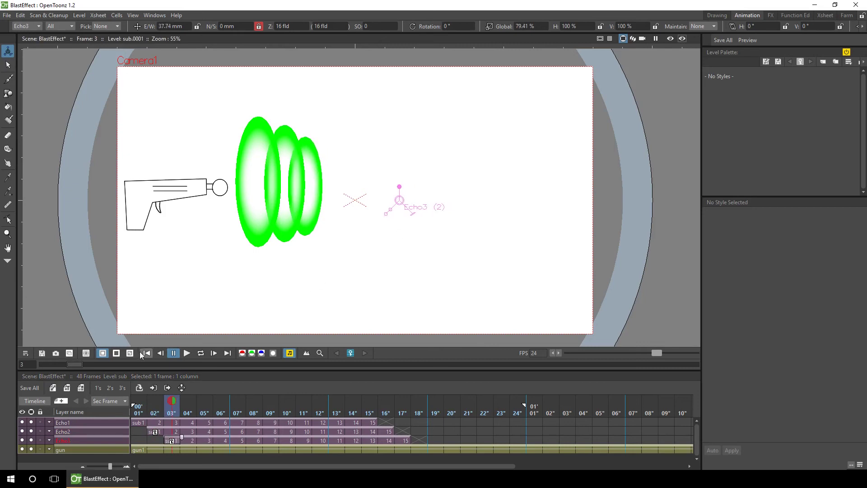
Review the loop and save the BlastEffect scene.
click(147, 353)
click(202, 355)
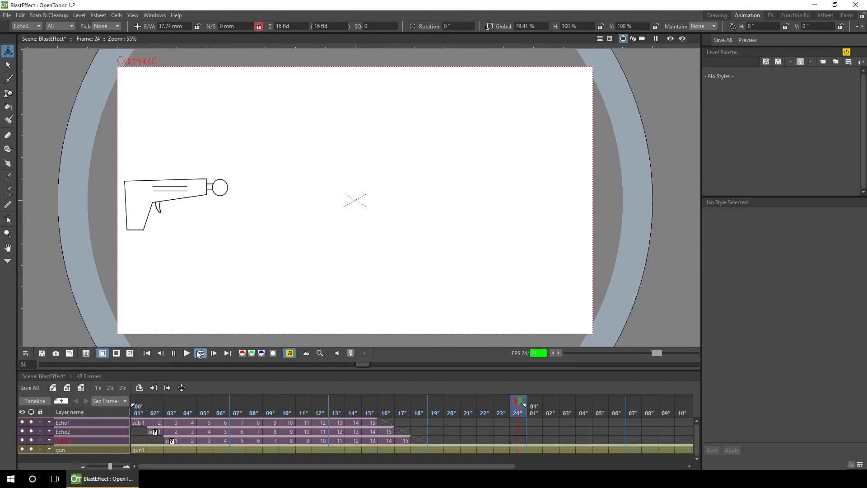
click(174, 351)
key(ctrl+s)
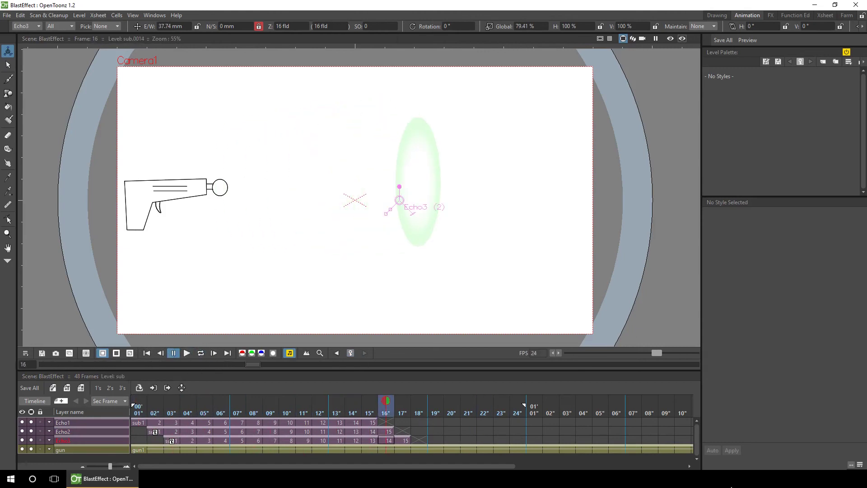
Create a new vector level named Static and move its column above the echo layers.
click(53, 388)
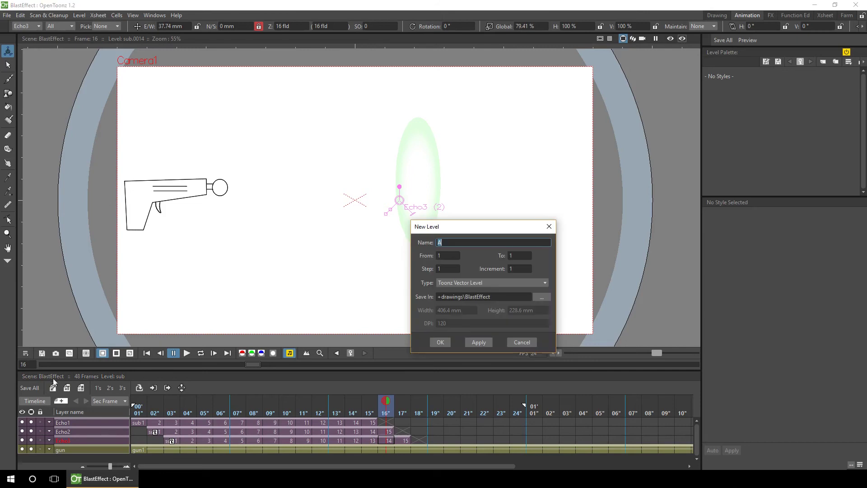
text(Static)
click(440, 342)
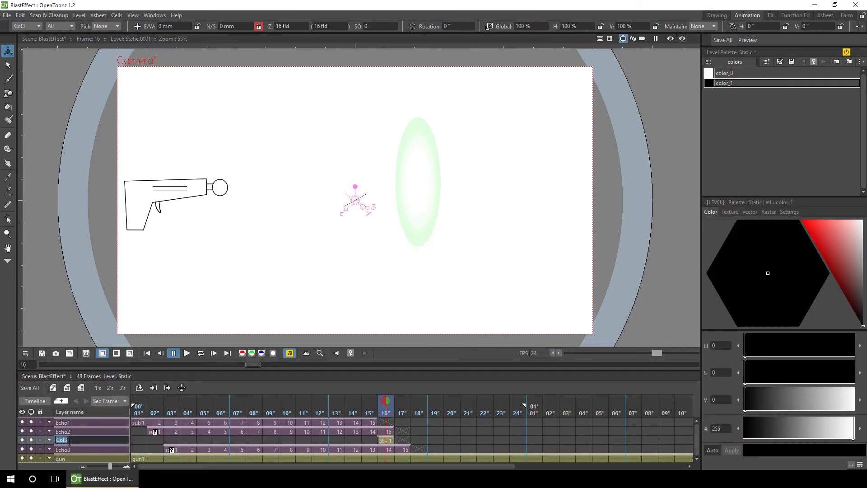
double_click(74, 441)
key(Return)
drag(86, 436, 126, 432)
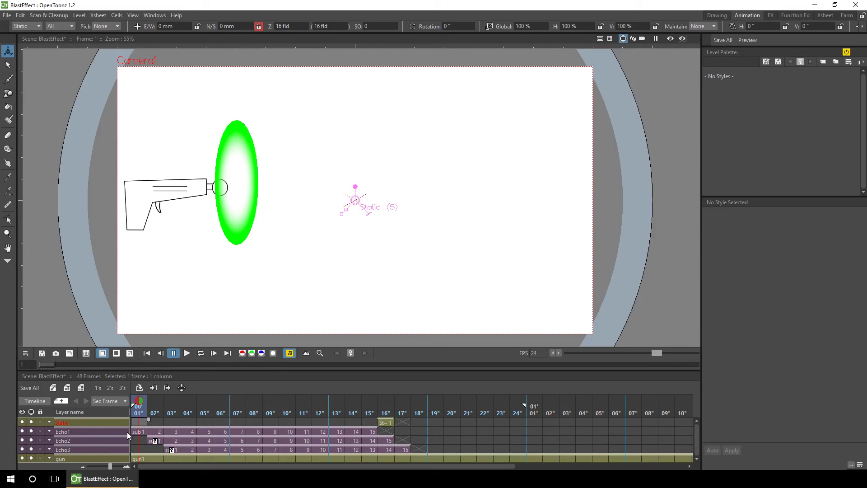
Brush green color_1 static streaks around the muzzle, frame by frame.
key(b)
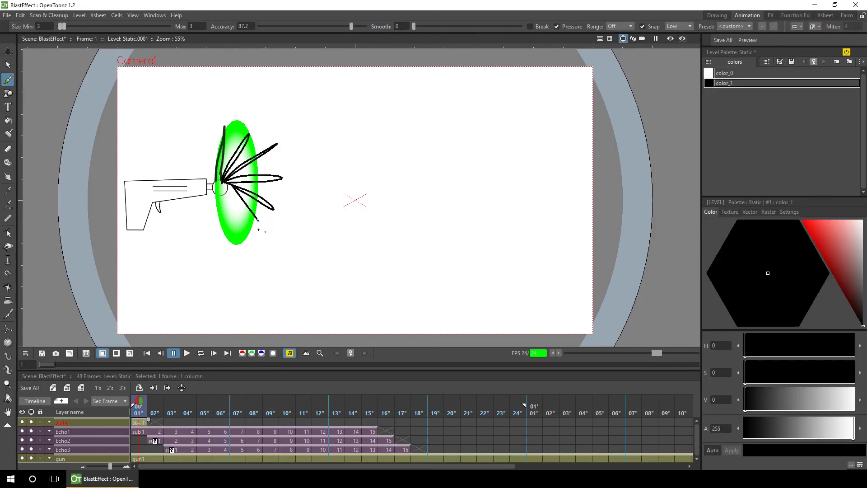
click(755, 230)
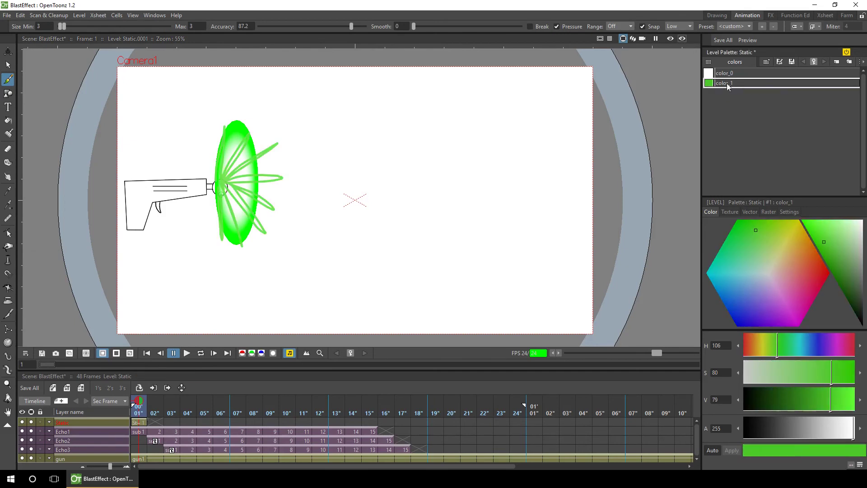
drag(270, 249, 284, 270)
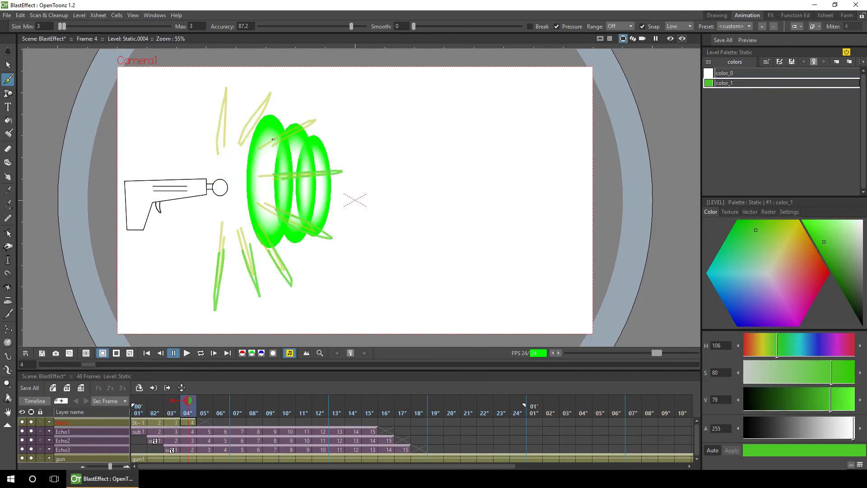
key(period)
drag(296, 61, 256, 110)
drag(244, 260, 264, 316)
key(period)
drag(330, 235, 361, 252)
drag(357, 92, 304, 113)
key(period)
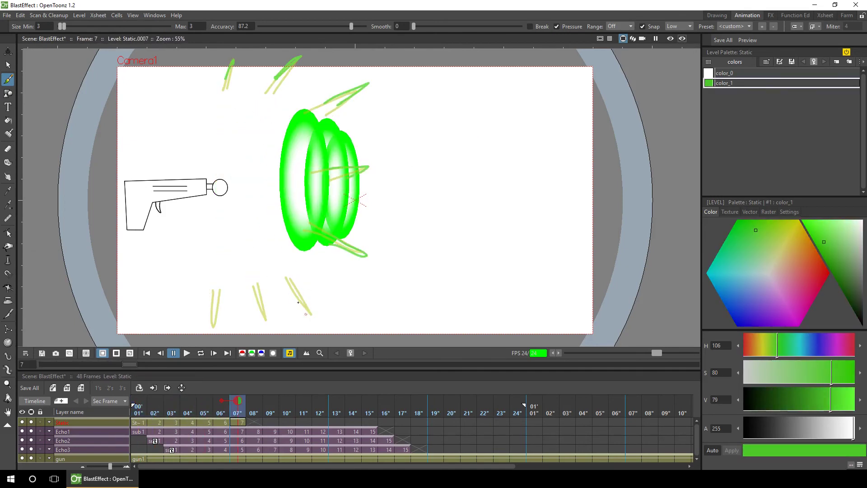
key(period)
key(period)
key(period)
drag(363, 83, 383, 72)
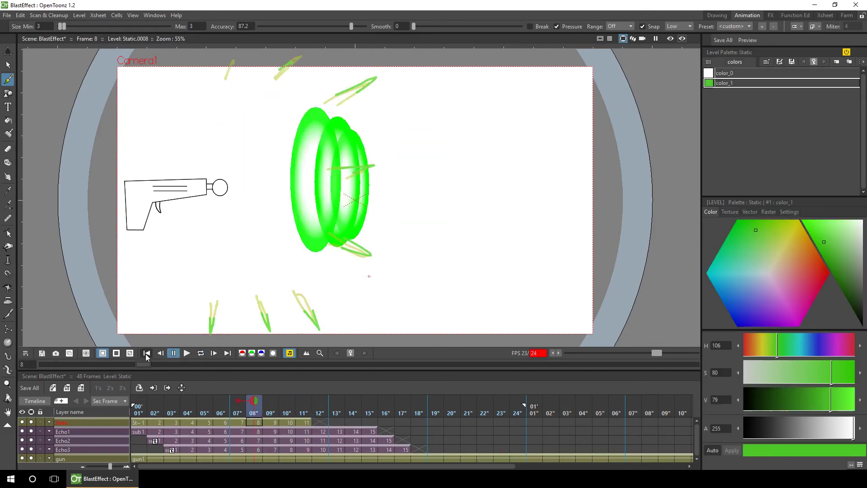
key(s)
key(ctrl+a)
scroll(288, 231, down, 3)
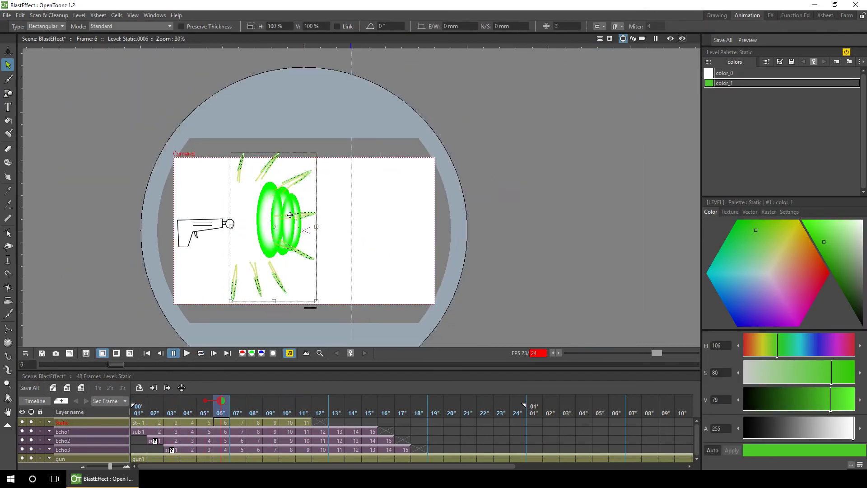
Step through frames 1 to 11 and loop-play the animation to review it.
scroll(275, 263, up, 3)
click(147, 353)
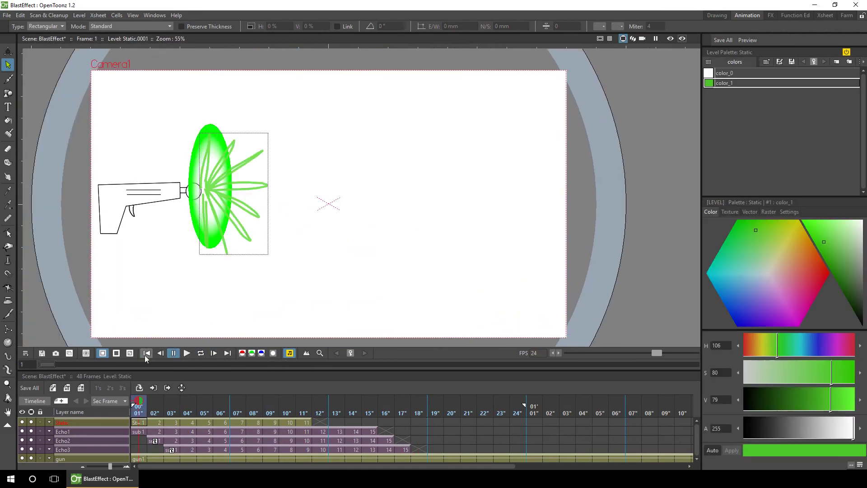
click(154, 414)
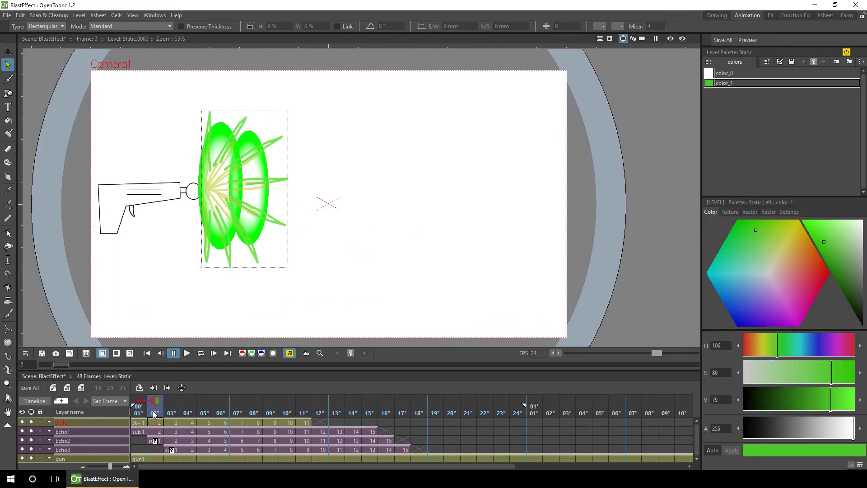
click(170, 413)
click(188, 413)
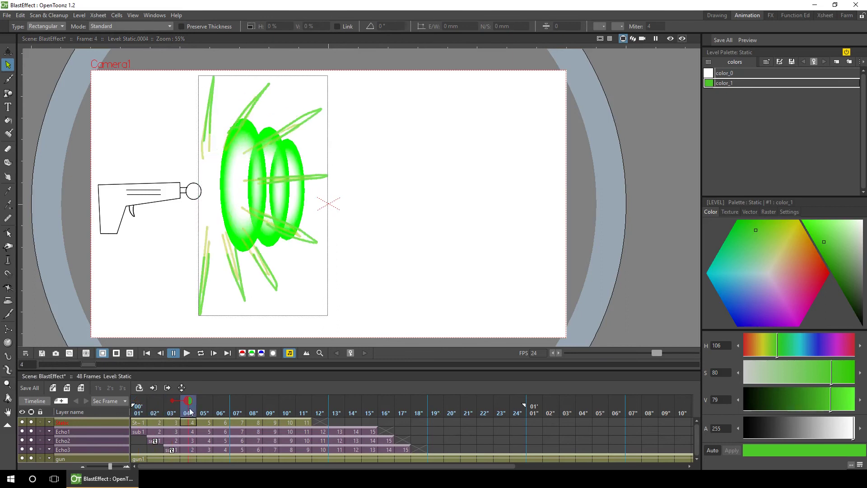
click(204, 412)
click(220, 412)
drag(230, 408, 313, 397)
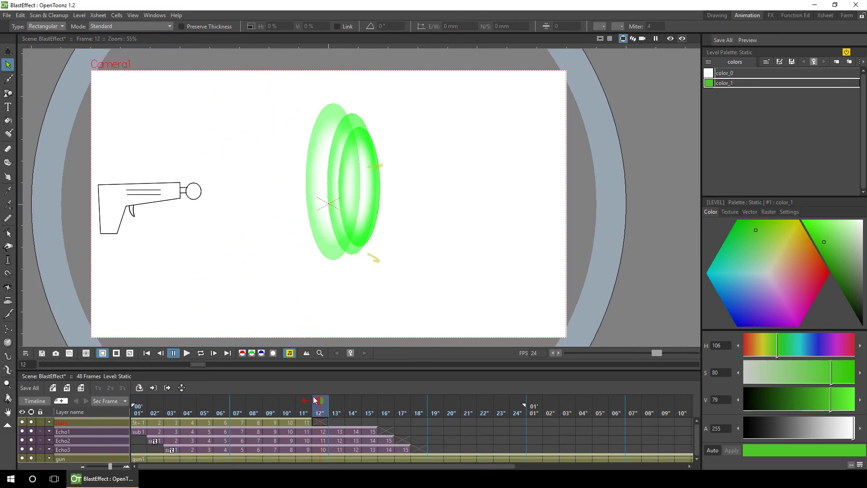
click(146, 354)
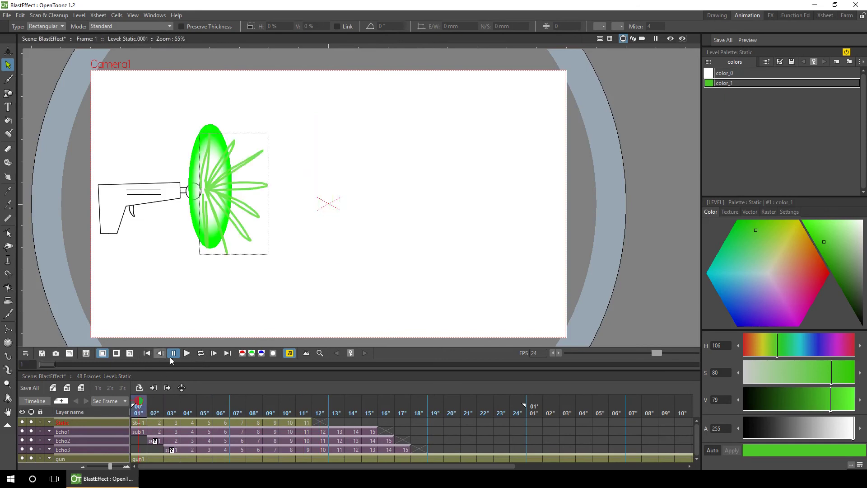
click(200, 353)
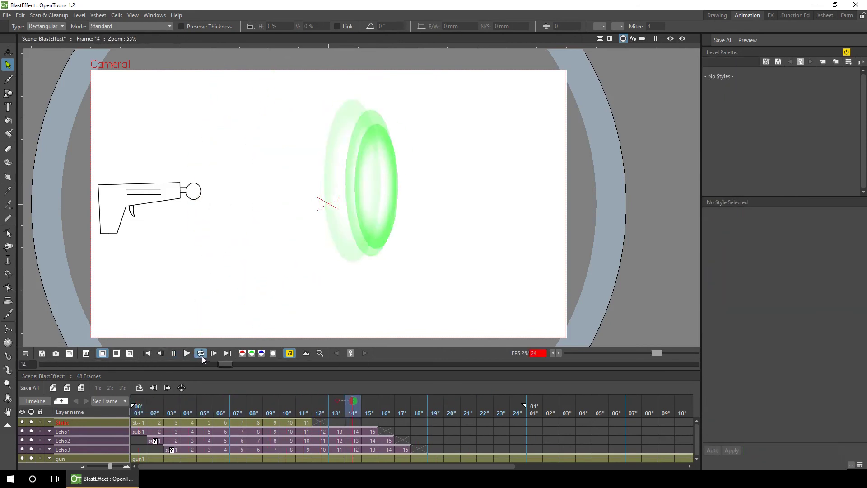
click(172, 356)
click(146, 353)
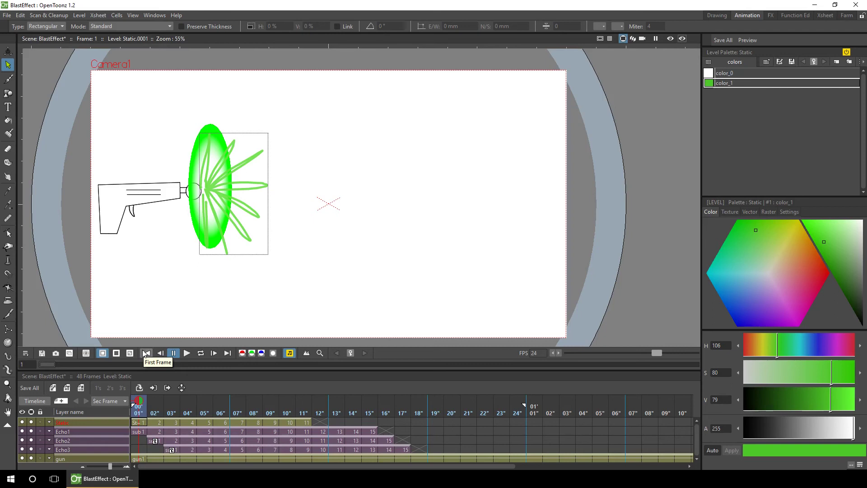
Create a new level named Ray as the top column.
click(52, 388)
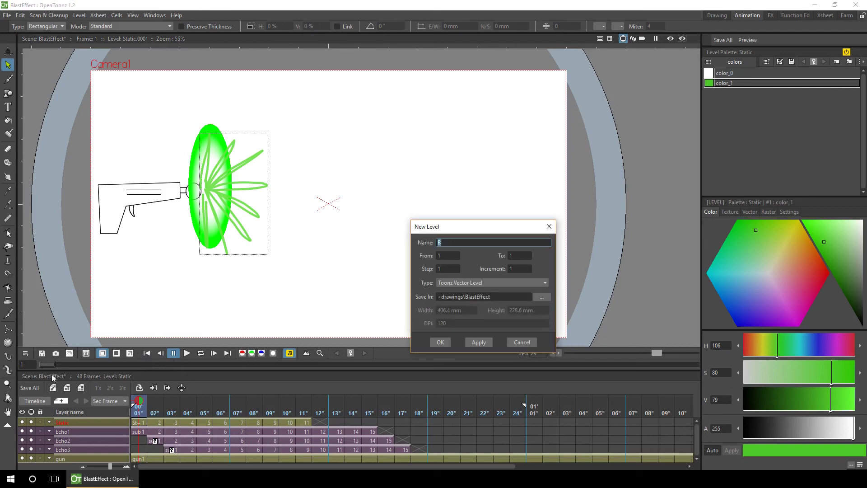
text(Ray)
key(Return)
double_click(73, 422)
key(Return)
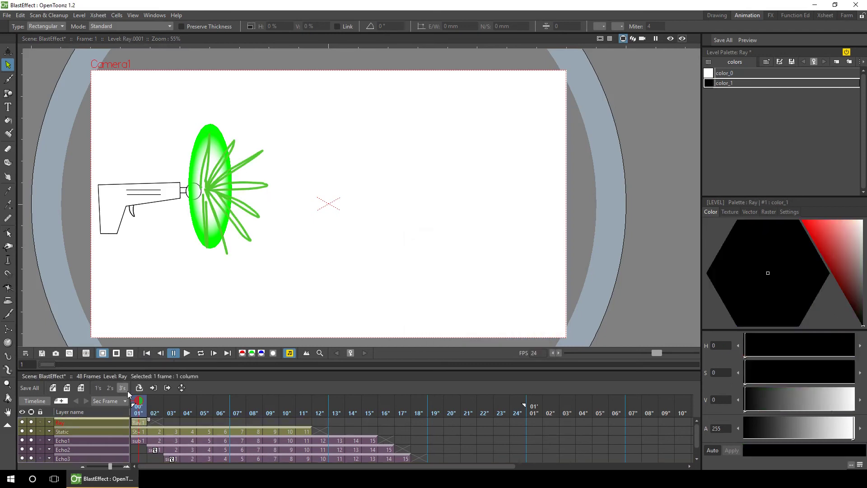
Draw a thin rectangle from the muzzle rightward with the Geometric tool's Rectangle shape.
click(8, 93)
click(188, 26)
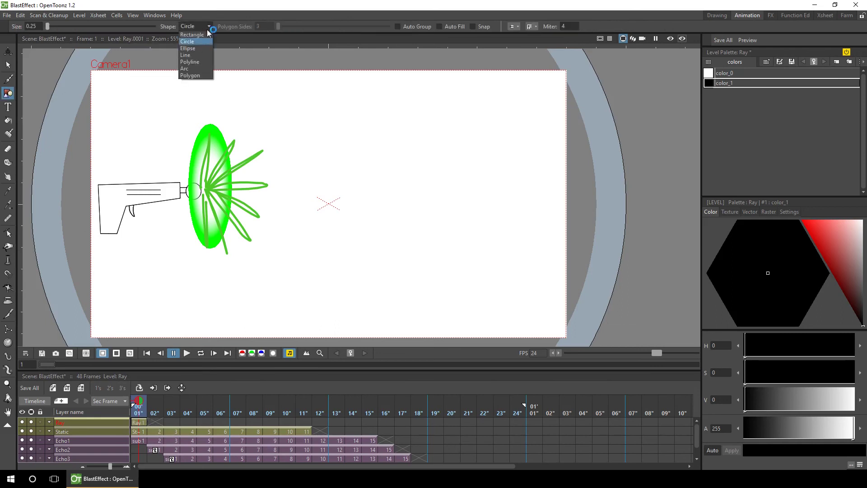
click(194, 31)
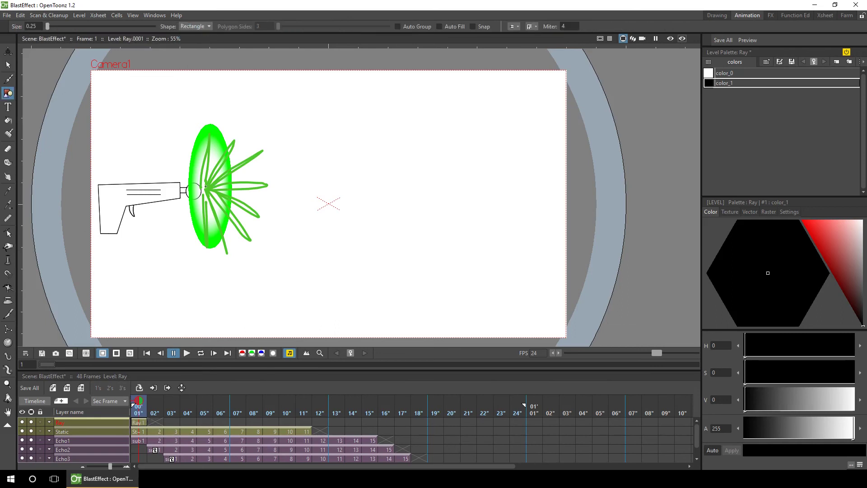
drag(203, 187, 337, 195)
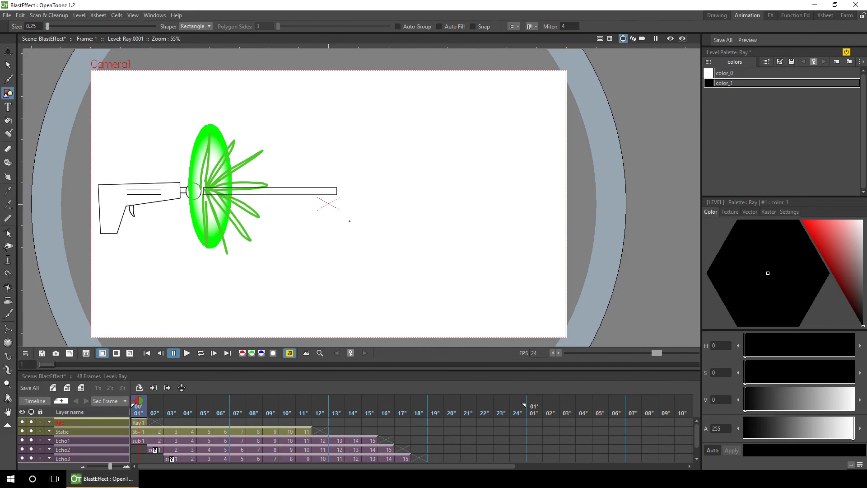
Add a green gradient style color_2 and fill the ray rectangle with it.
click(837, 61)
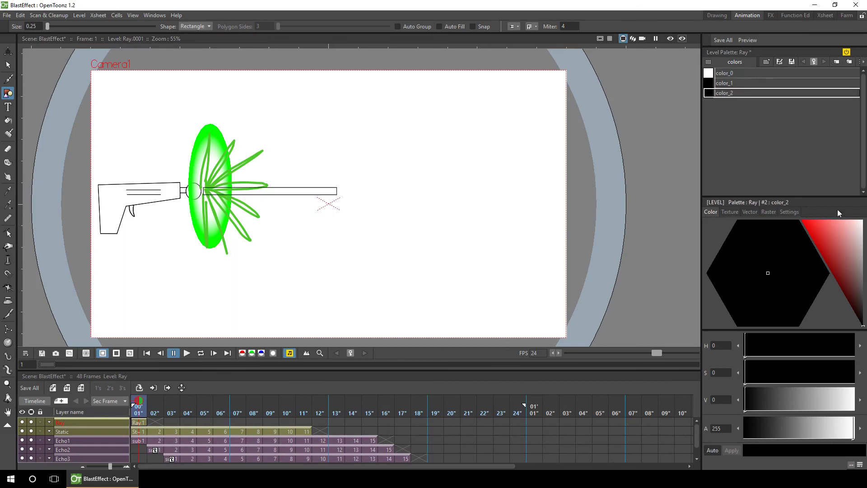
click(739, 222)
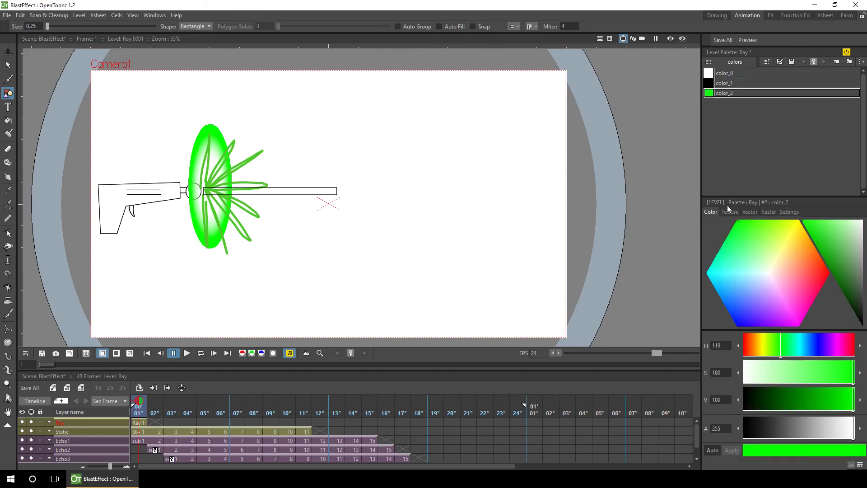
click(750, 212)
click(823, 258)
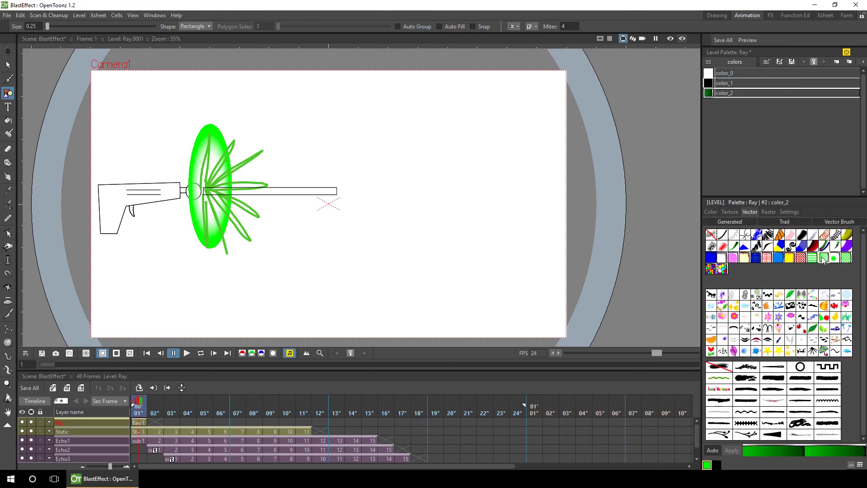
key(ctrl+z)
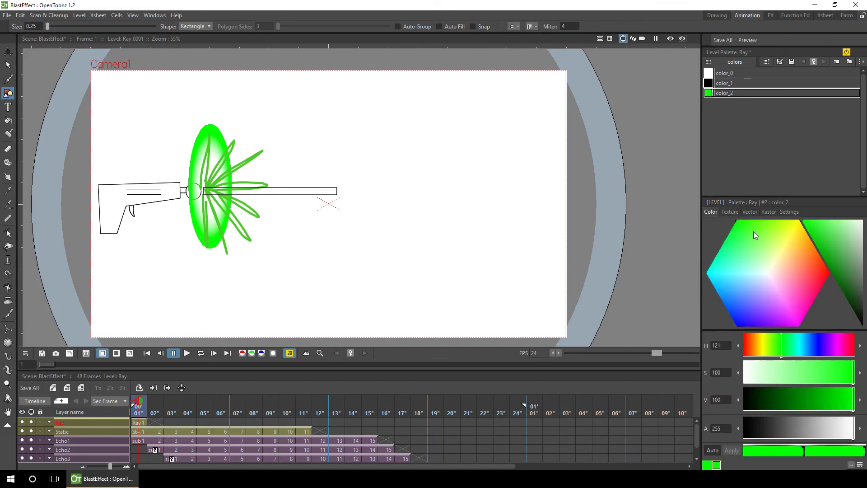
click(8, 121)
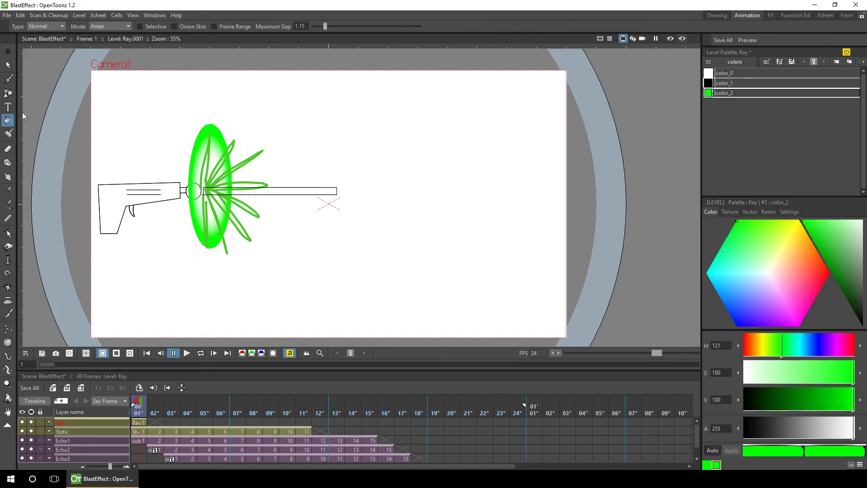
click(332, 191)
Make the gradient's second colour fully transparent and set X Position to -50.31.
click(708, 466)
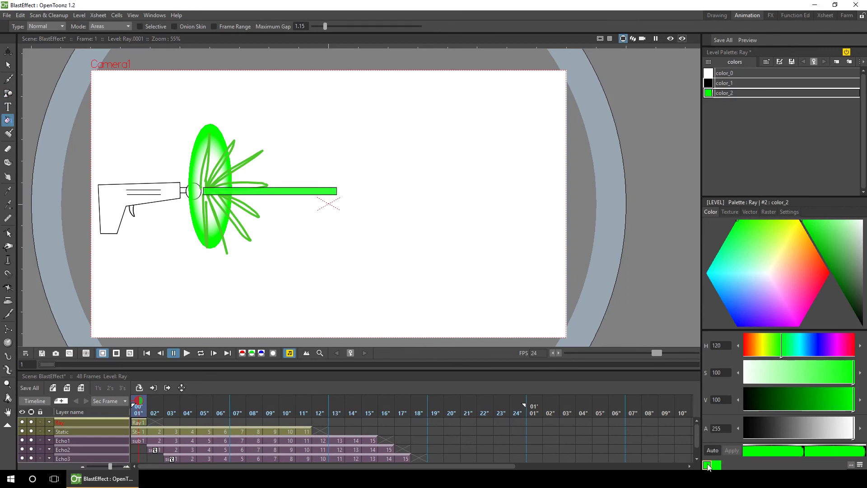
click(770, 272)
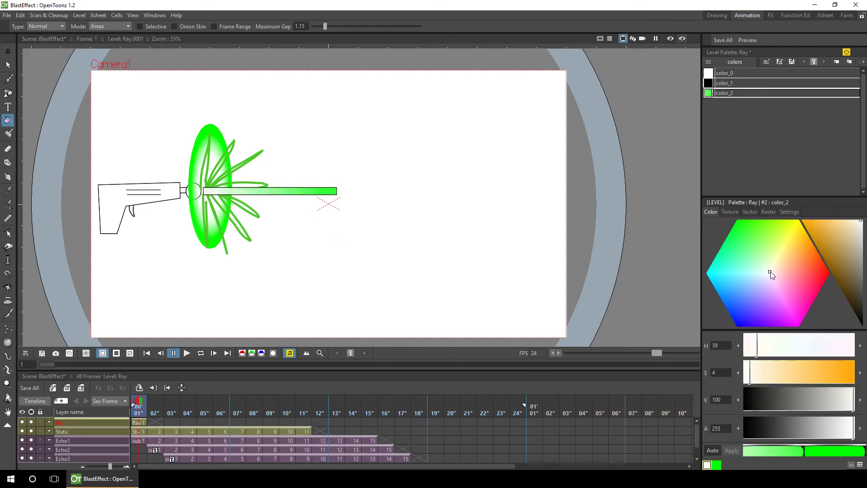
drag(782, 345, 738, 347)
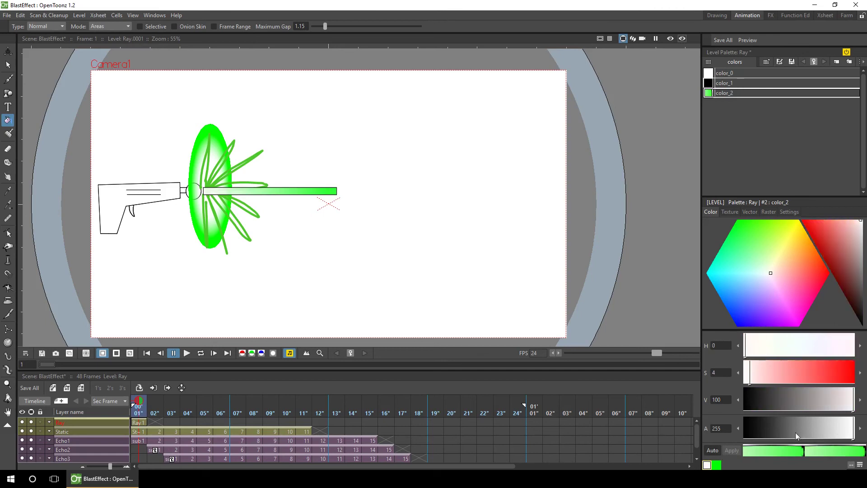
drag(835, 428, 747, 433)
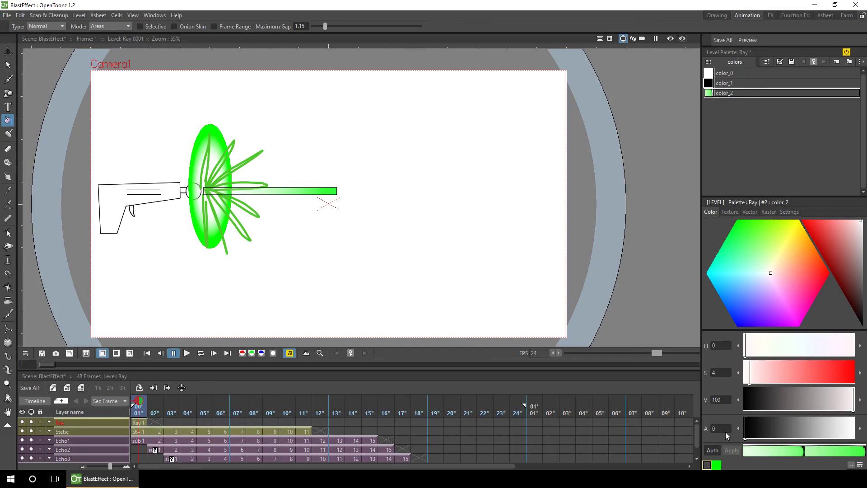
click(789, 212)
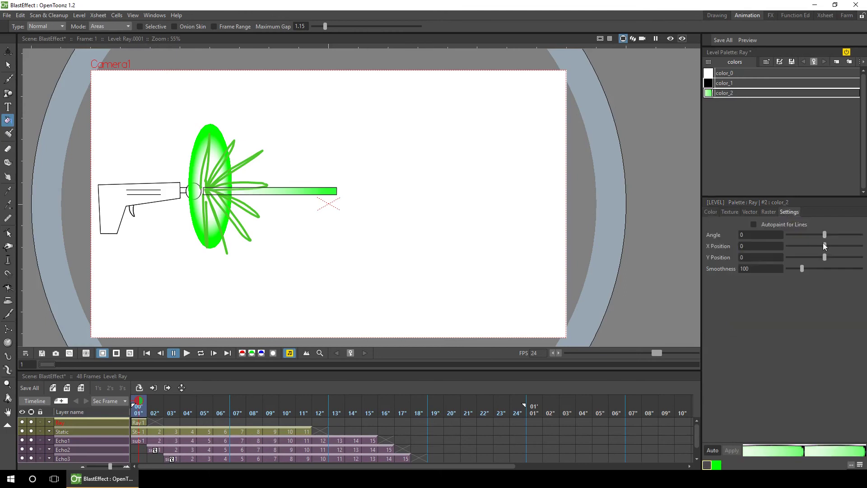
drag(823, 242, 805, 244)
Set the ray gradient's X Position to -35.4 and Smoothness to 137.37.
key(s)
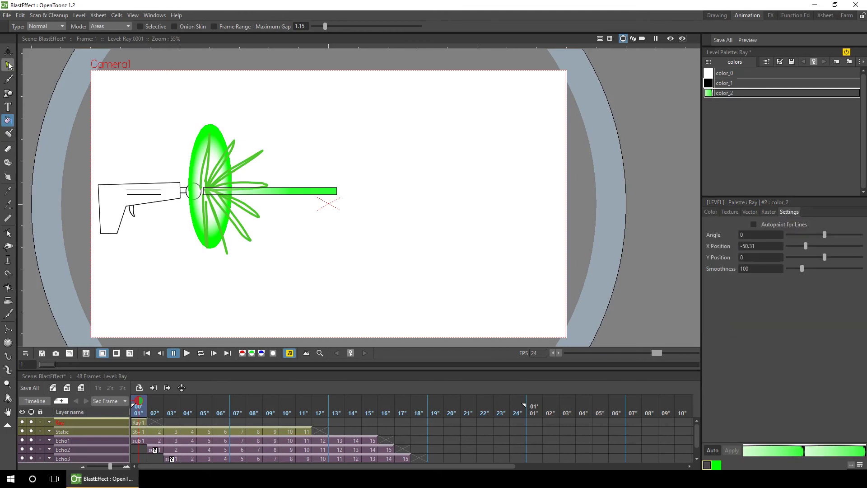
click(332, 191)
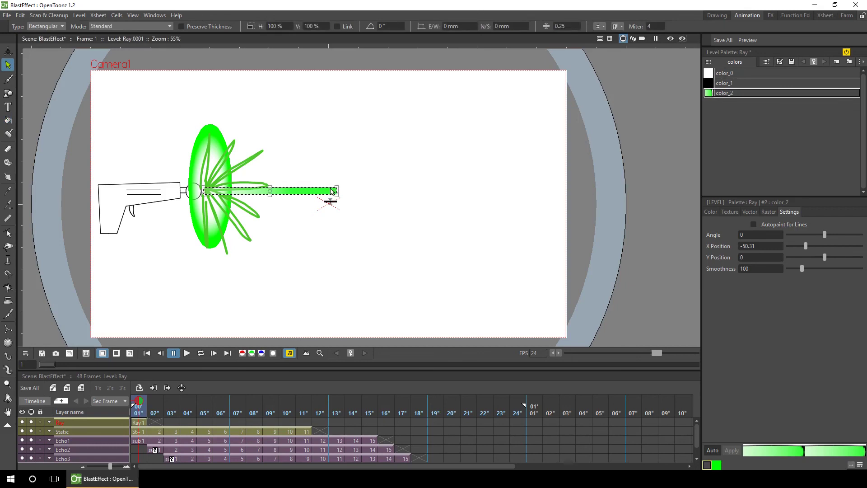
click(714, 73)
click(734, 93)
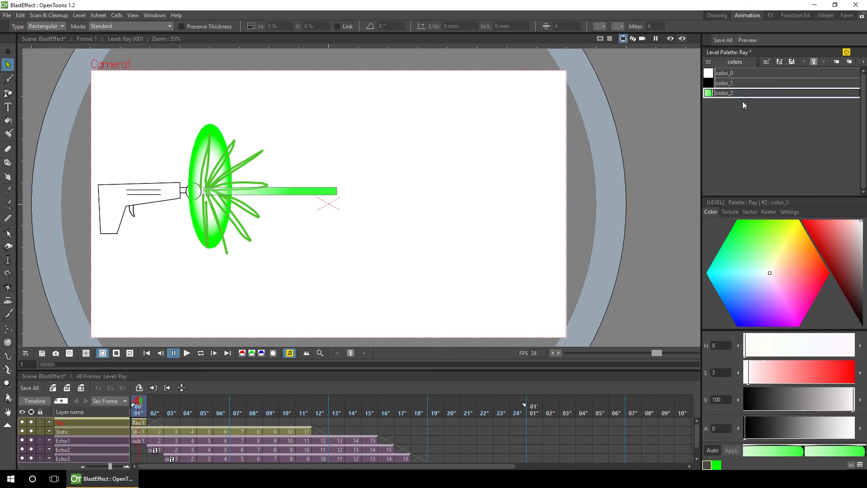
click(785, 213)
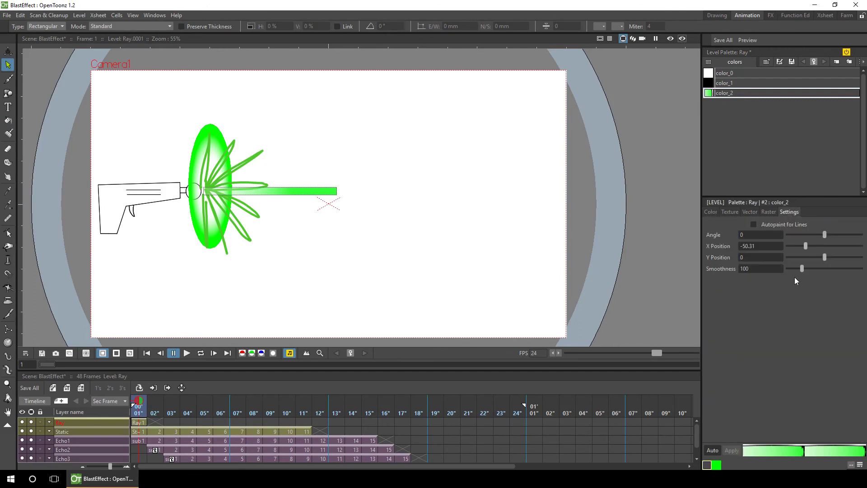
drag(805, 247, 808, 269)
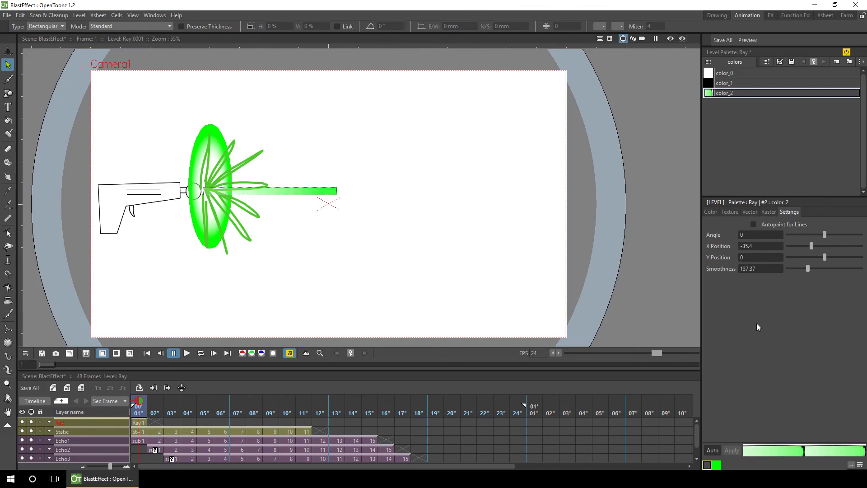
Pull the ray's right edge outward into a rounded tip with the Control Point Editor.
key(g)
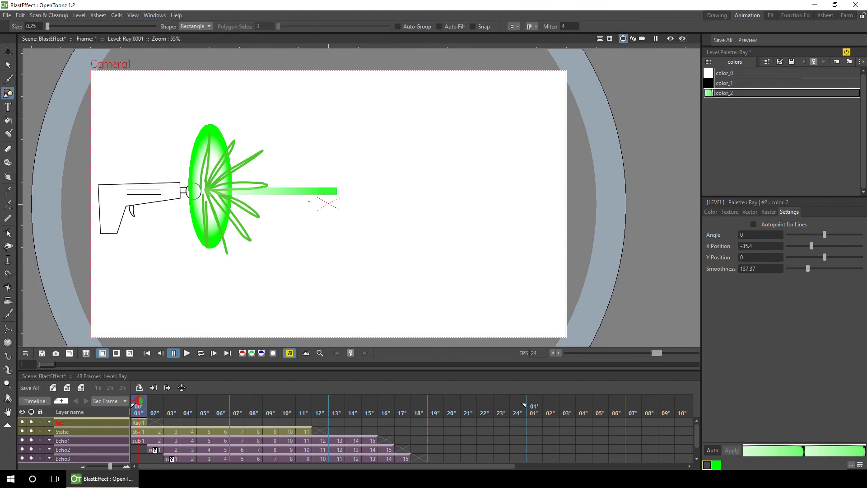
scroll(337, 194, up, 9)
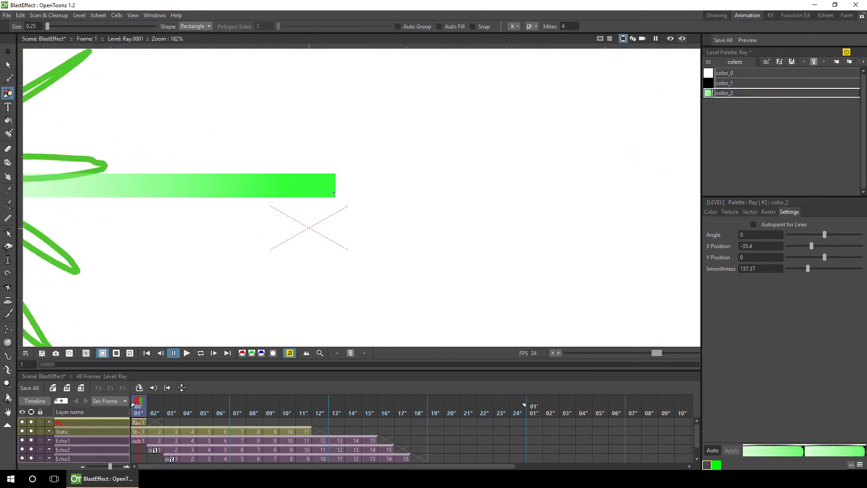
scroll(333, 193, down, 1)
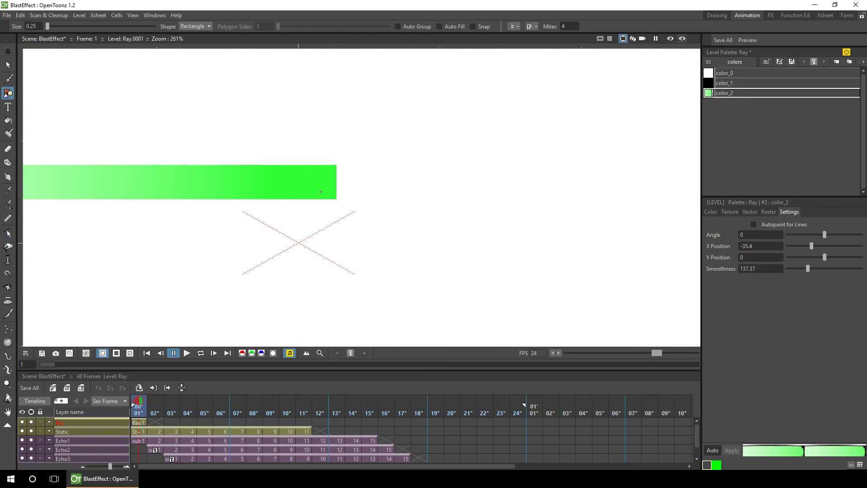
click(8, 232)
click(336, 190)
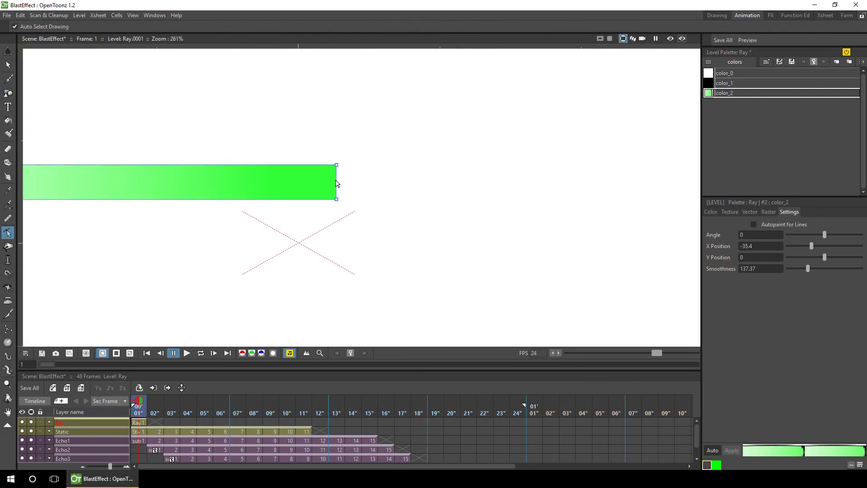
drag(338, 184, 353, 183)
click(365, 205)
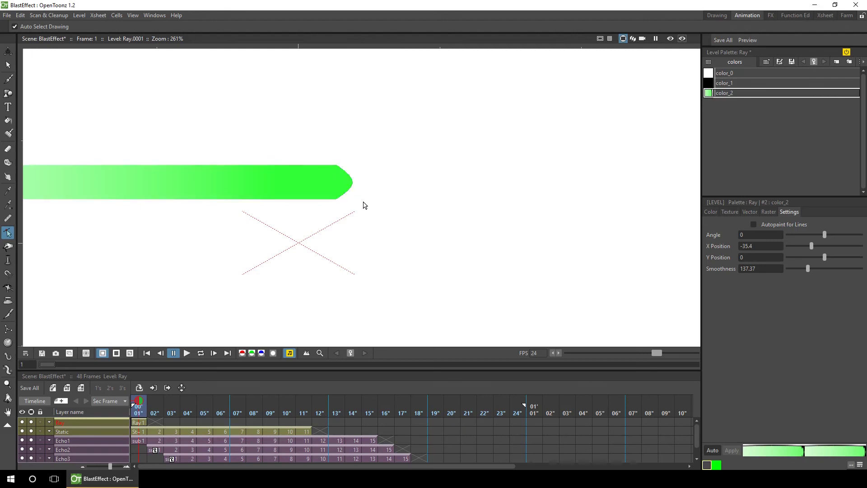
scroll(365, 205, down, 5)
click(140, 424)
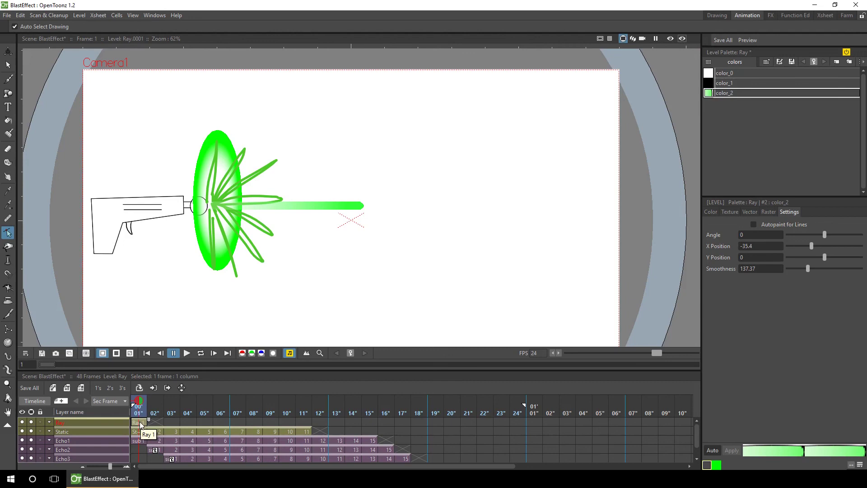
Extend the Ray 1 cell to frame 18 and set the Animate tool to Position only.
drag(148, 421, 334, 424)
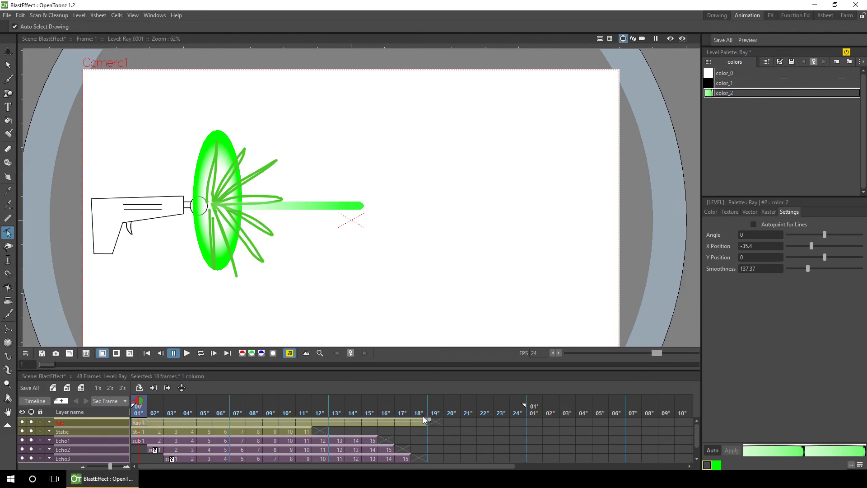
click(8, 51)
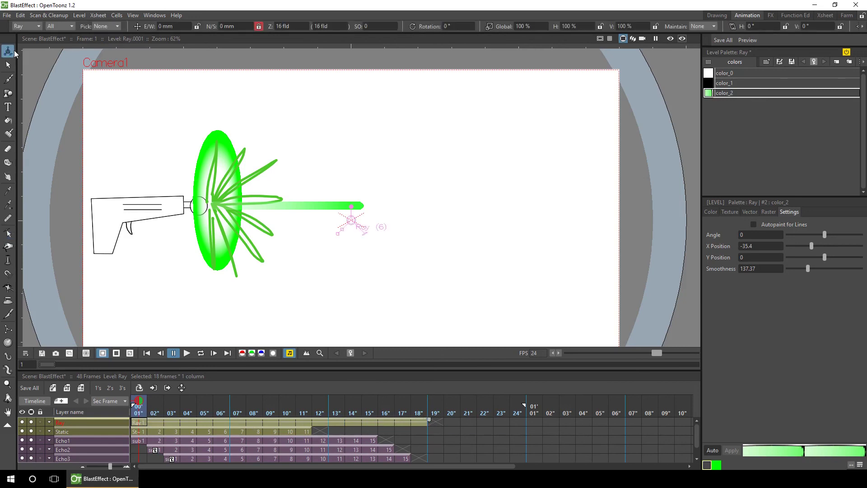
click(53, 26)
click(63, 34)
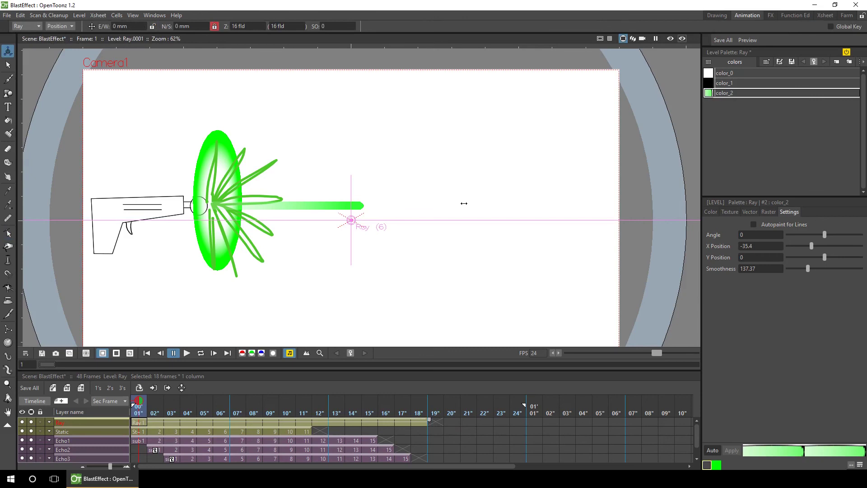
scroll(464, 203, down, 4)
Nudge the Ray slightly left at frame 1 to set its starting position key.
drag(463, 205, 274, 203)
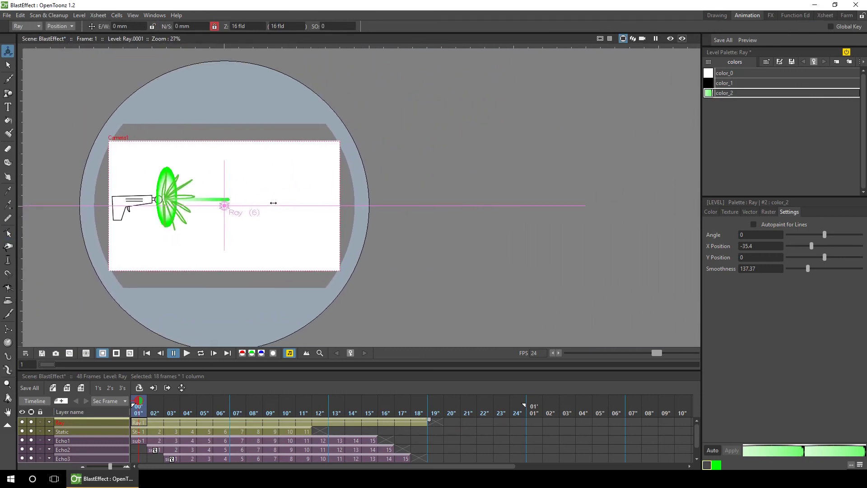
click(139, 425)
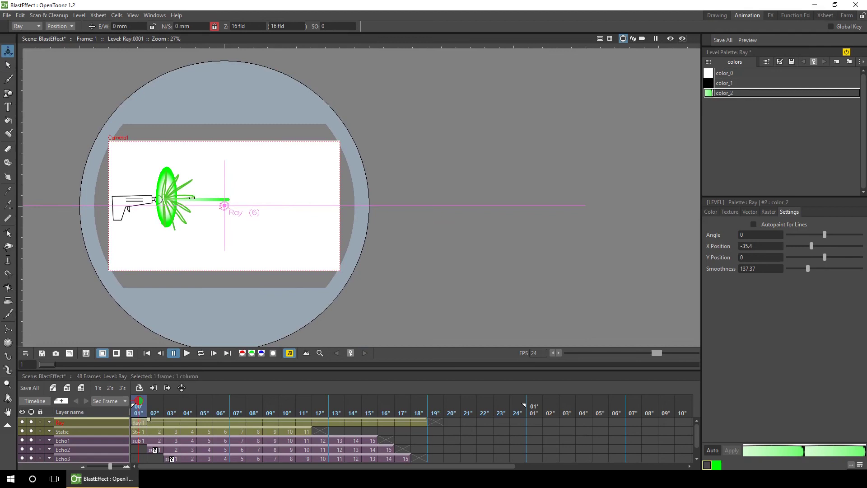
drag(206, 200, 202, 202)
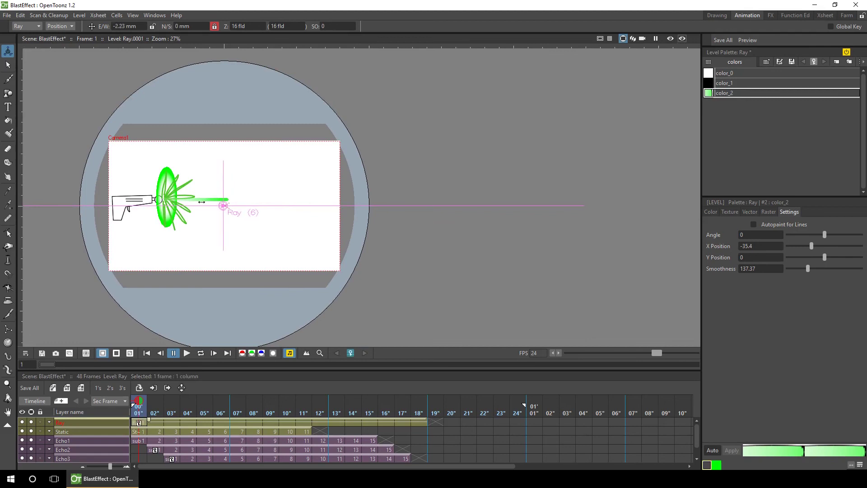
Move the Ray far right off-camera at frame 18 (E/W 810.22 mm) and scrub to check.
click(419, 424)
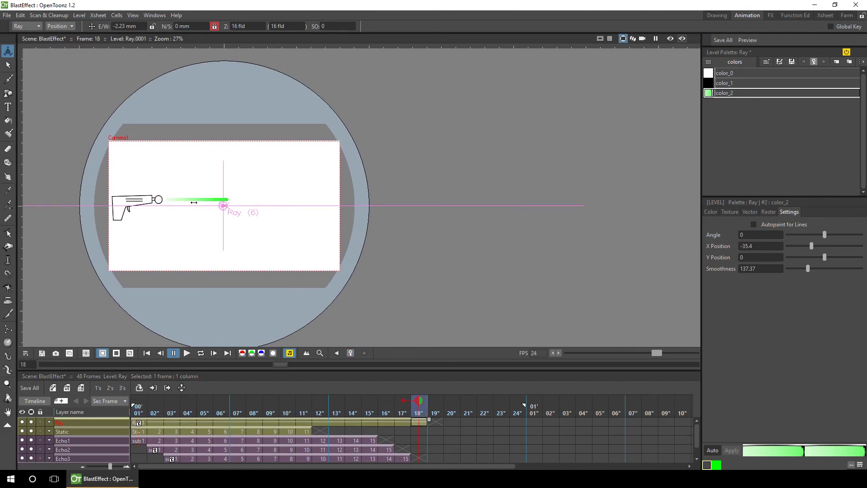
drag(219, 216, 657, 215)
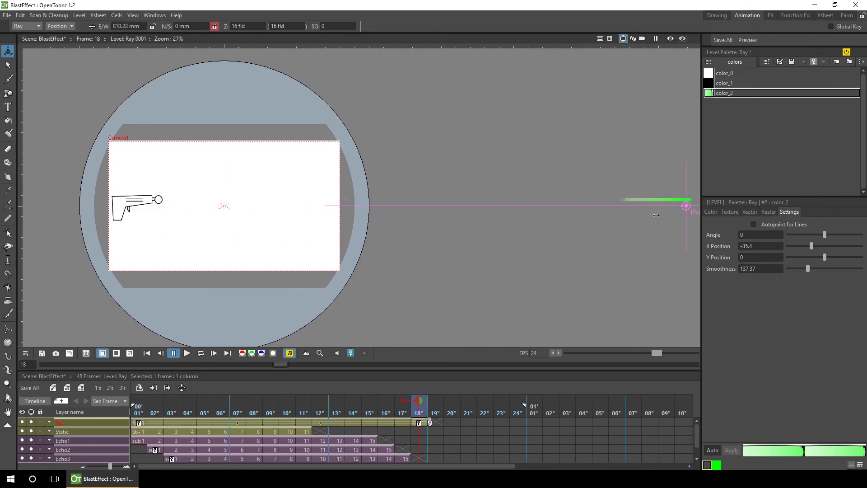
drag(138, 413, 161, 411)
click(201, 352)
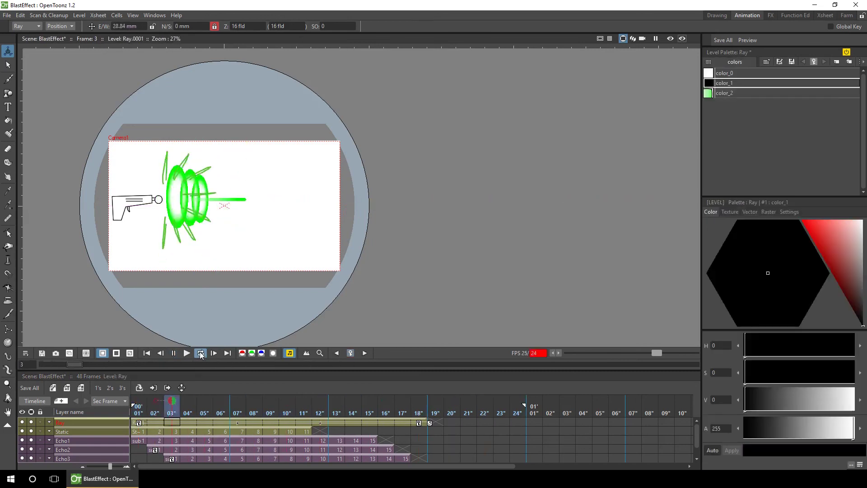
click(175, 355)
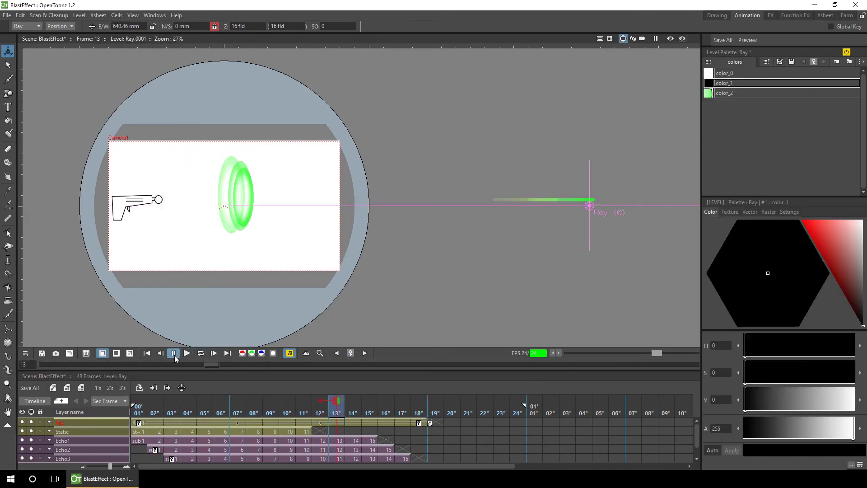
click(420, 424)
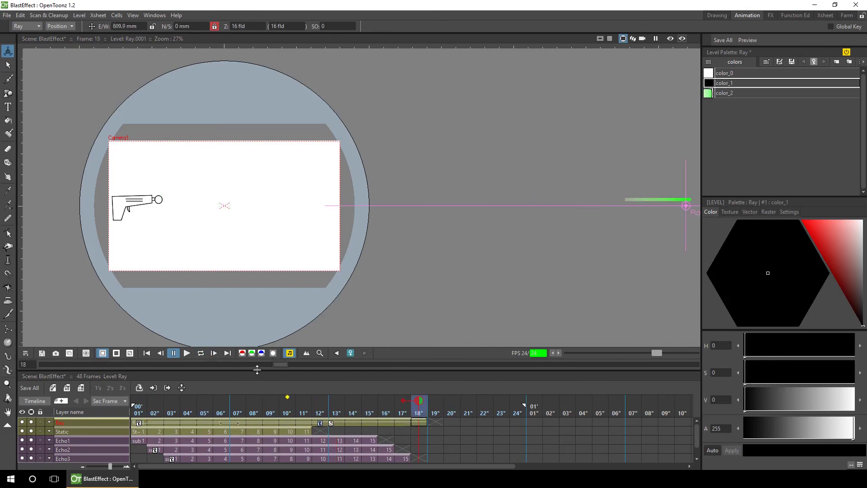
click(201, 353)
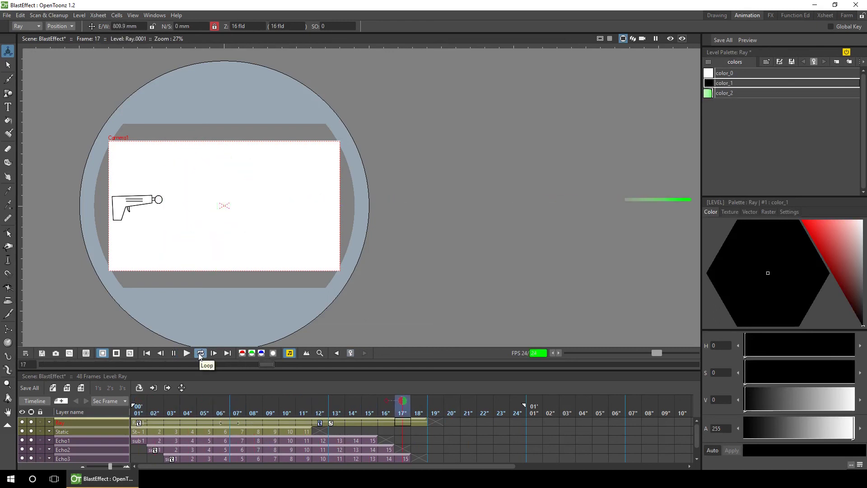
click(174, 352)
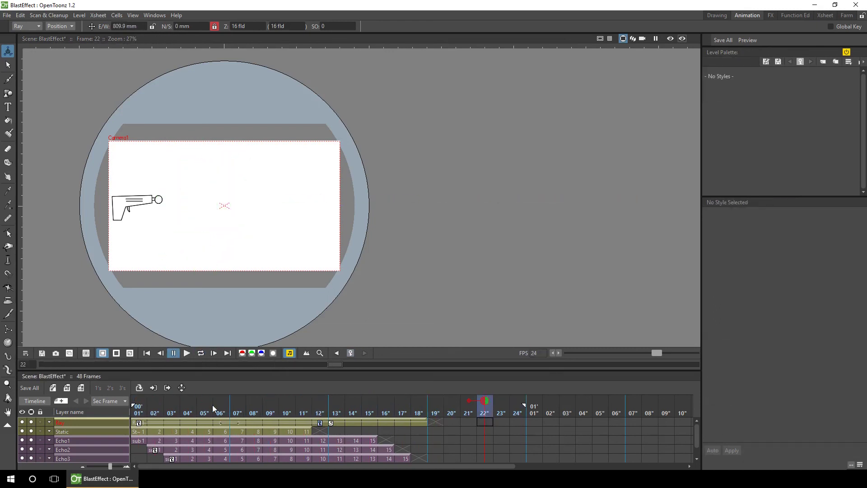
click(138, 412)
drag(145, 411, 286, 420)
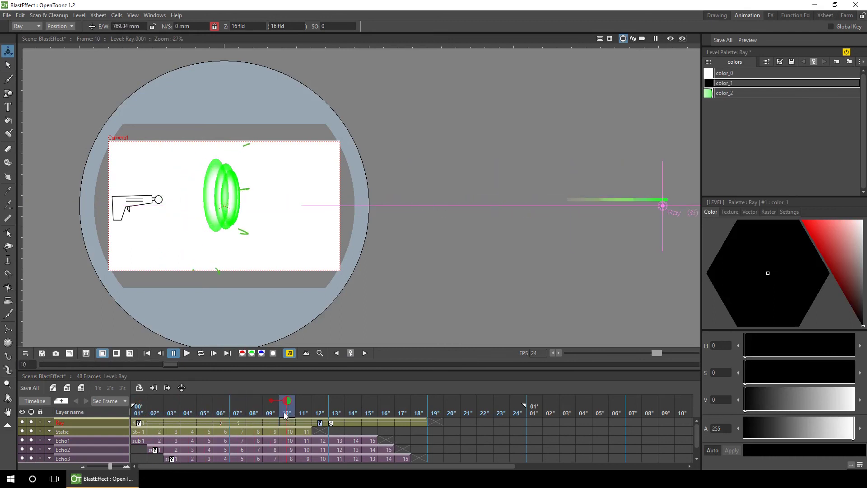
double_click(320, 424)
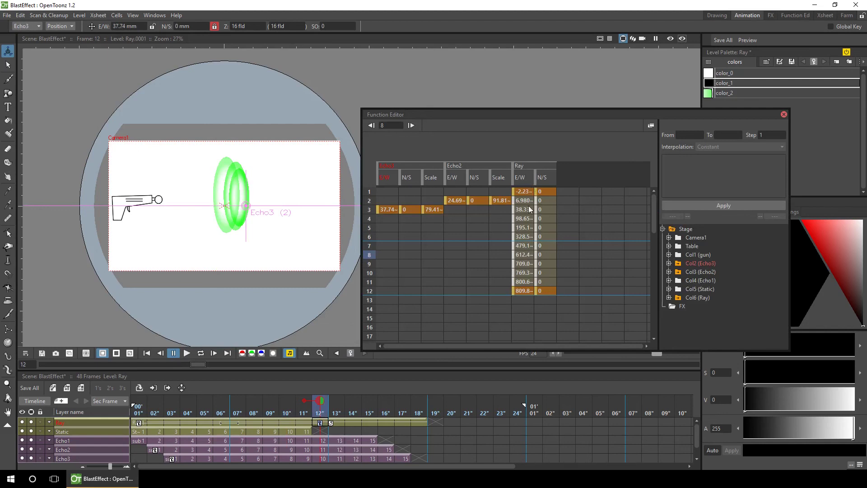
Make the Ray's E/W motion linear from -2.23 to 809.8 mm and play it back.
right_click(523, 231)
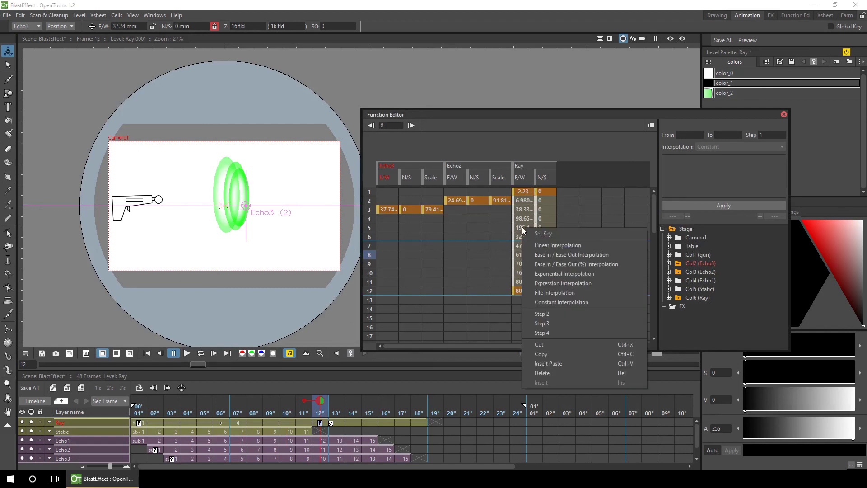
click(580, 246)
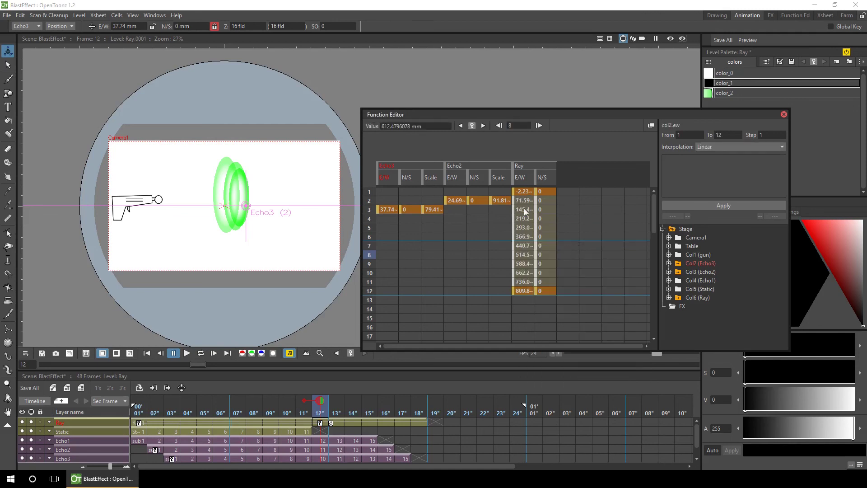
click(784, 115)
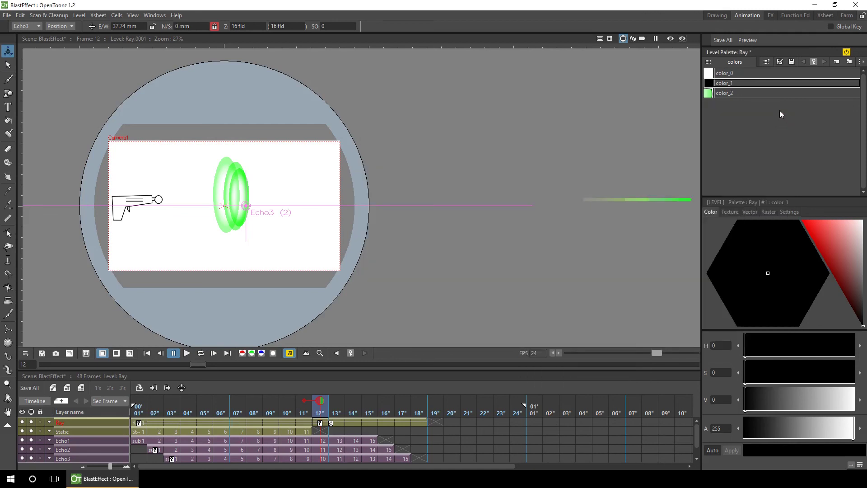
click(187, 353)
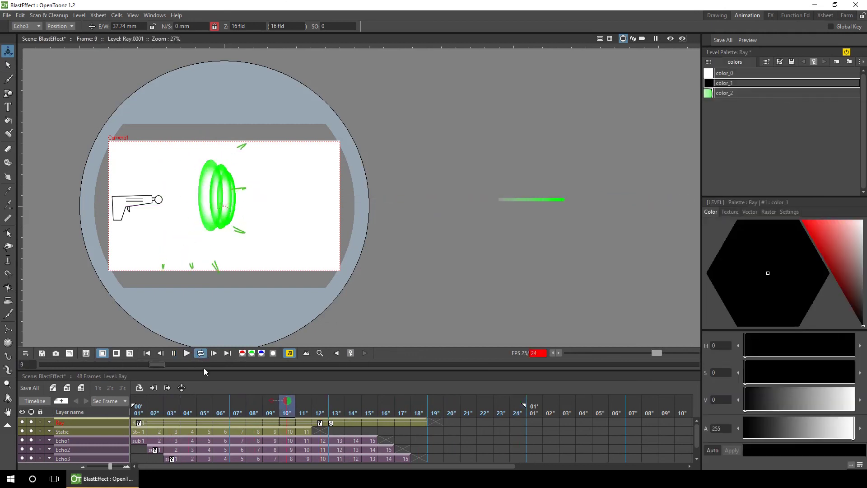